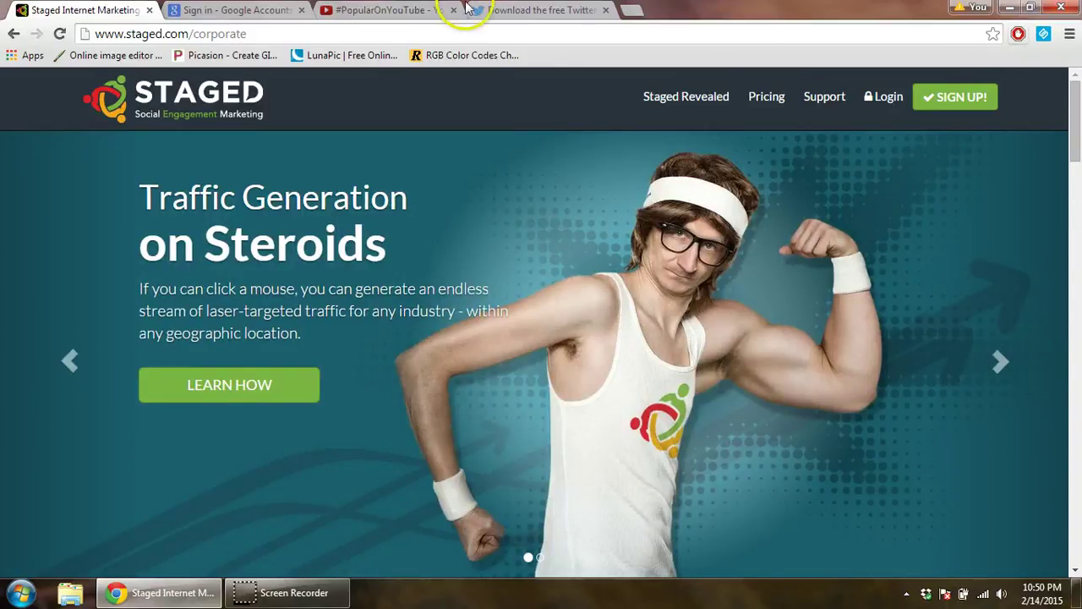
# From the Google sign-in page, add an account and choose to create a new one
pyautogui.click(224, 8)
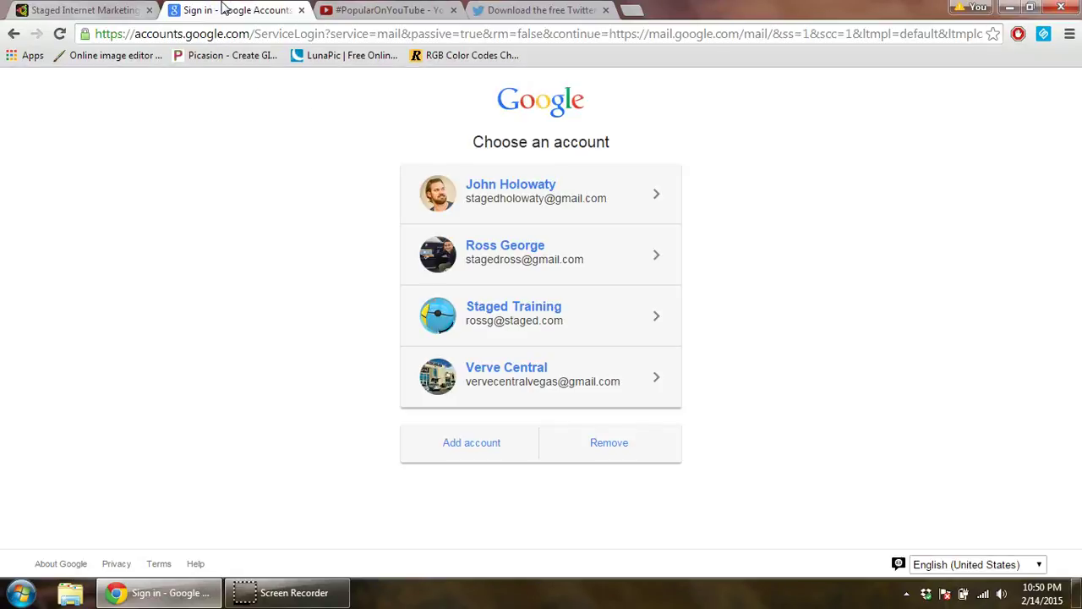
pyautogui.click(456, 445)
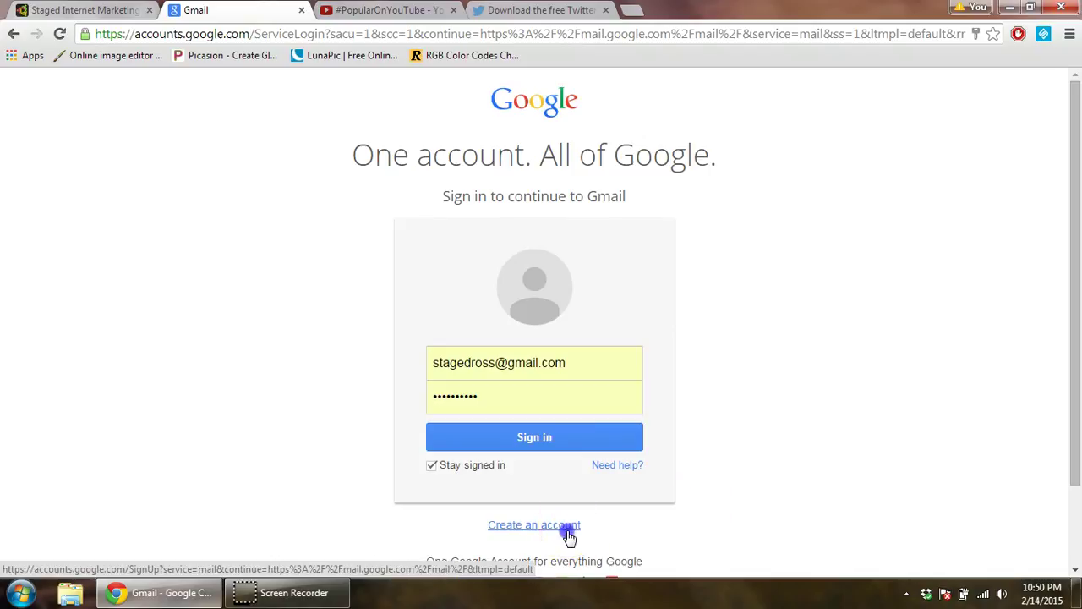
pyautogui.click(569, 531)
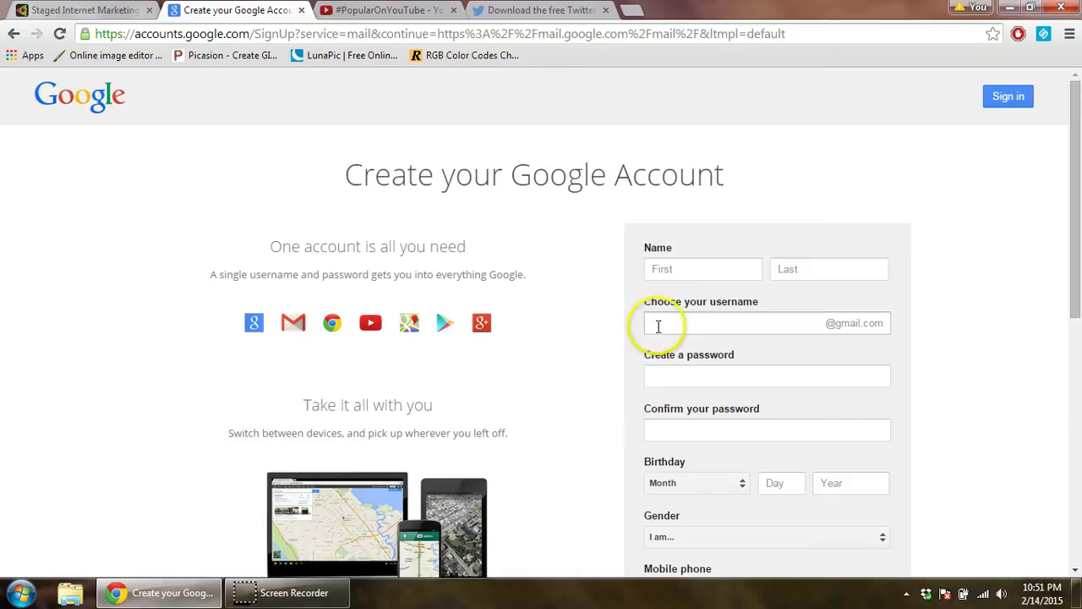
# Enter the account holder's first and last name, a username, and the password twice
pyautogui.click(666, 270)
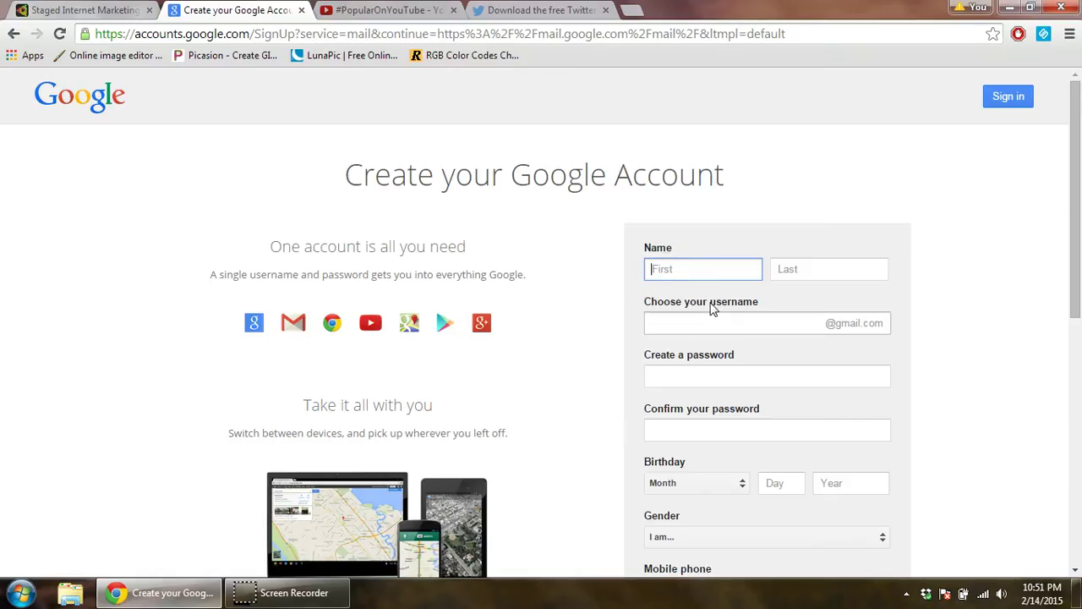
pyautogui.press('Tab')
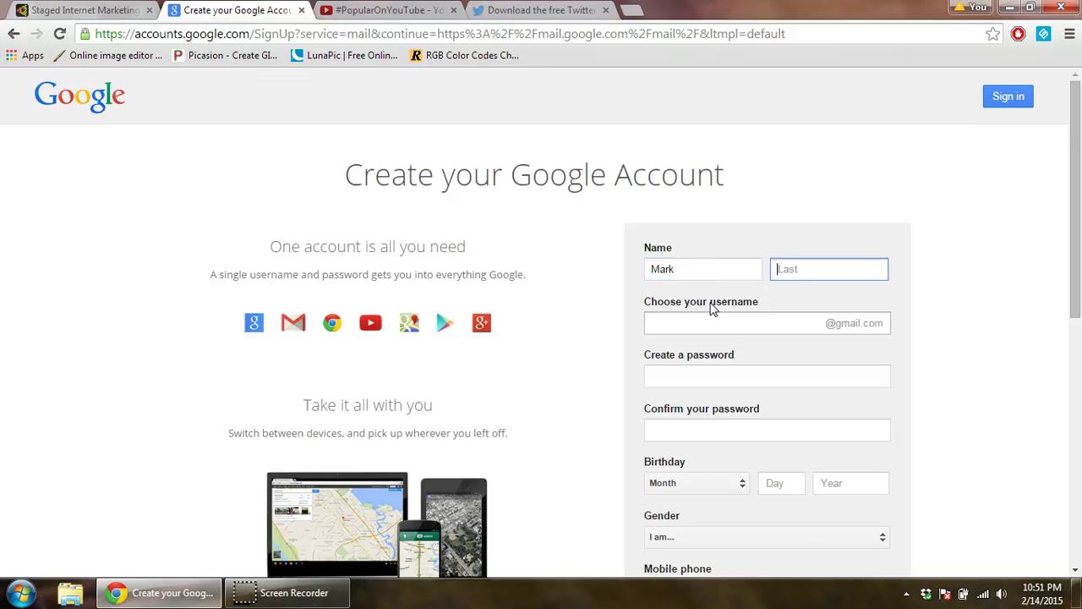
pyautogui.press('Tab')
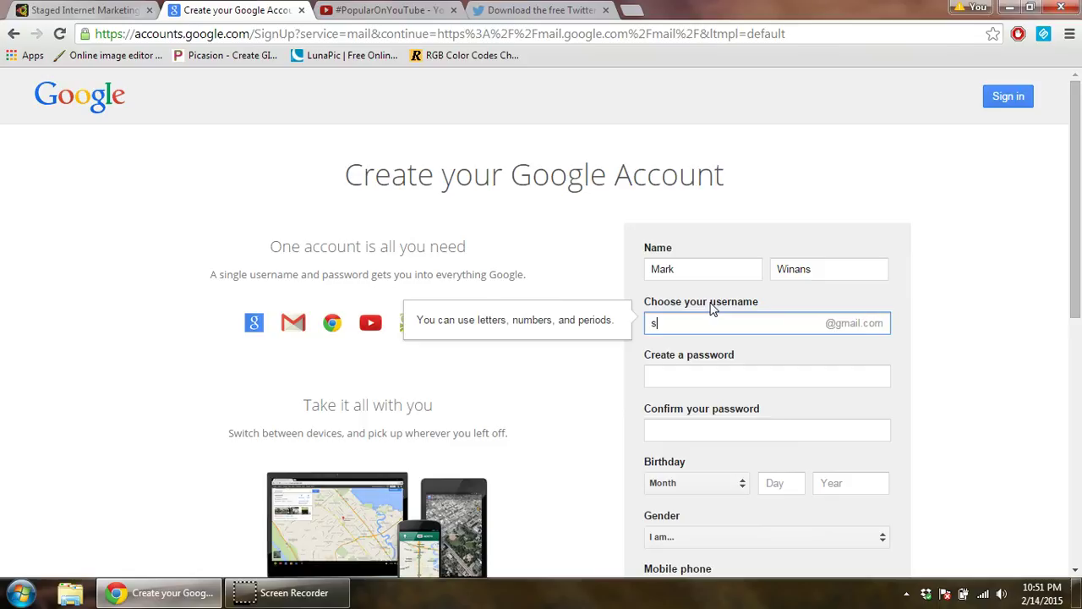
pyautogui.press('Tab')
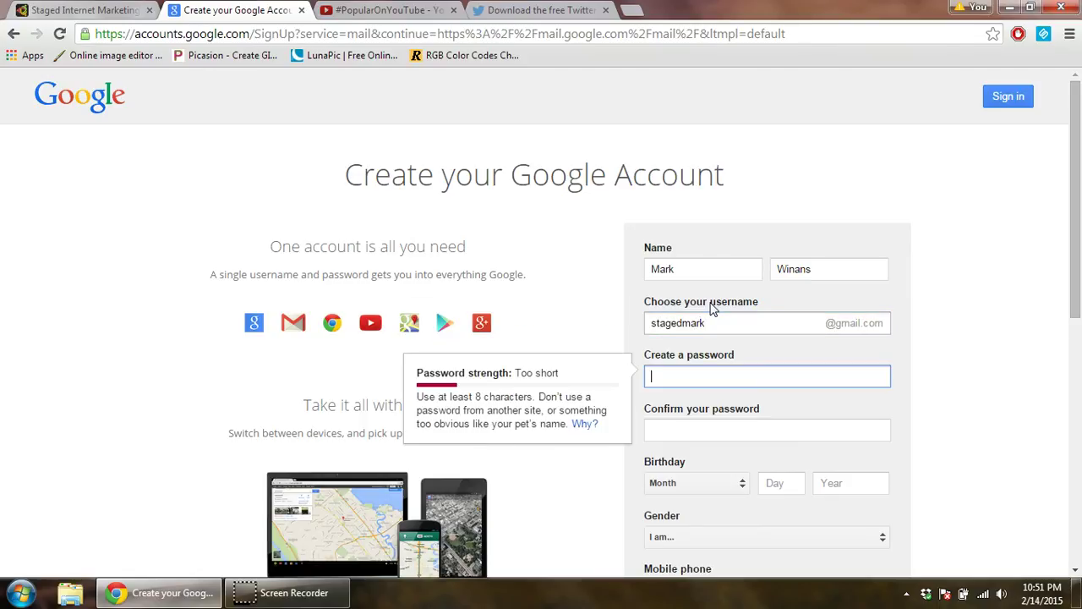
pyautogui.write('••••••••••')
pyautogui.press('Tab')
pyautogui.write('•')
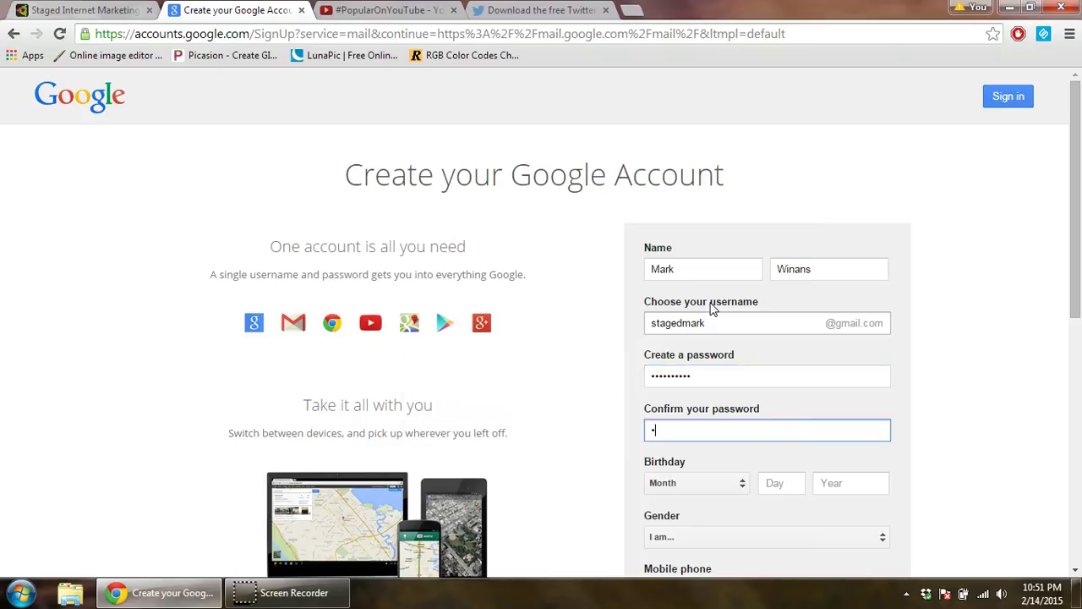
pyautogui.write('•••••••••')
# Set the birthday to November 18, 1985
pyautogui.press('Tab')
pyautogui.hotkey('alt', 'Down')
pyautogui.press('n')
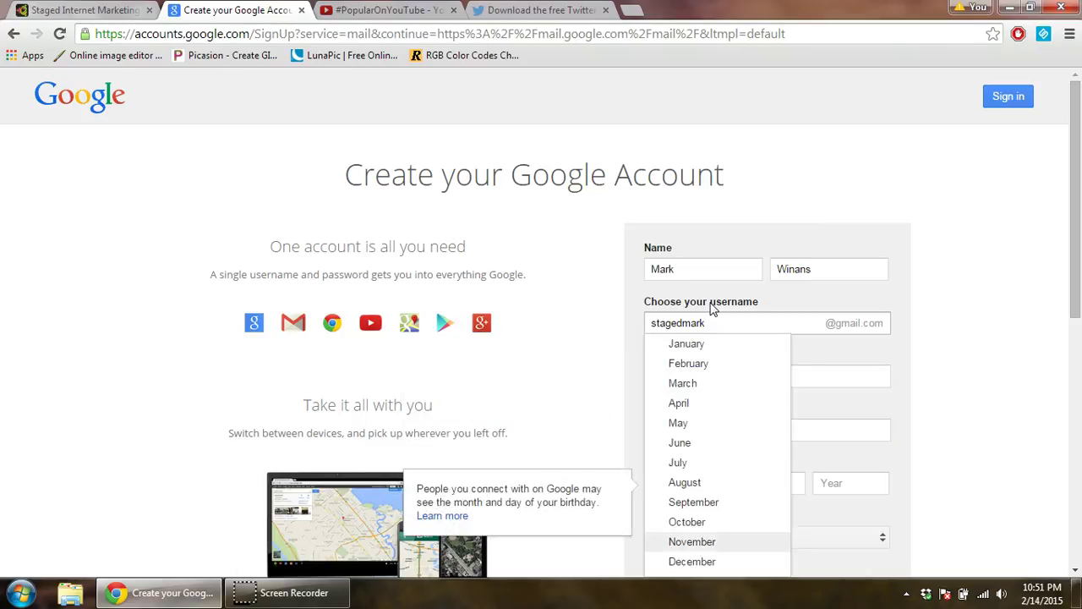
pyautogui.press('Down')
pyautogui.press('Up')
pyautogui.click(715, 314)
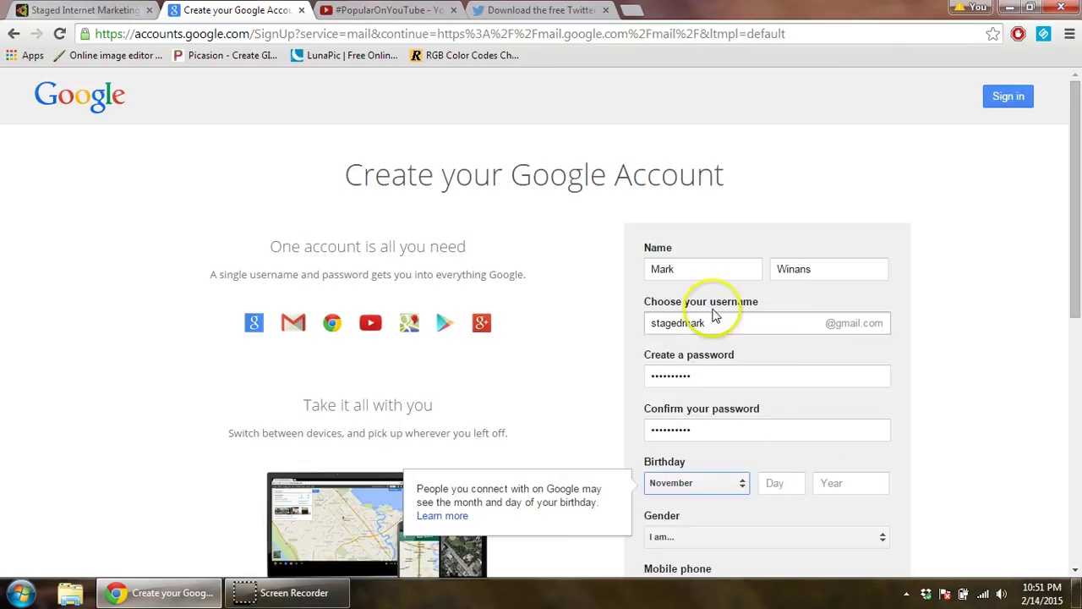
pyautogui.click(790, 483)
pyautogui.write('18')
pyautogui.press('Tab')
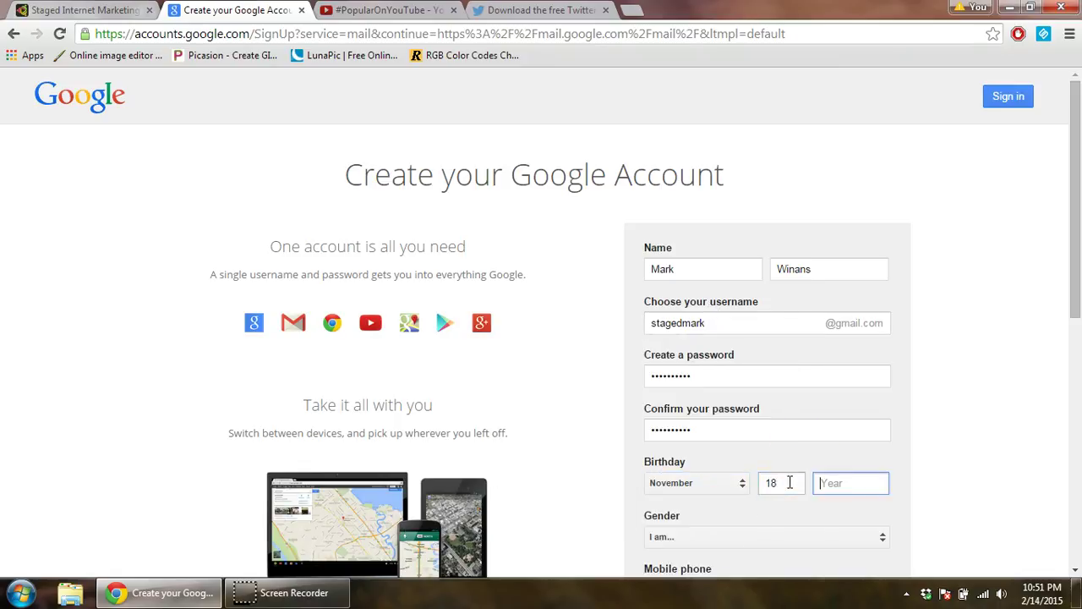
pyautogui.write('1985')
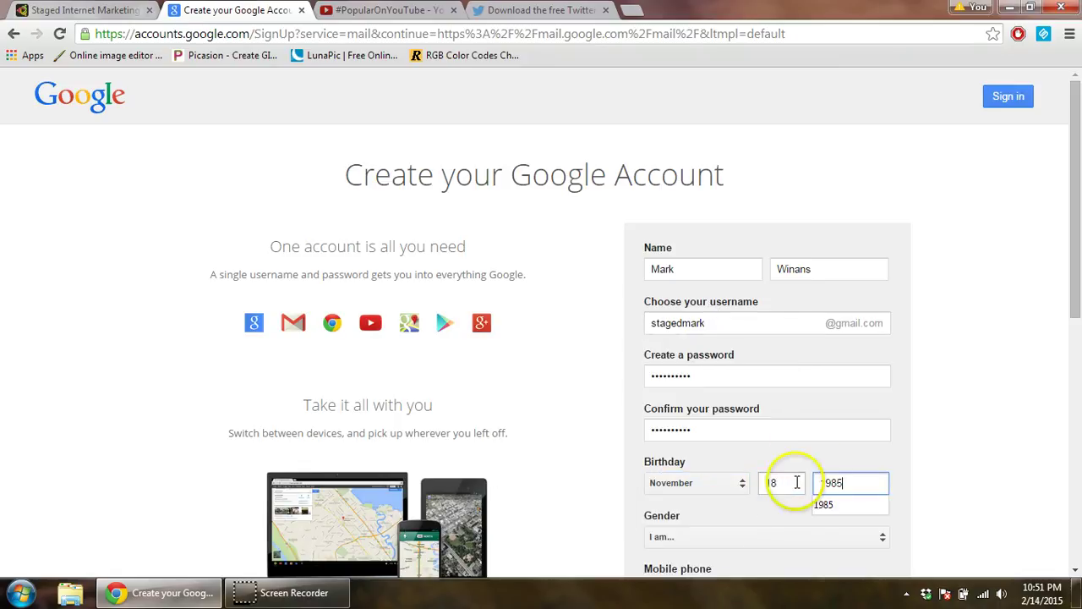
pyautogui.moveTo(1070, 293); pyautogui.dragTo(1067, 394)
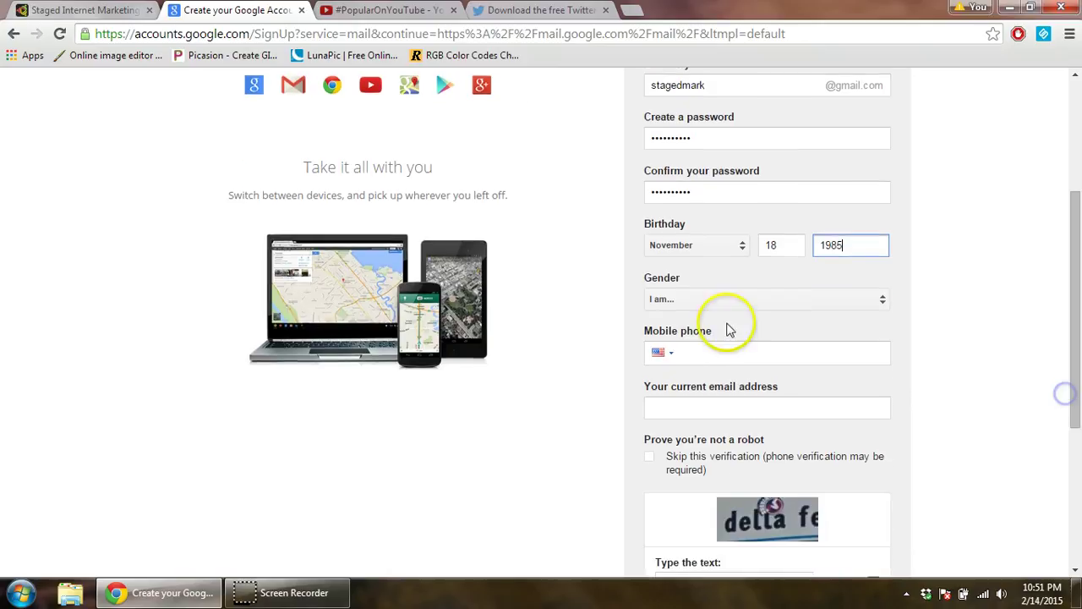
# Choose Male as gender and fill the mobile phone and current email from saved suggestions
pyautogui.click(681, 300)
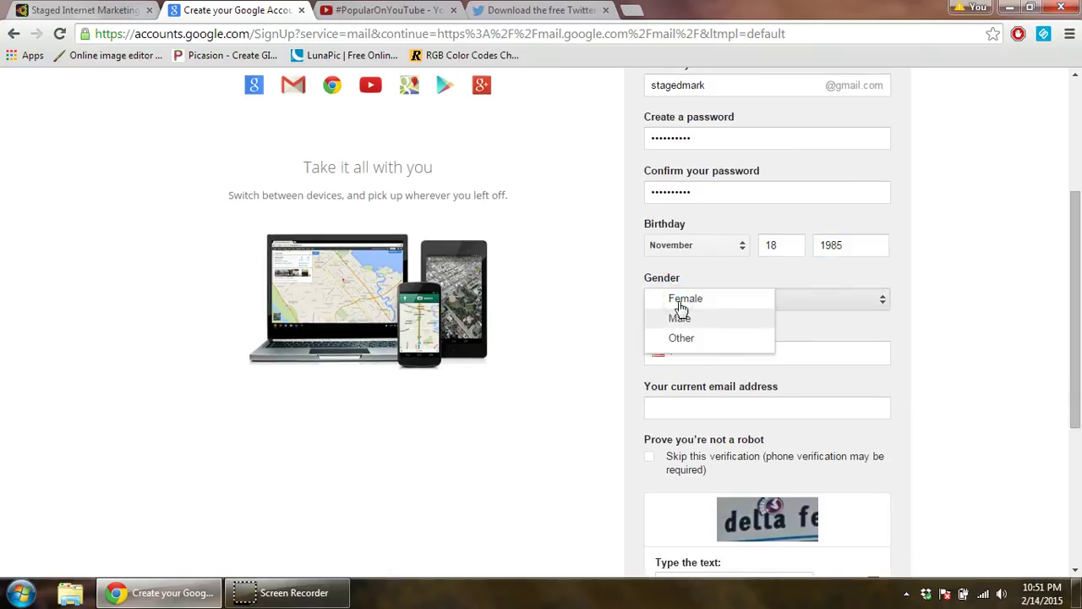
pyautogui.click(682, 317)
pyautogui.click(719, 356)
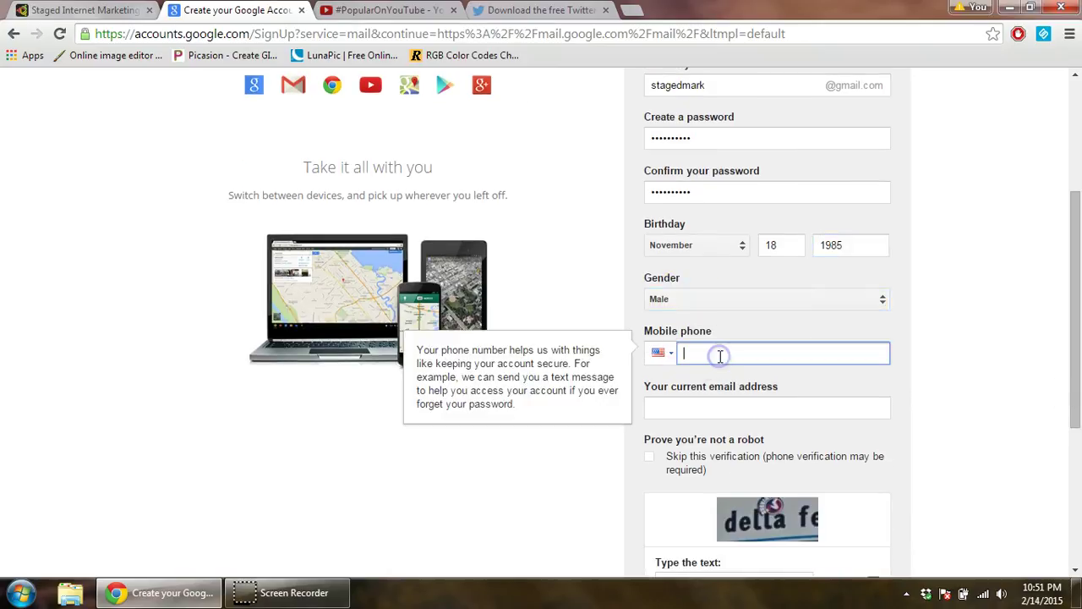
pyautogui.write('70')
pyautogui.press('Down')
pyautogui.press('Return')
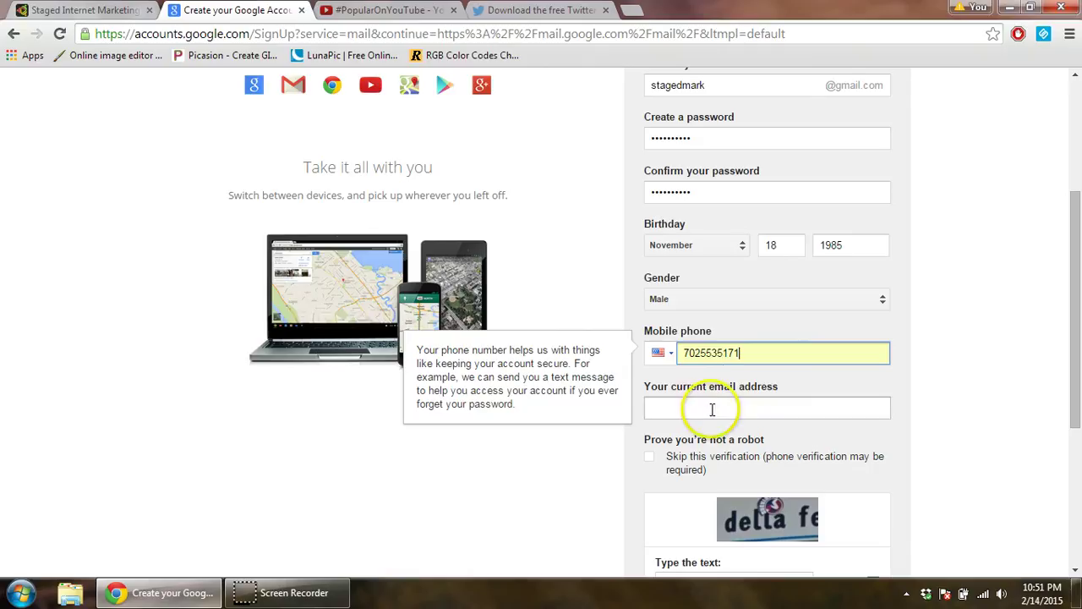
pyautogui.click(712, 409)
pyautogui.write('ro')
pyautogui.press('Down')
pyautogui.press('Return')
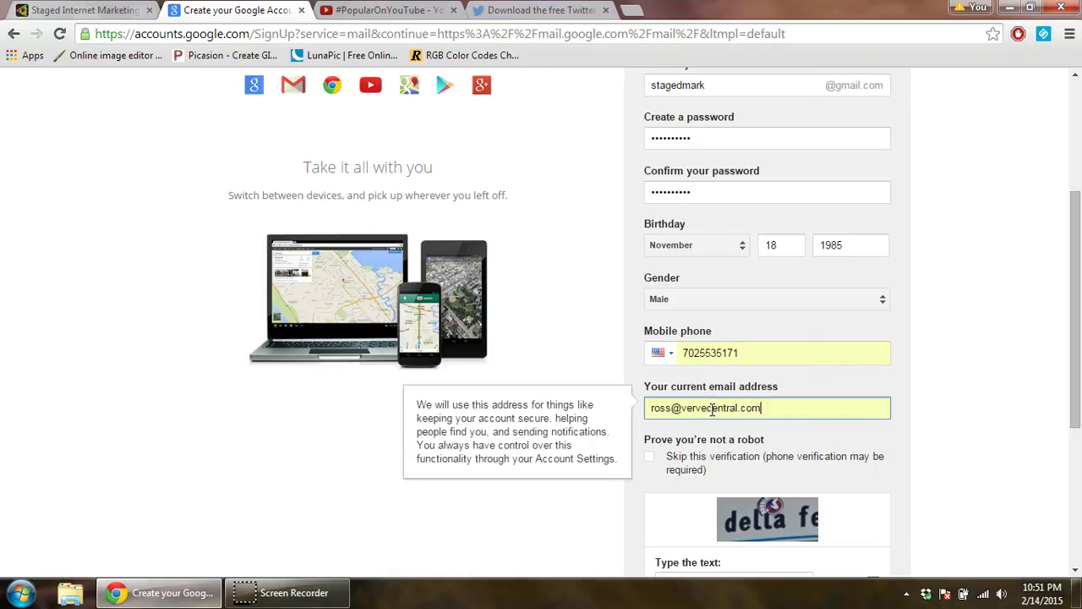
pyautogui.moveTo(1072, 396); pyautogui.dragTo(1077, 452)
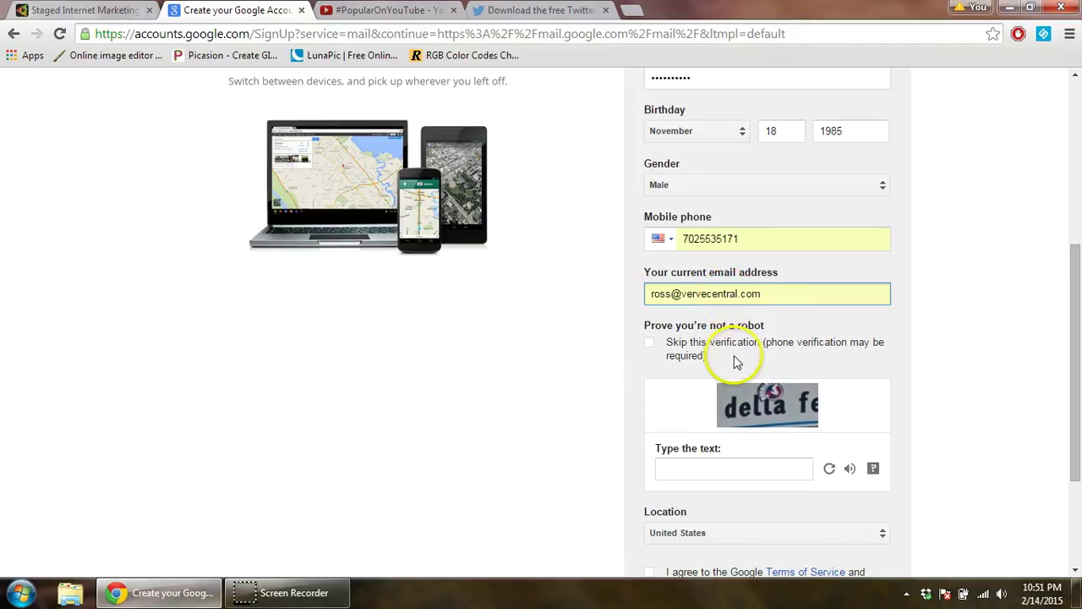
# Enter the captcha text, agree to the Terms of Service, and submit the sign-up
pyautogui.click(681, 462)
pyautogui.write('d')
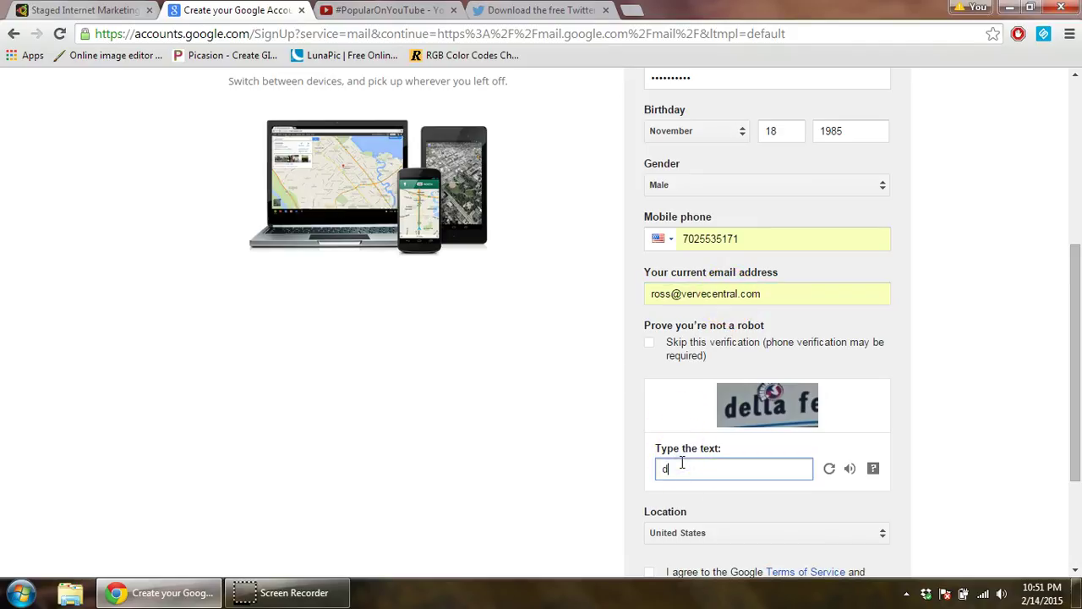
pyautogui.write('ella fe')
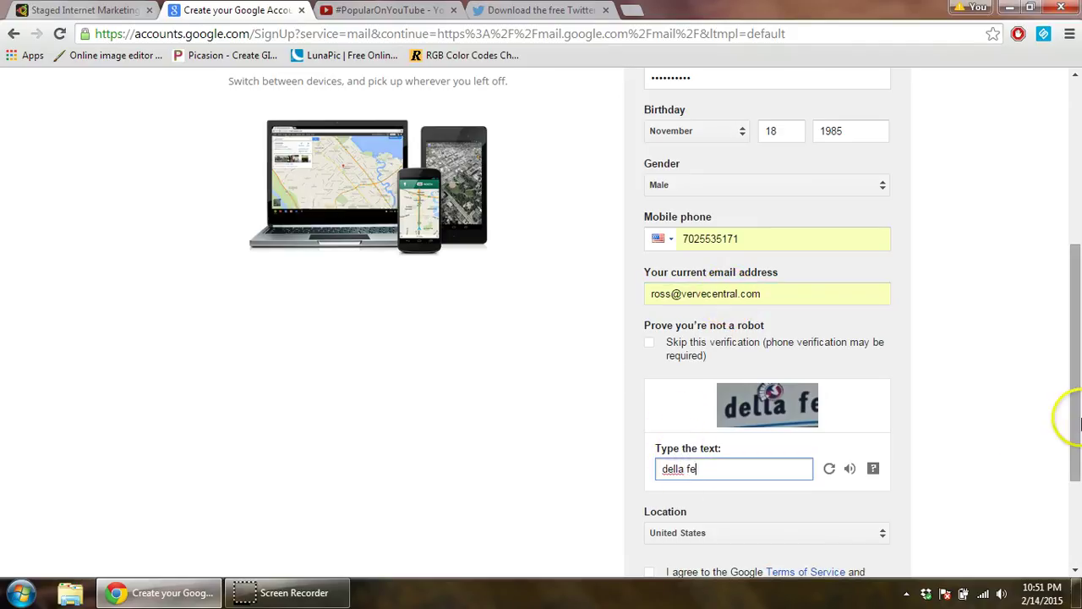
pyautogui.moveTo(1072, 415); pyautogui.dragTo(1071, 483)
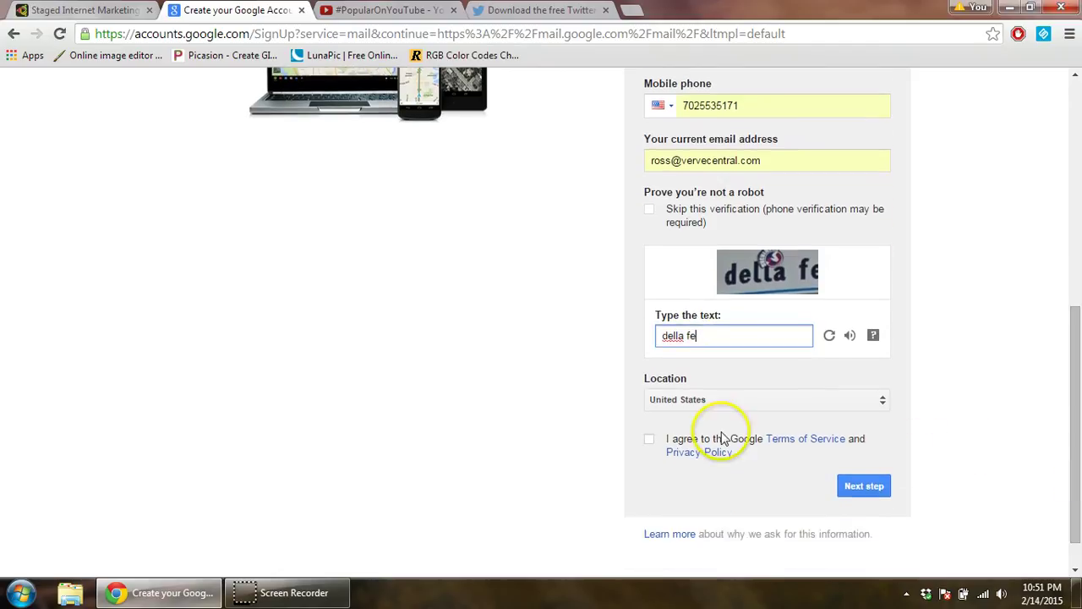
pyautogui.click(649, 439)
pyautogui.click(863, 494)
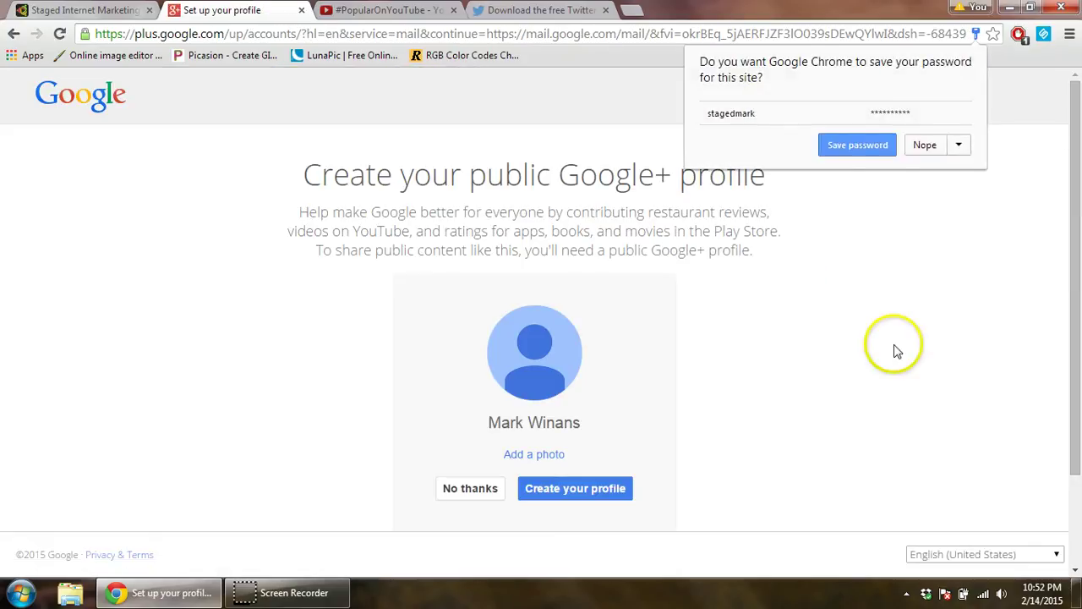
# Save the password in Chrome, decline the Google+ profile, and continue to Gmail
pyautogui.click(857, 146)
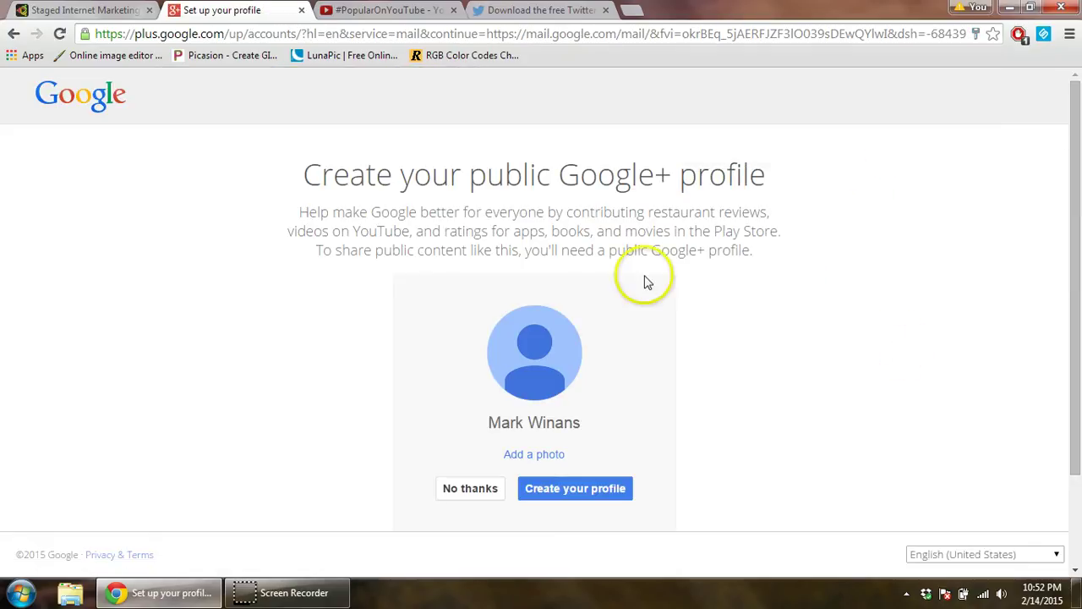
pyautogui.click(468, 492)
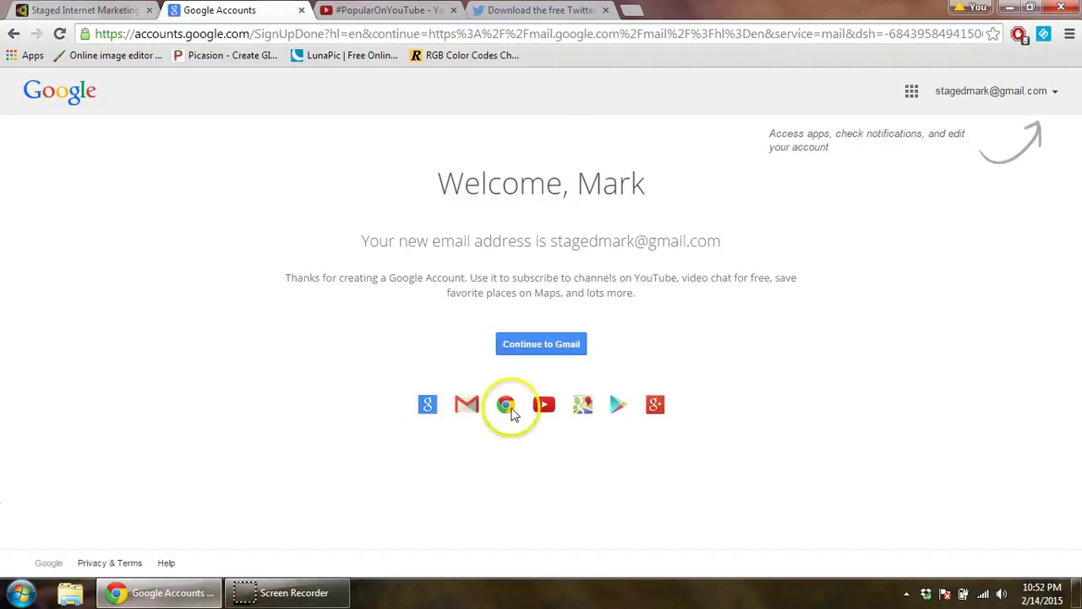
pyautogui.click(540, 350)
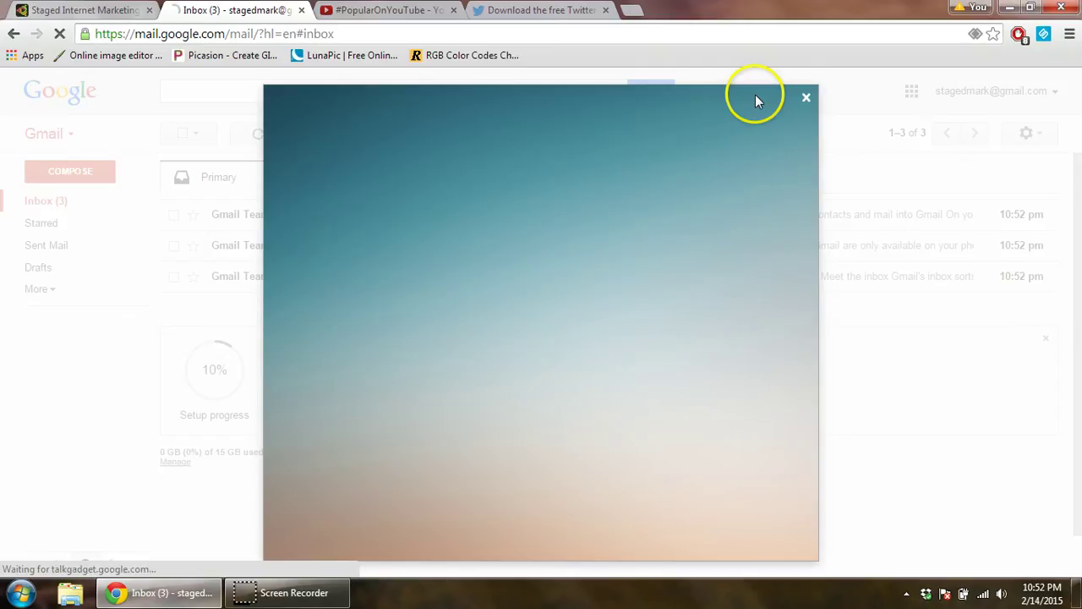
# Delete the three Gmail Team welcome emails, check the empty Social category, then go to Twitter
pyautogui.click(807, 99)
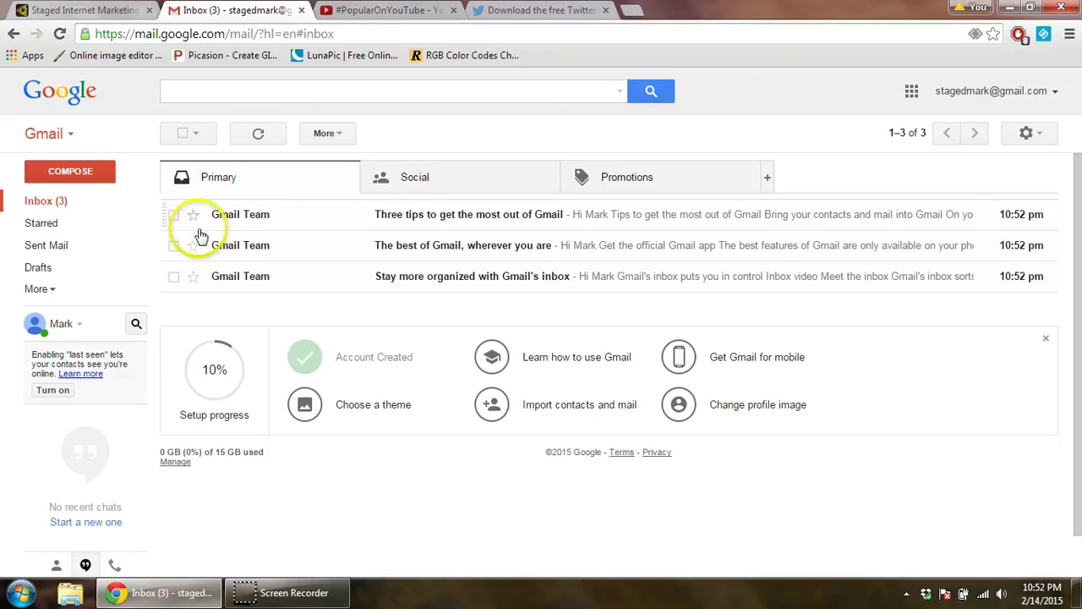
pyautogui.click(174, 216)
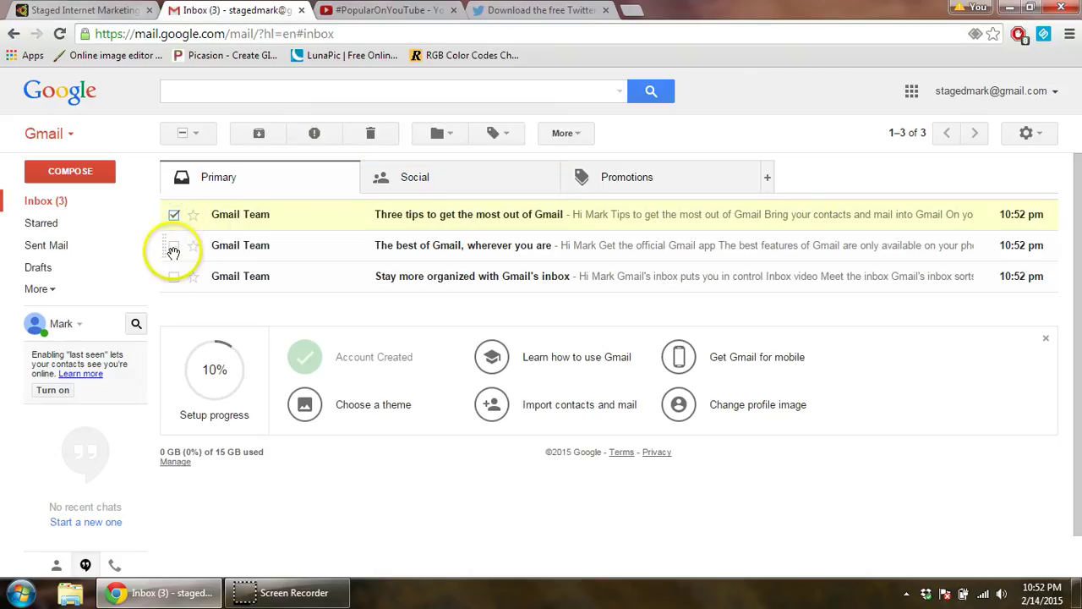
pyautogui.click(174, 247)
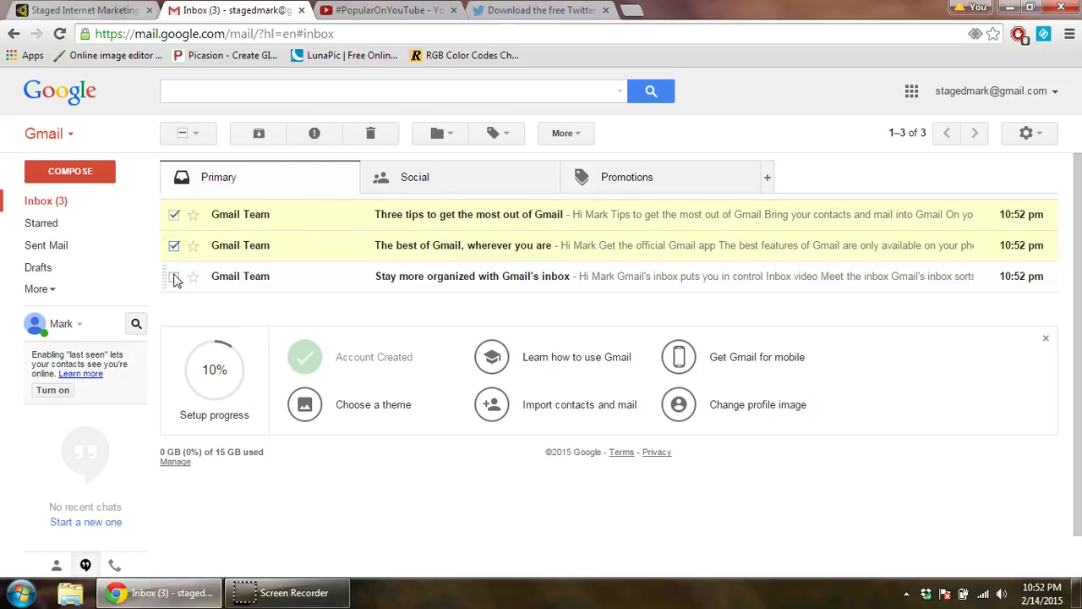
pyautogui.click(174, 276)
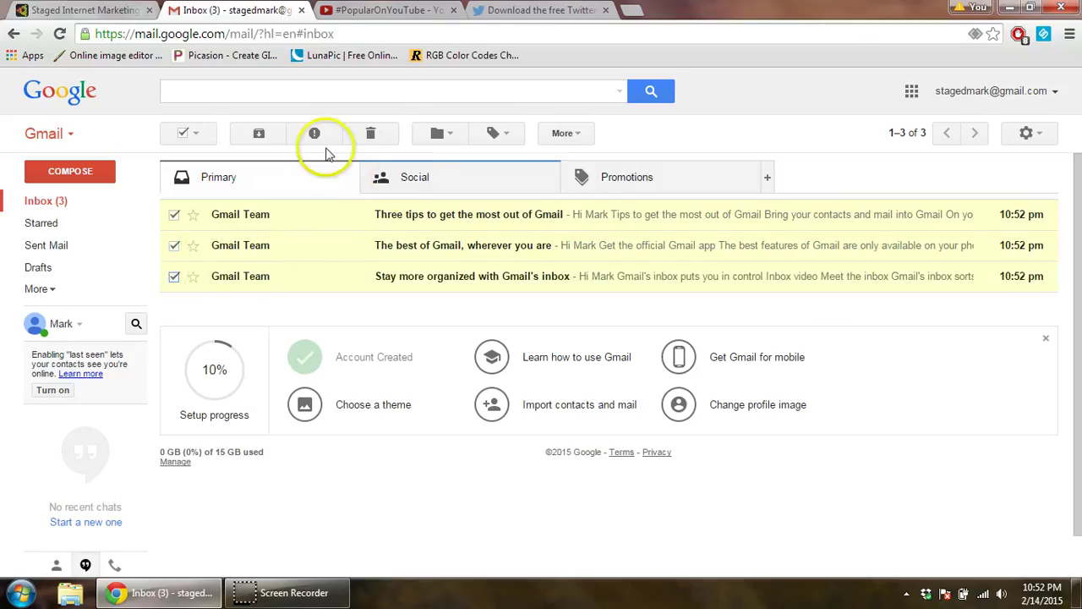
pyautogui.click(369, 134)
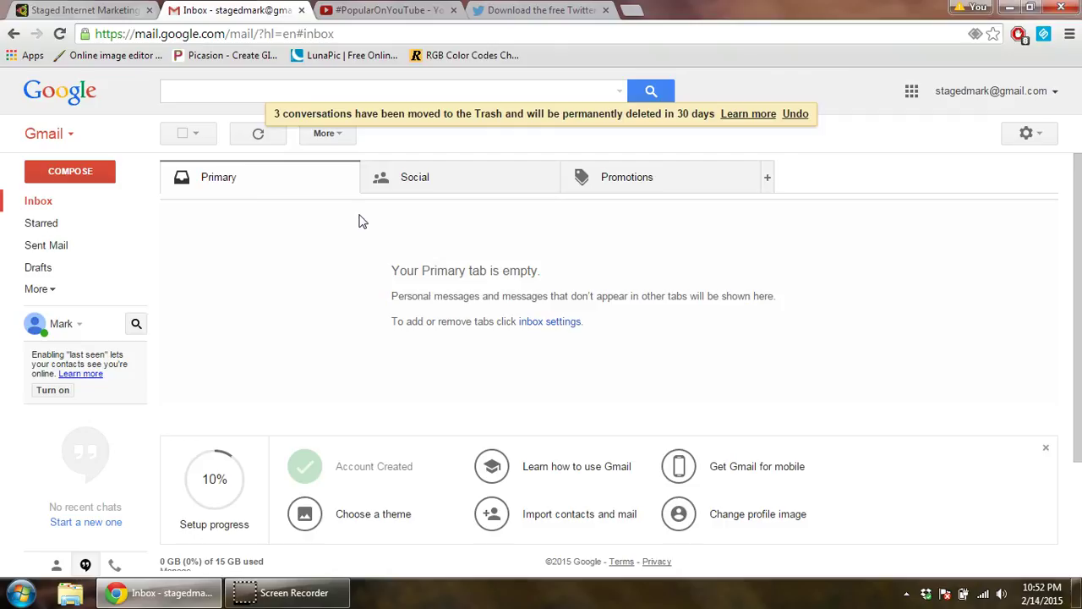
pyautogui.click(414, 180)
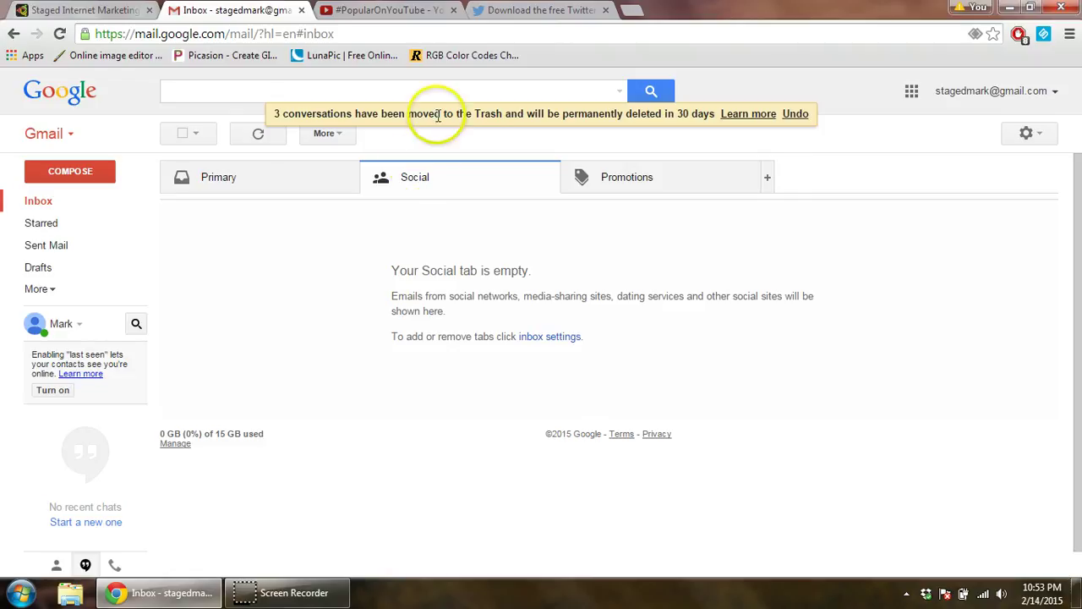
pyautogui.click(505, 12)
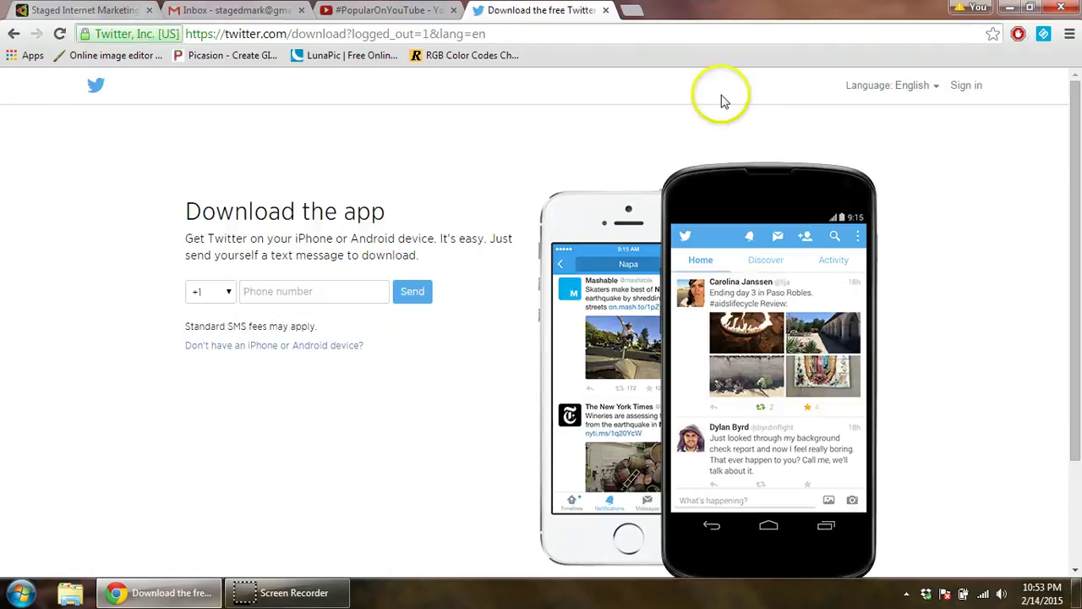
# Open Twitter's Sign up form and erase the autofilled e-mail address and password
pyautogui.click(965, 86)
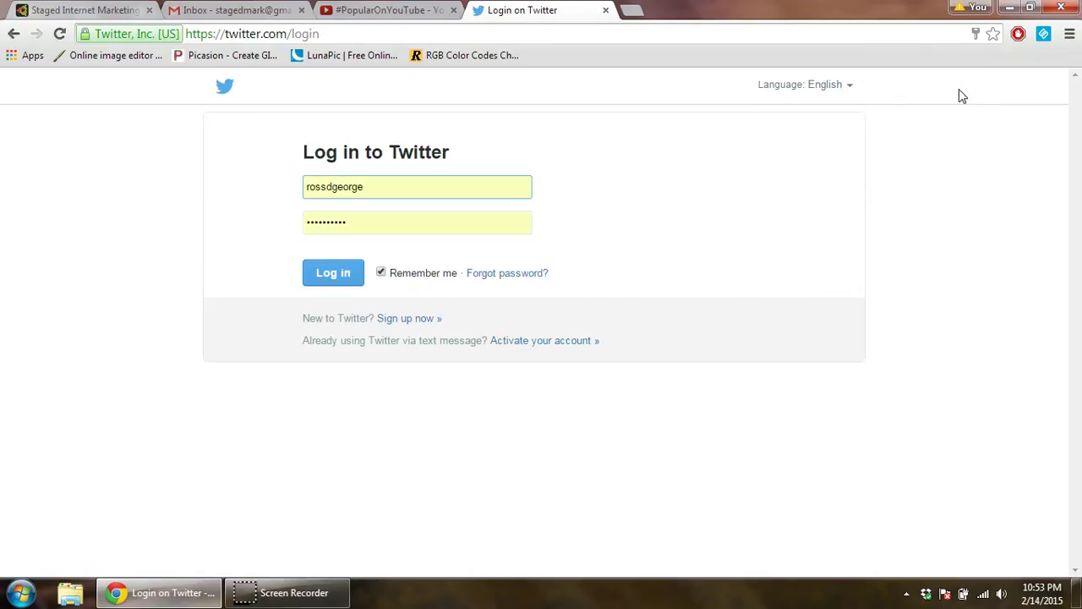
pyautogui.click(427, 320)
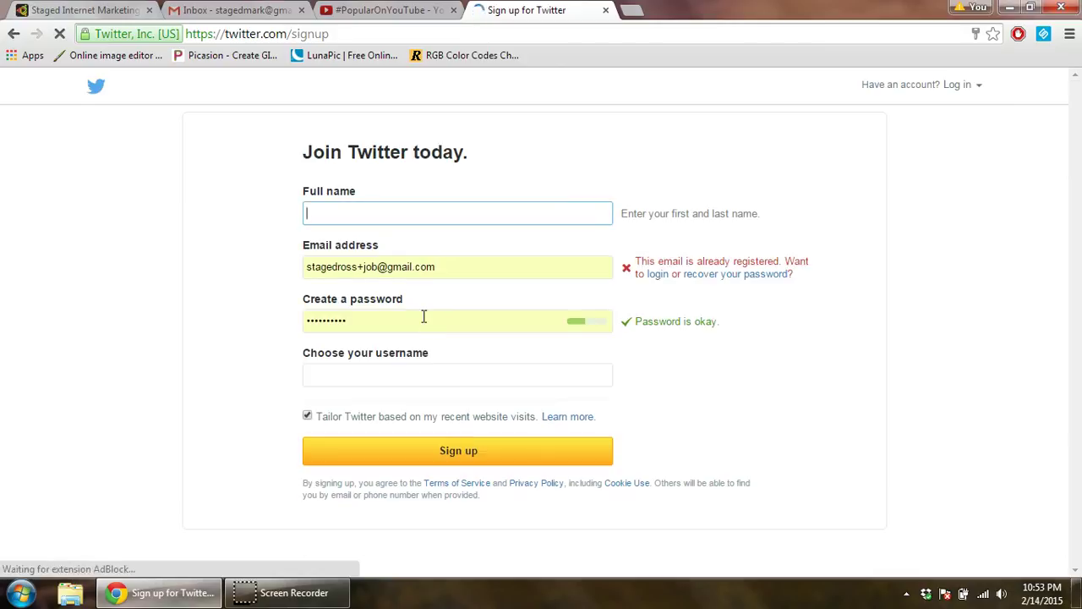
pyautogui.click(414, 266)
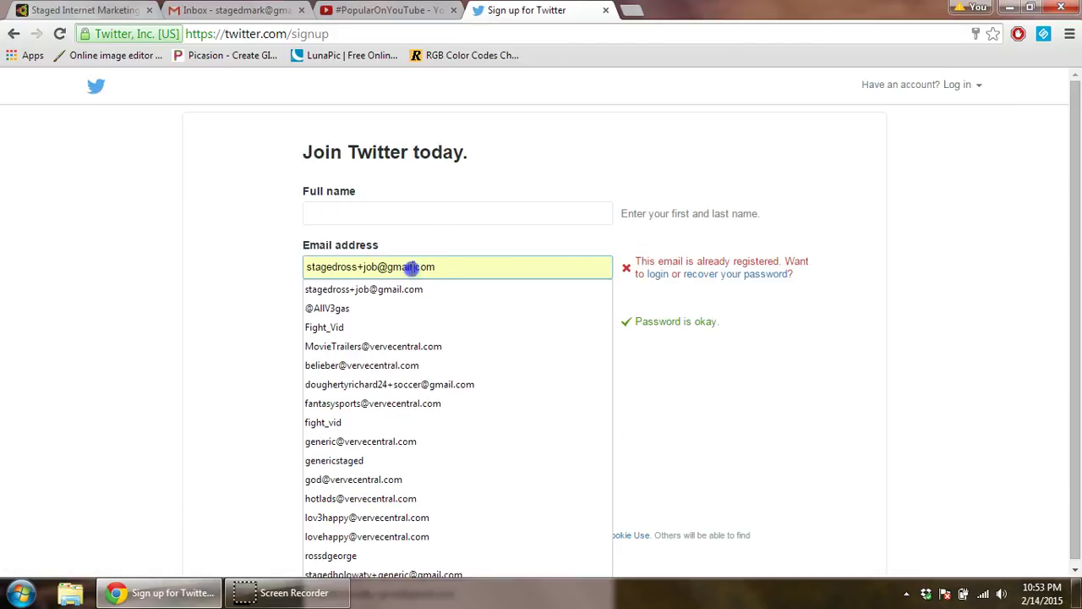
pyautogui.hotkey('ctrl', 'a')
pyautogui.press('BackSpace')
pyautogui.press('Tab')
pyautogui.press('BackSpace')
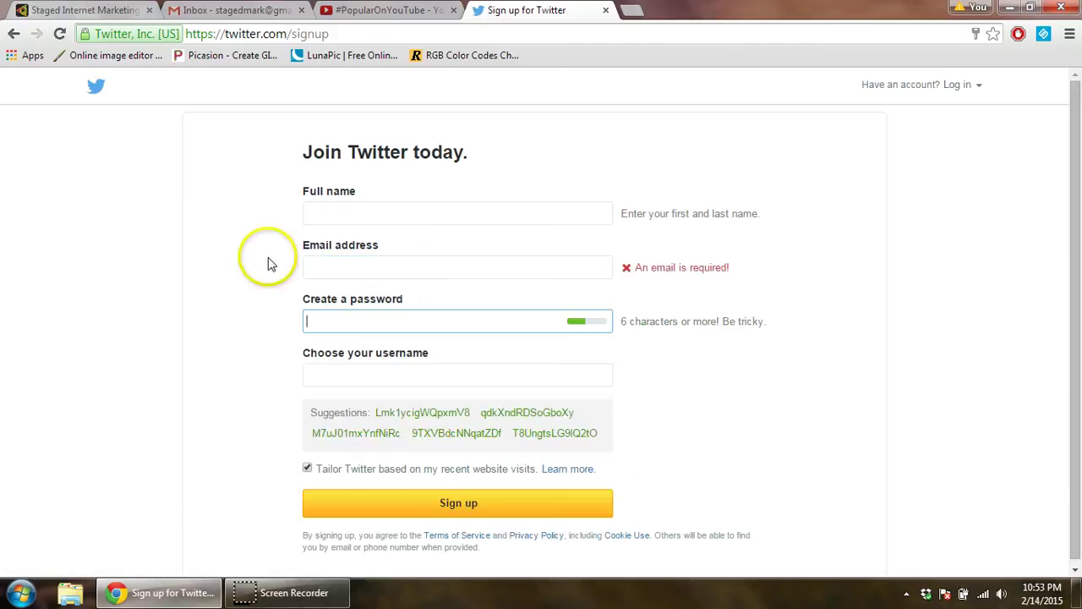
pyautogui.click(194, 260)
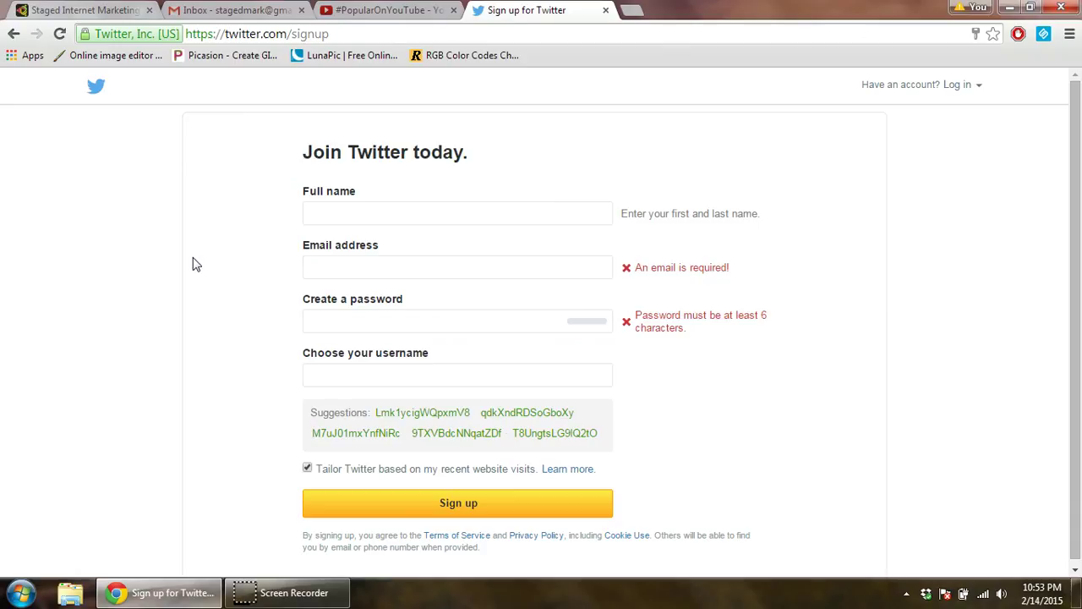
# Enter 'Fitness Tips' as the full name and move to the e-mail field
pyautogui.click(350, 213)
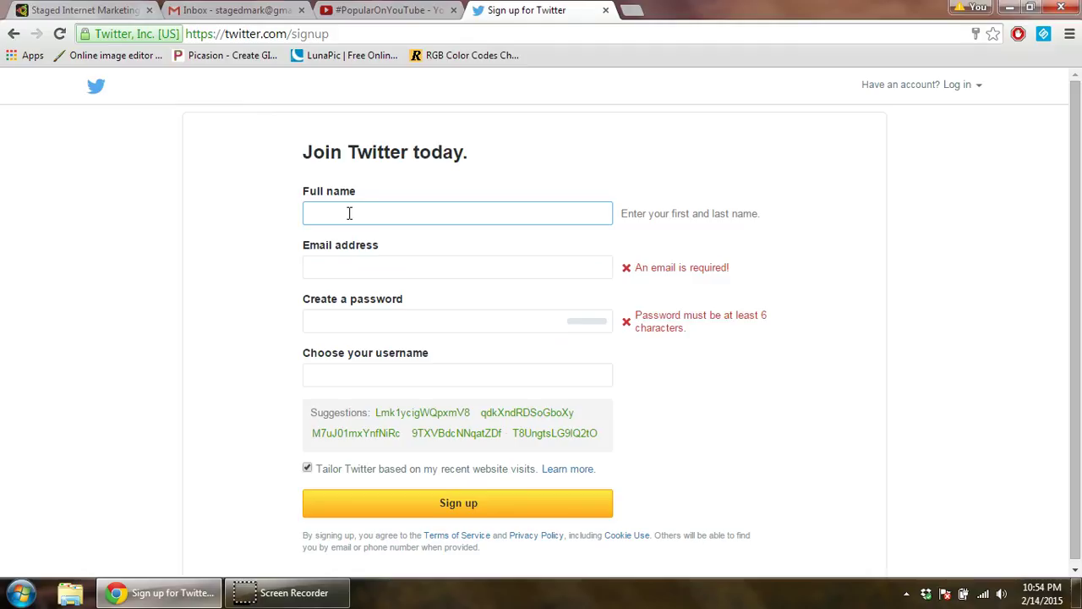
pyautogui.write('Fitness Tips')
pyautogui.click(248, 258)
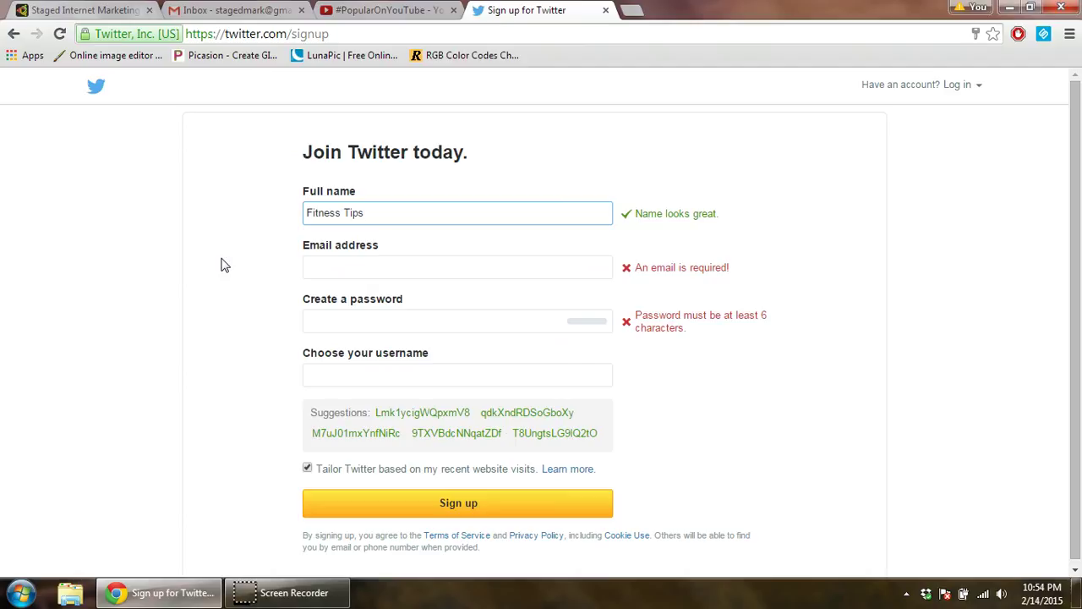
pyautogui.press('Tab')
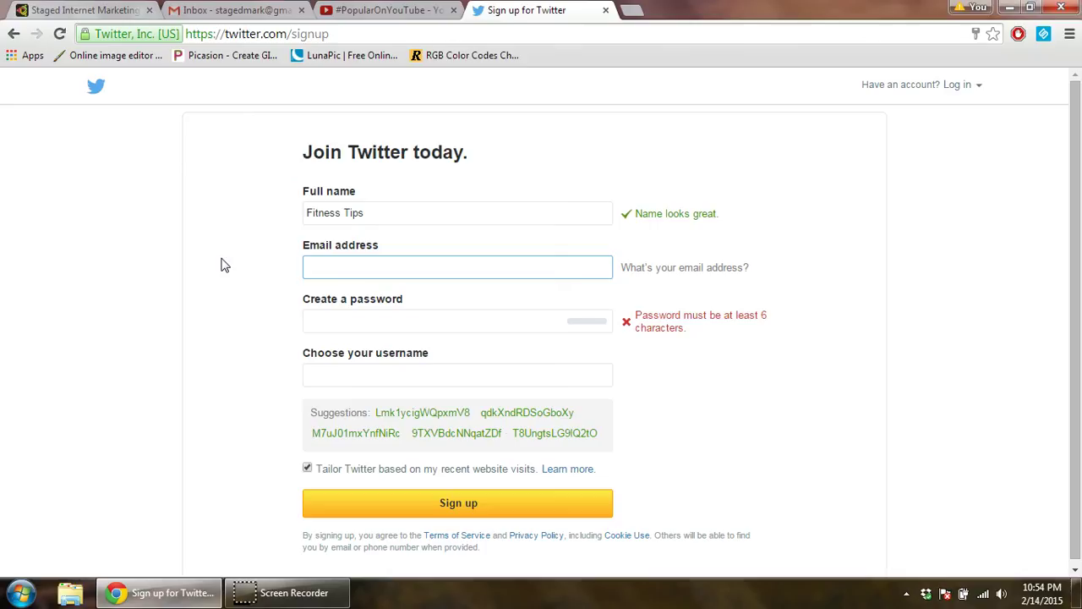
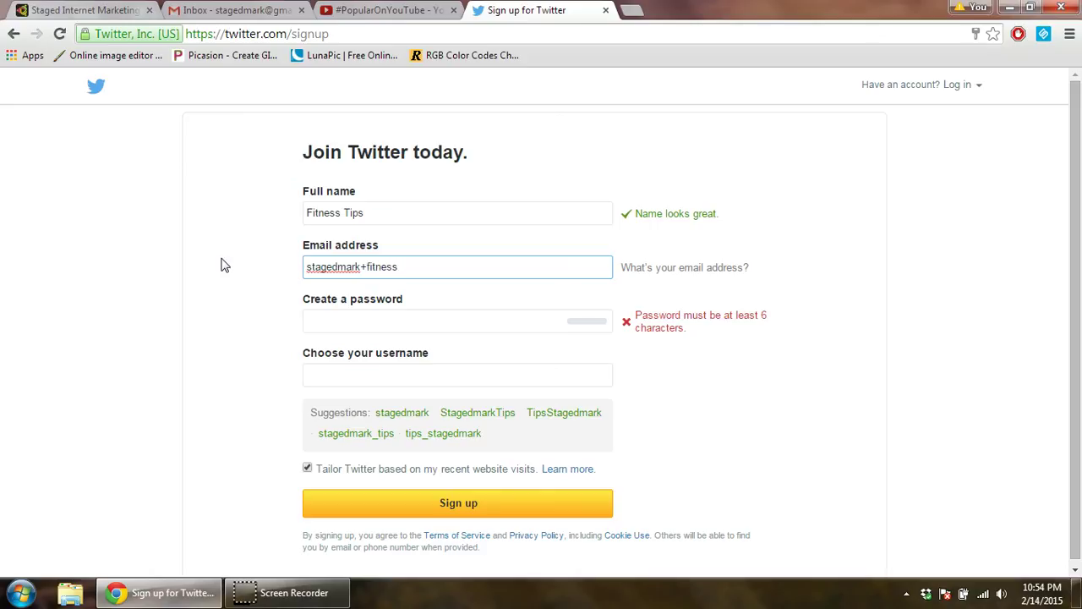
# Enter the campaign's Gmail address with a '+fitness' tag as the sign-up e-mail
pyautogui.click(359, 266)
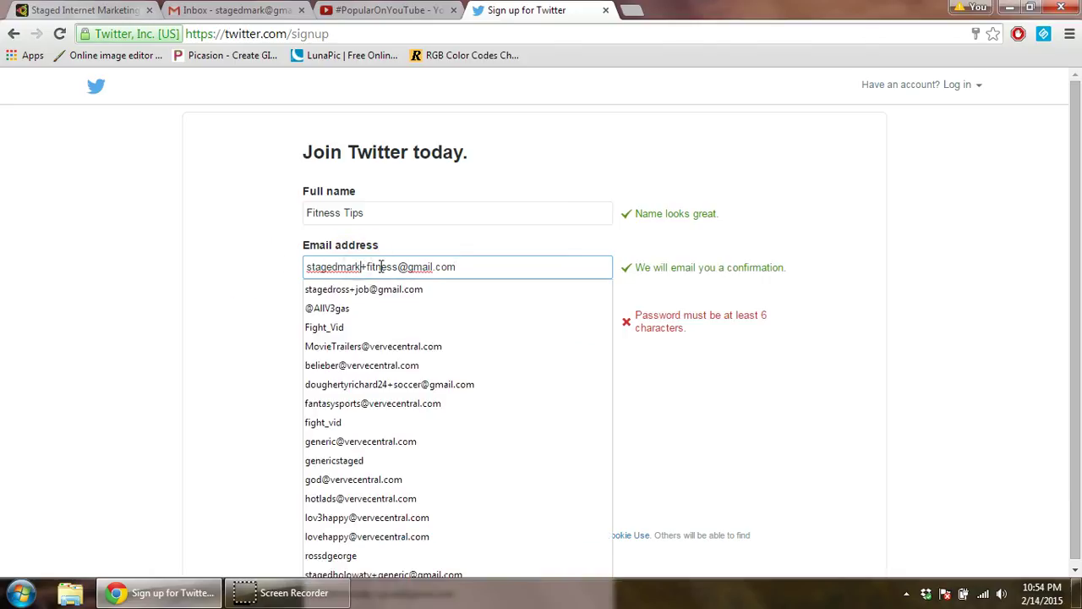
pyautogui.click(173, 292)
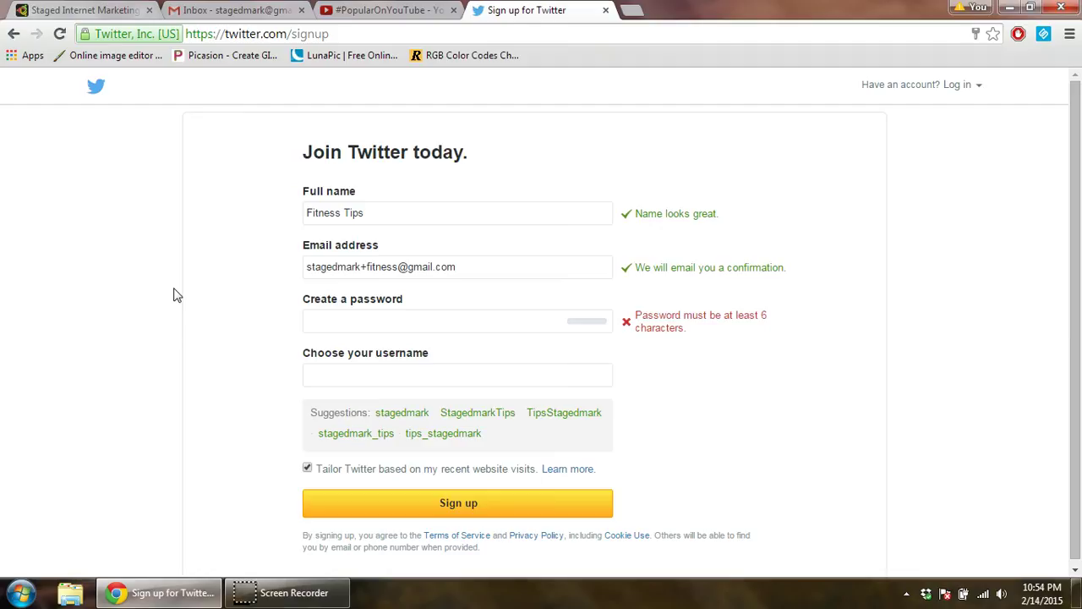
pyautogui.click(396, 268)
pyautogui.hotkey('shift', 'Left')
pyautogui.hotkey('shift', 'Left')
pyautogui.hotkey('shift', 'Left')
pyautogui.hotkey('shift', 'Left')
pyautogui.hotkey('shift', 'Left')
pyautogui.hotkey('shift', 'Left')
pyautogui.hotkey('shift', 'Left')
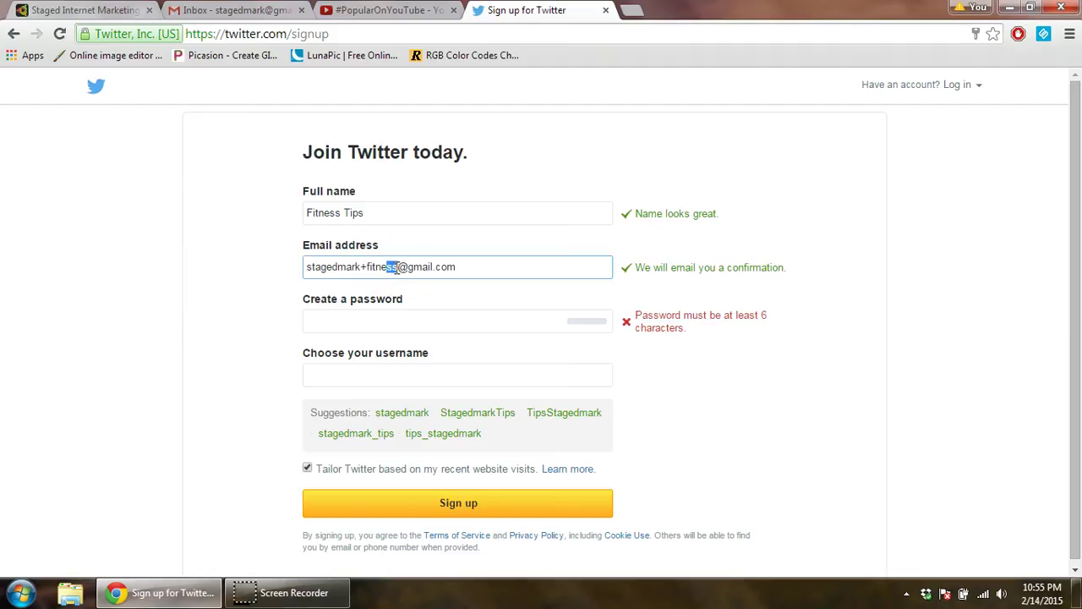
pyautogui.hotkey('shift', 'Left')
pyautogui.click(198, 282)
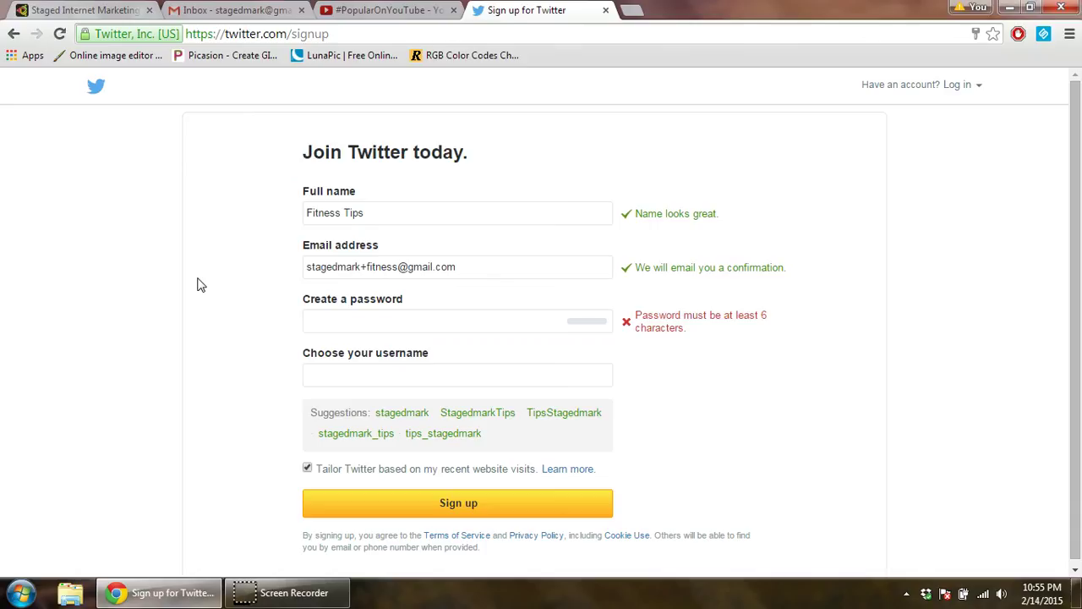
# Set a password and an available FitnessTips-based username with underscores and a 3, then sign up
pyautogui.click(416, 321)
pyautogui.write('••••••••••')
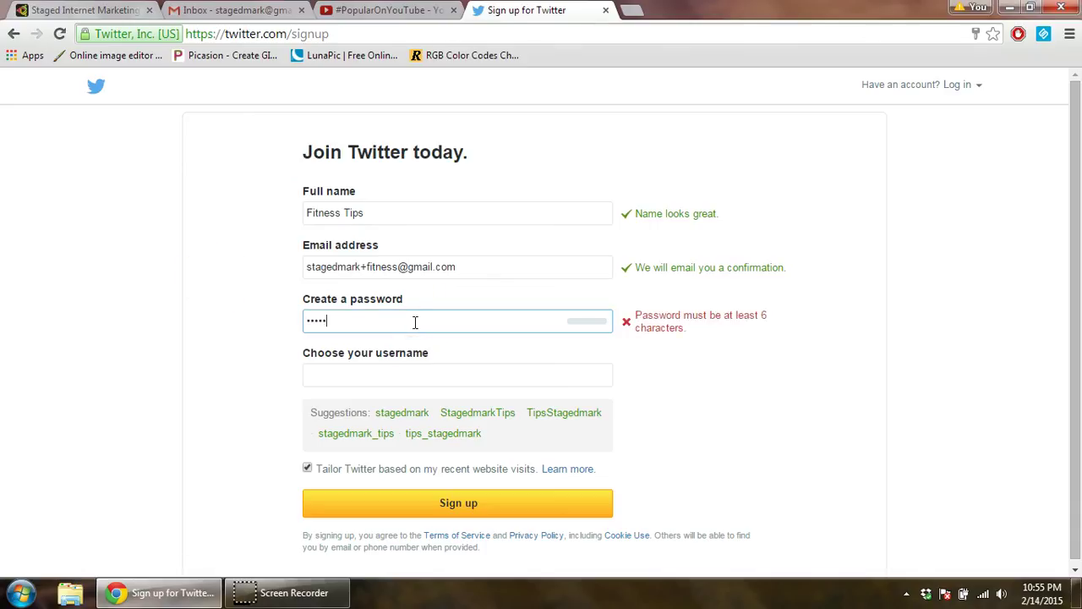
pyautogui.click(364, 368)
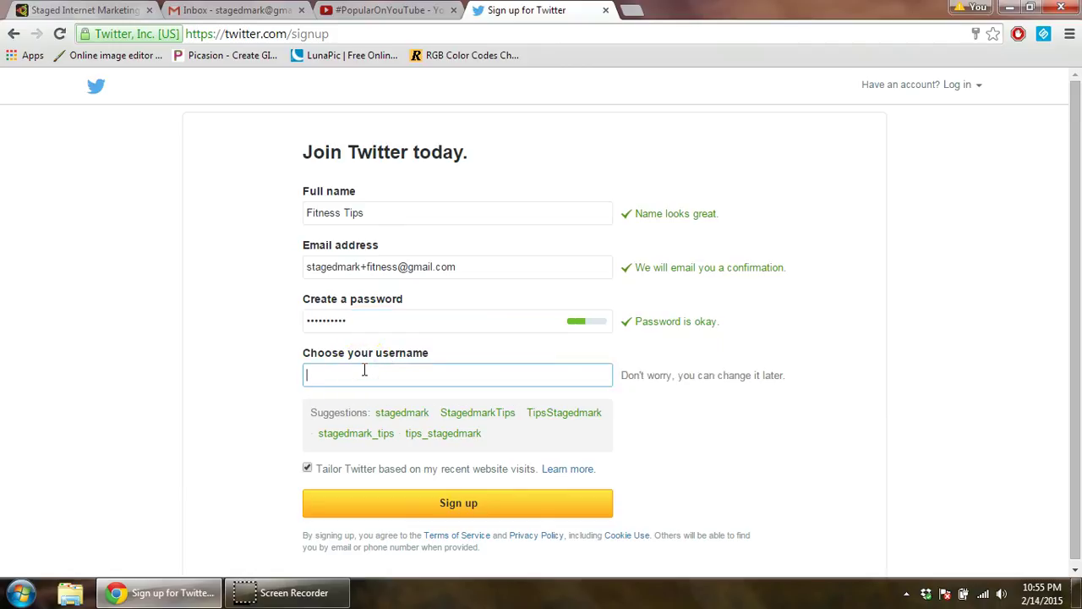
pyautogui.write('FitnessTips')
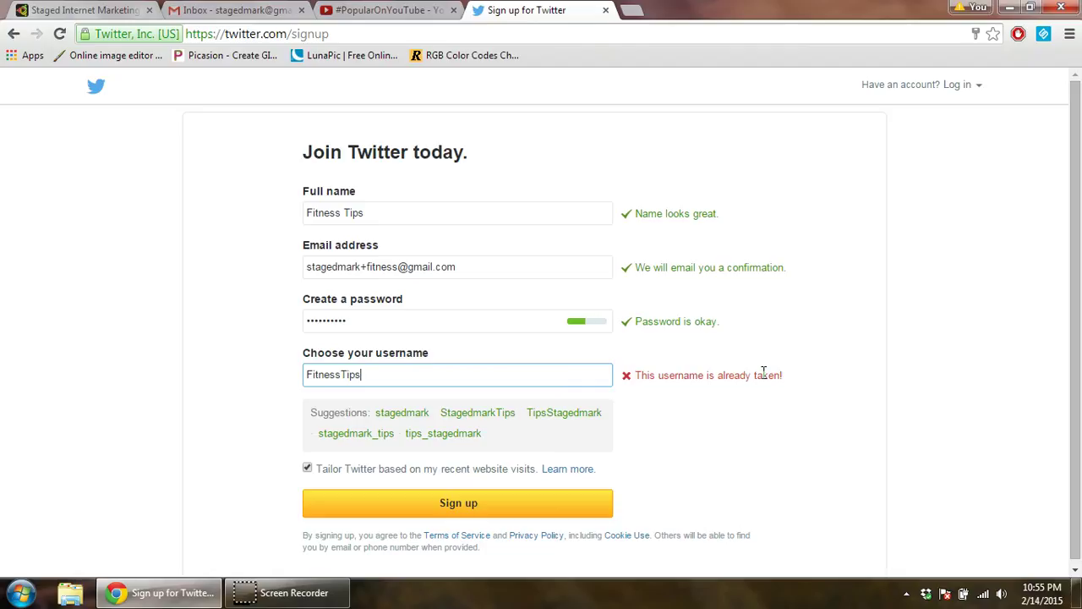
pyautogui.write('_')
pyautogui.press('Home')
pyautogui.write('_')
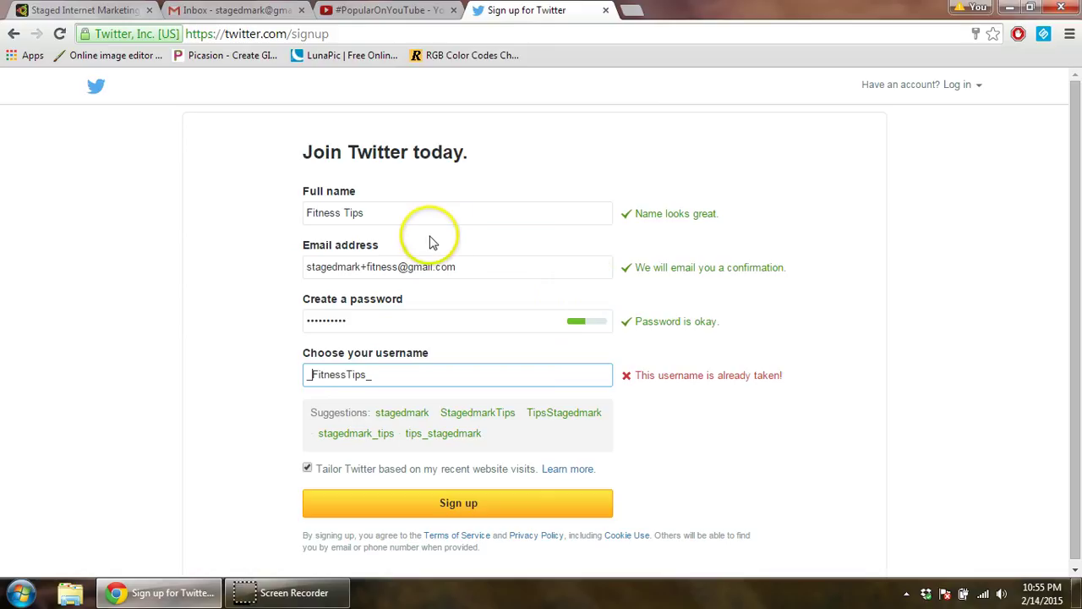
pyautogui.click(336, 374)
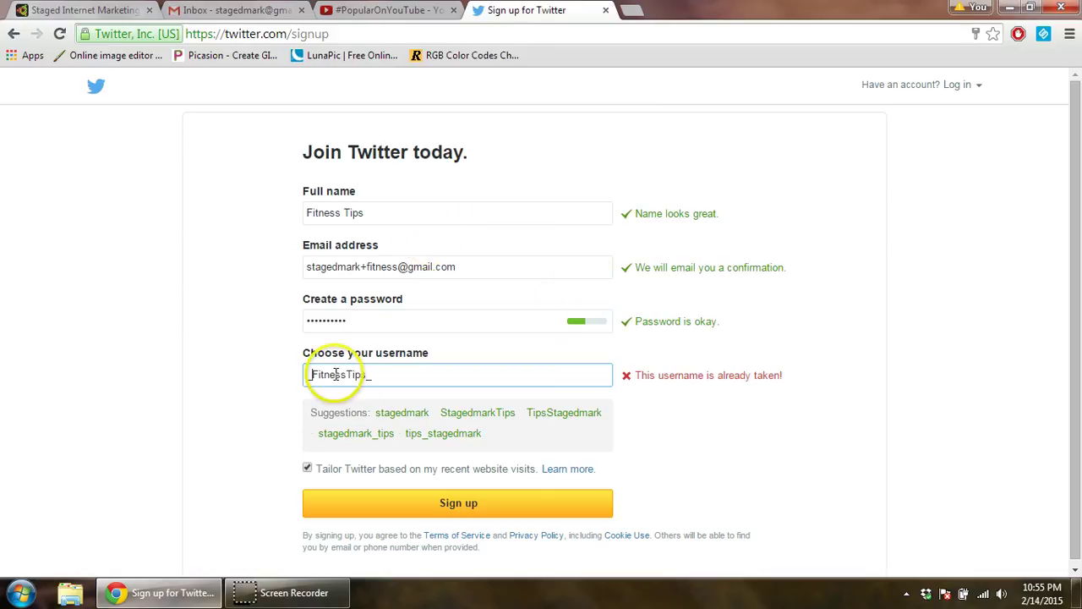
pyautogui.press('BackSpace')
pyautogui.write('3')
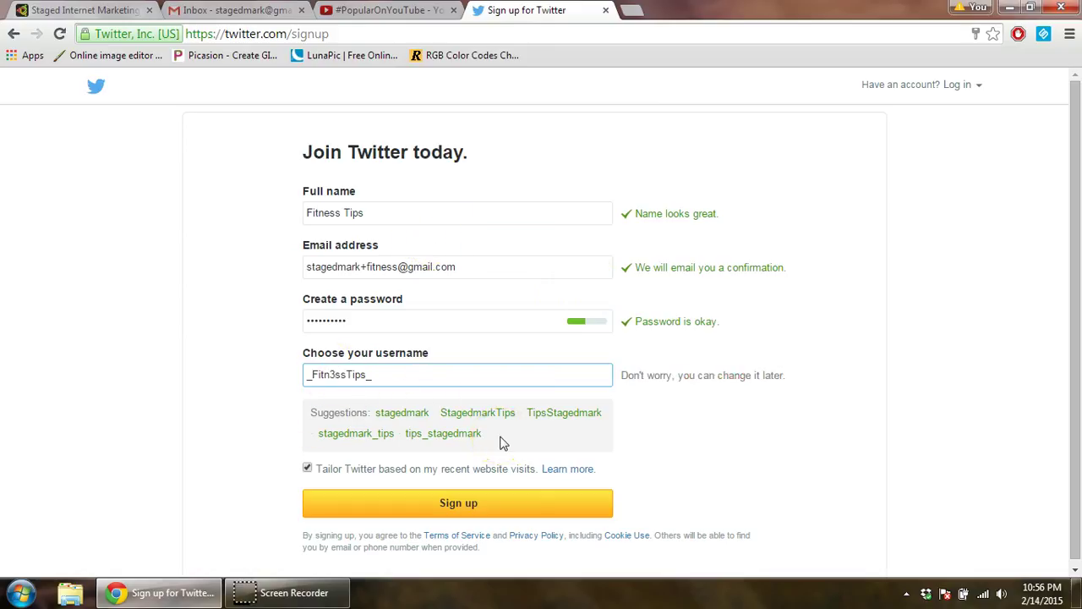
pyautogui.click(855, 440)
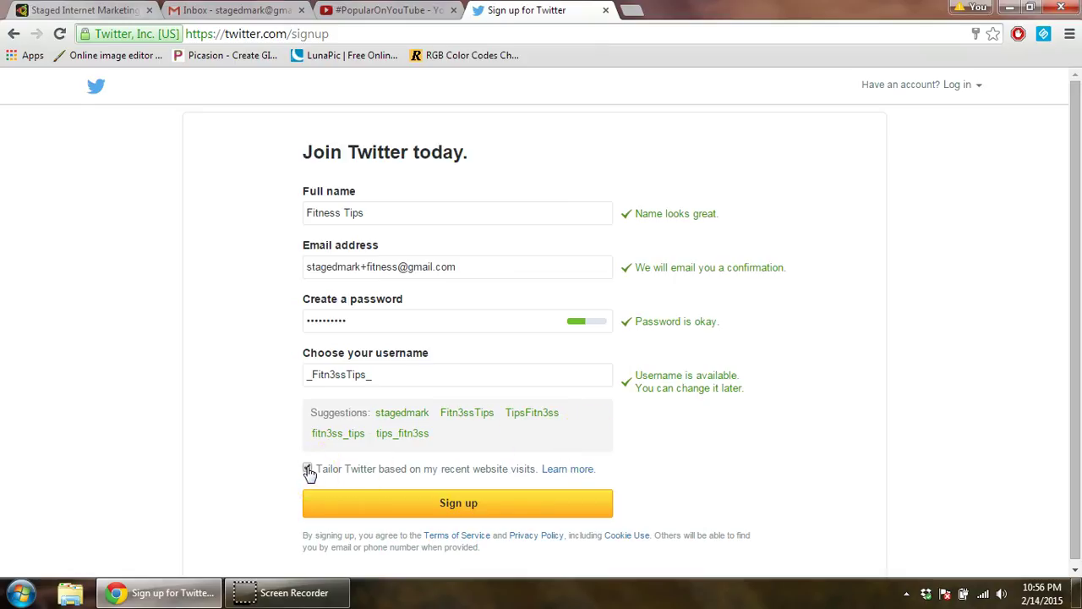
pyautogui.click(411, 511)
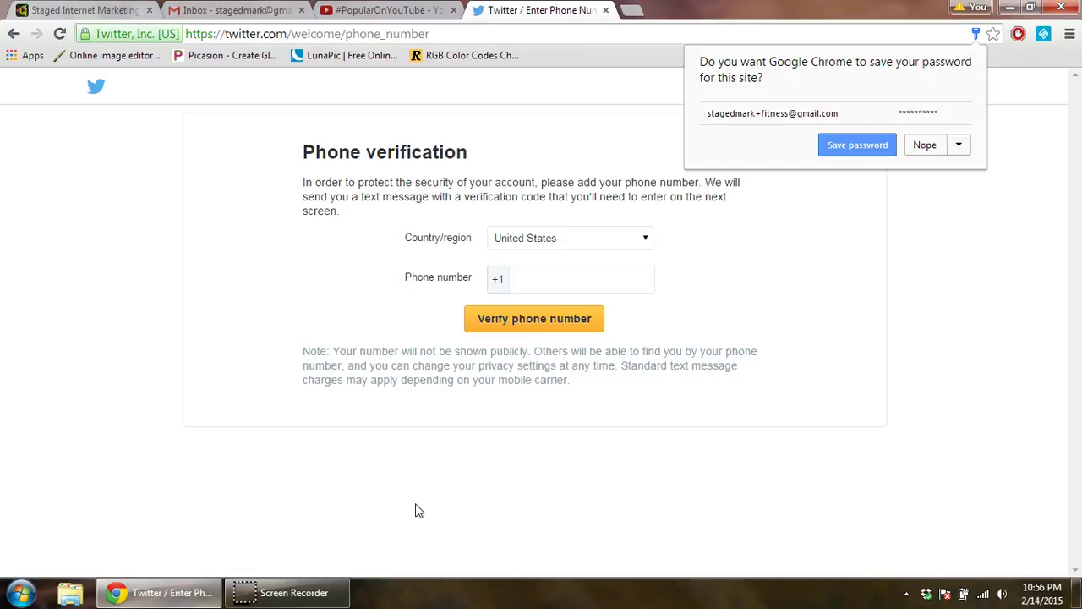
# Save the password and submit the saved phone number for verification
pyautogui.click(844, 142)
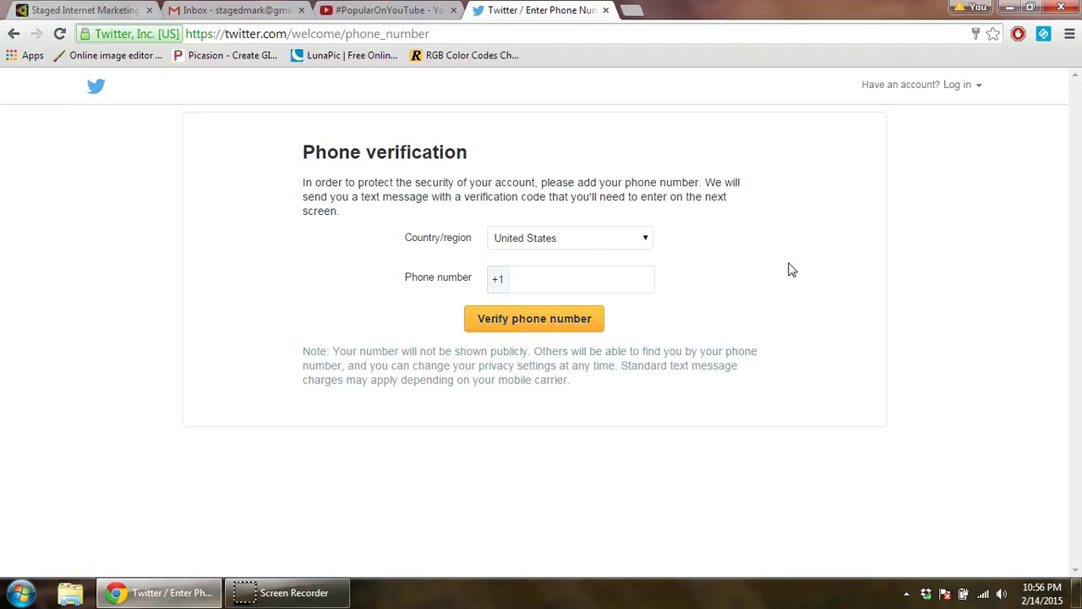
pyautogui.click(638, 277)
pyautogui.write('702')
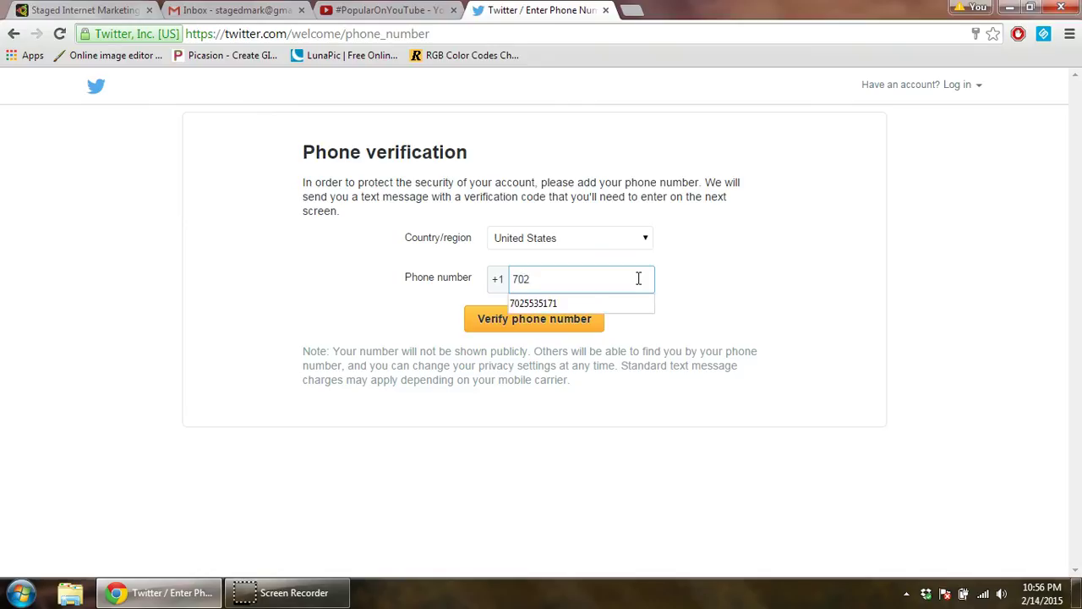
pyautogui.press('Down')
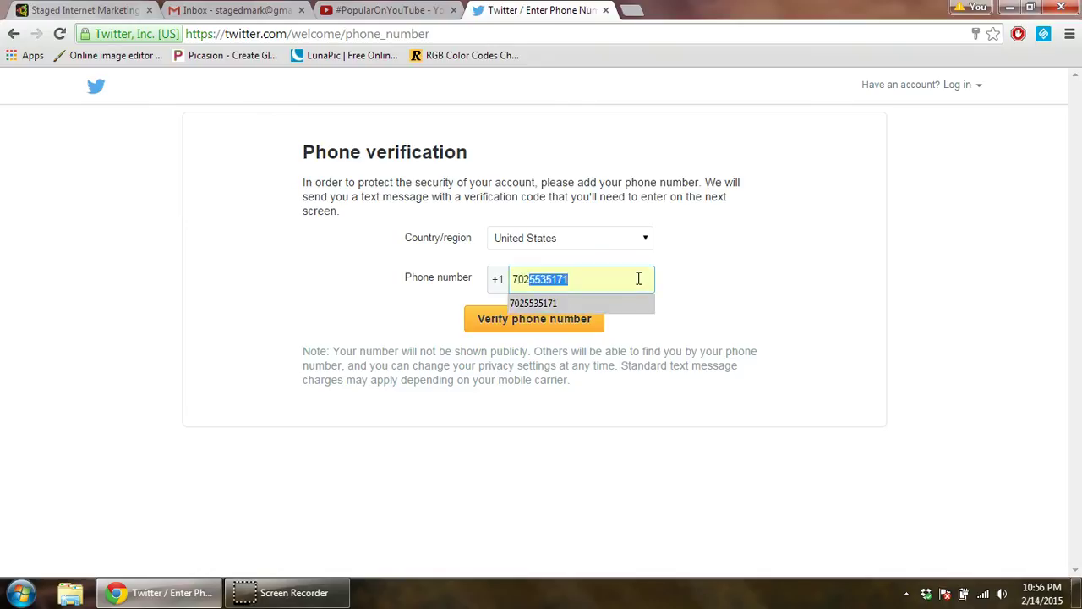
pyautogui.press('Return')
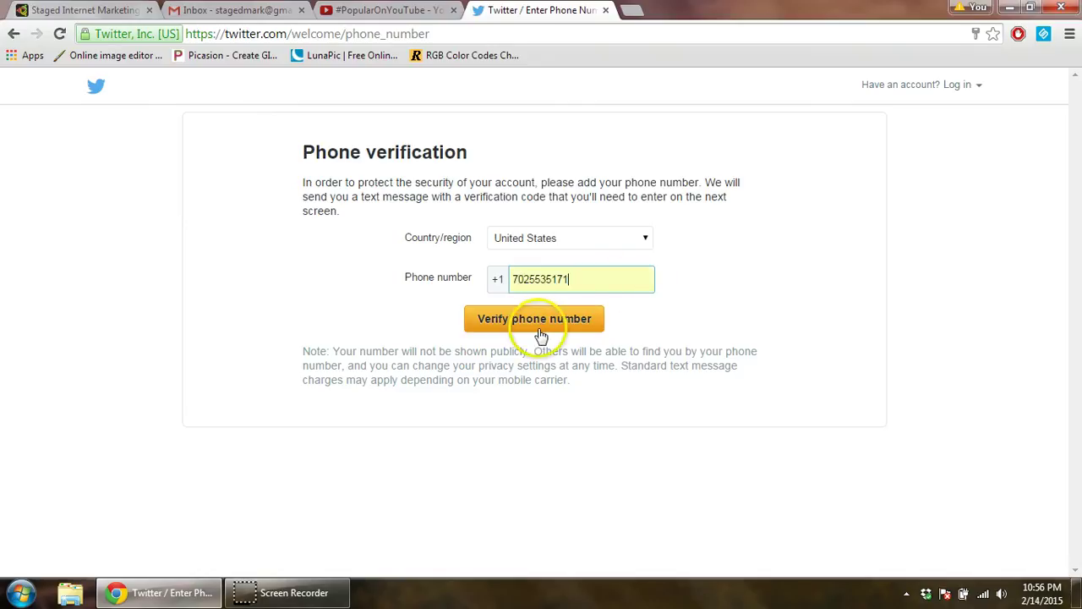
pyautogui.click(541, 322)
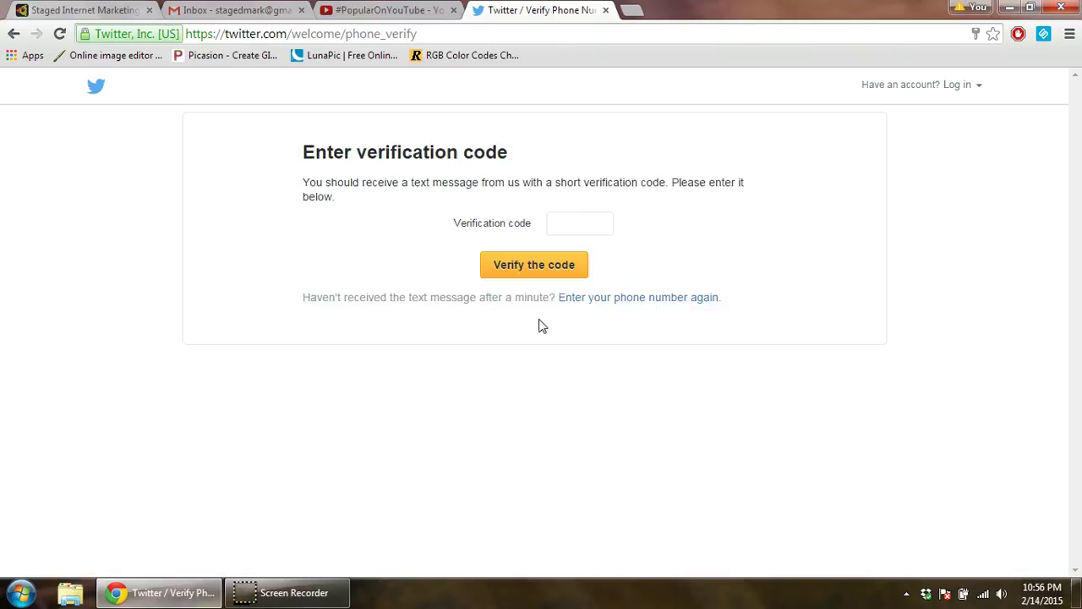
# Enter the texted verification code and confirm it
pyautogui.click(560, 226)
pyautogui.click(526, 267)
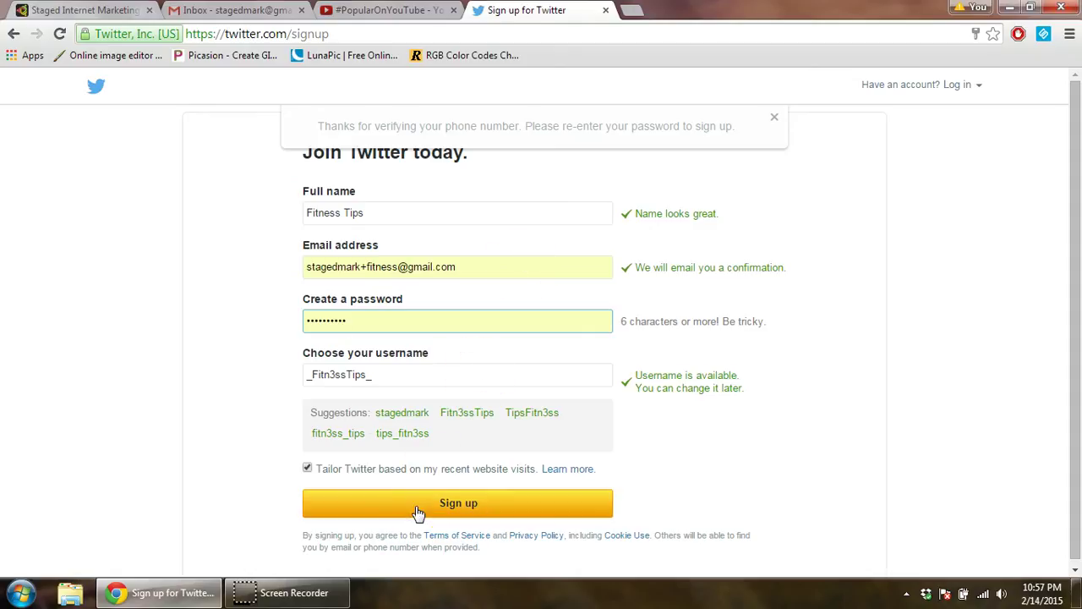
# Re-enter the password and submit the Fitness Tips signup to reach the Step 1 of 6 welcome page
pyautogui.click(385, 361)
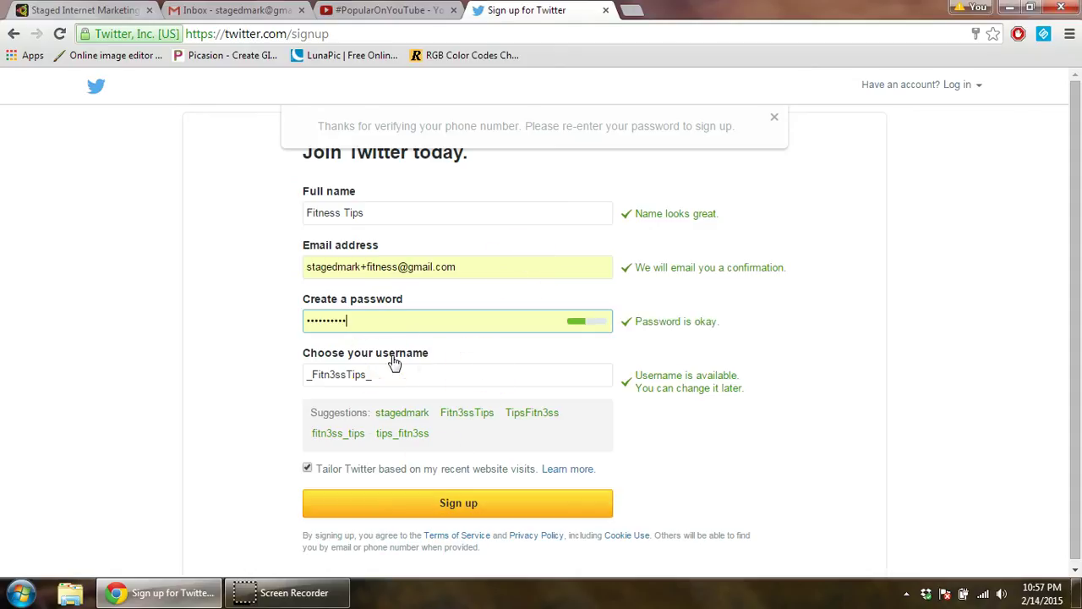
pyautogui.click(362, 512)
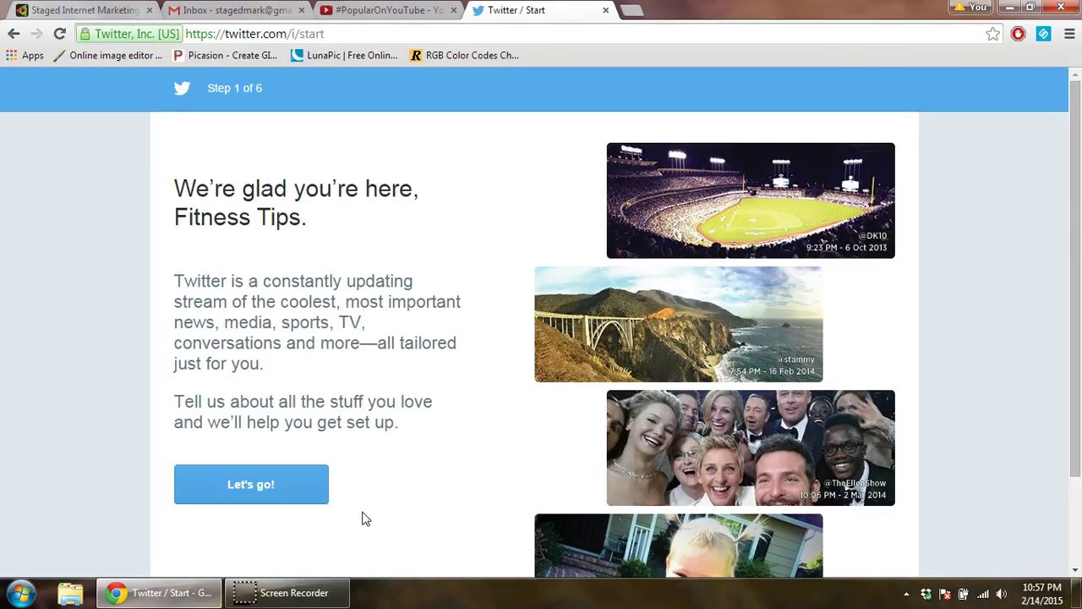
# Keep Popular accounts as the interest, dismiss every suggested account, and continue to 'Customize your profile'
pyautogui.click(281, 492)
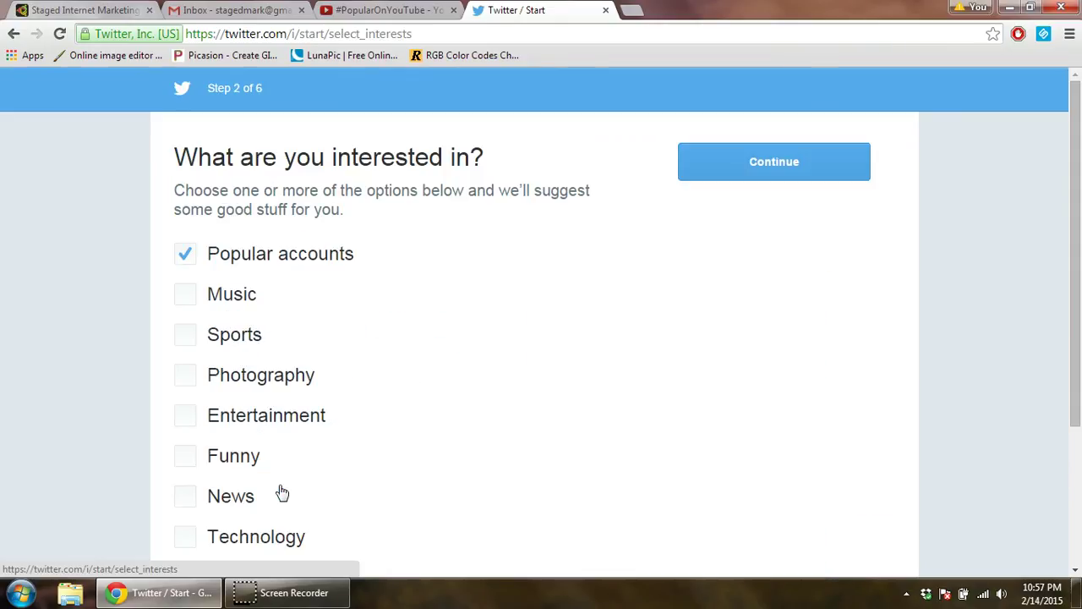
pyautogui.click(735, 169)
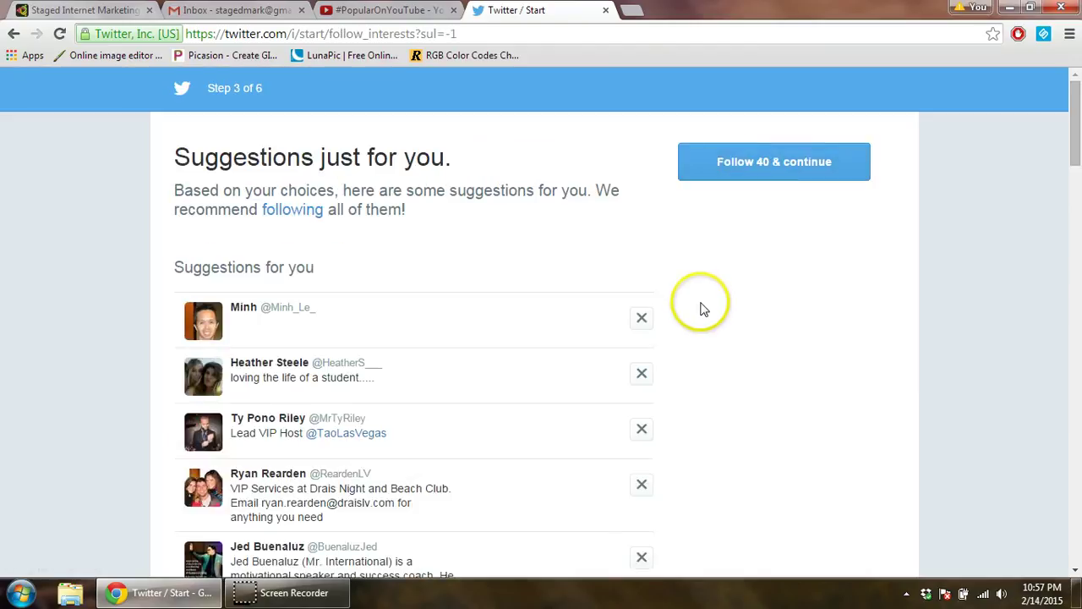
pyautogui.click(641, 321)
pyautogui.click(642, 321)
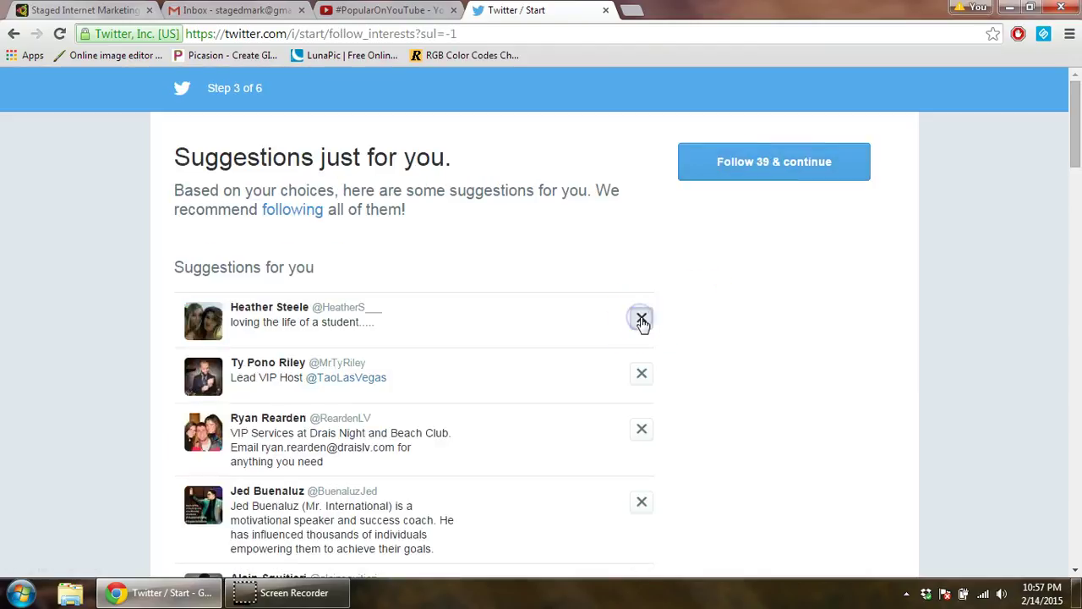
pyautogui.click(641, 321)
pyautogui.click(642, 321)
pyautogui.click(642, 321)
pyautogui.click(642, 321)
pyautogui.click(641, 321)
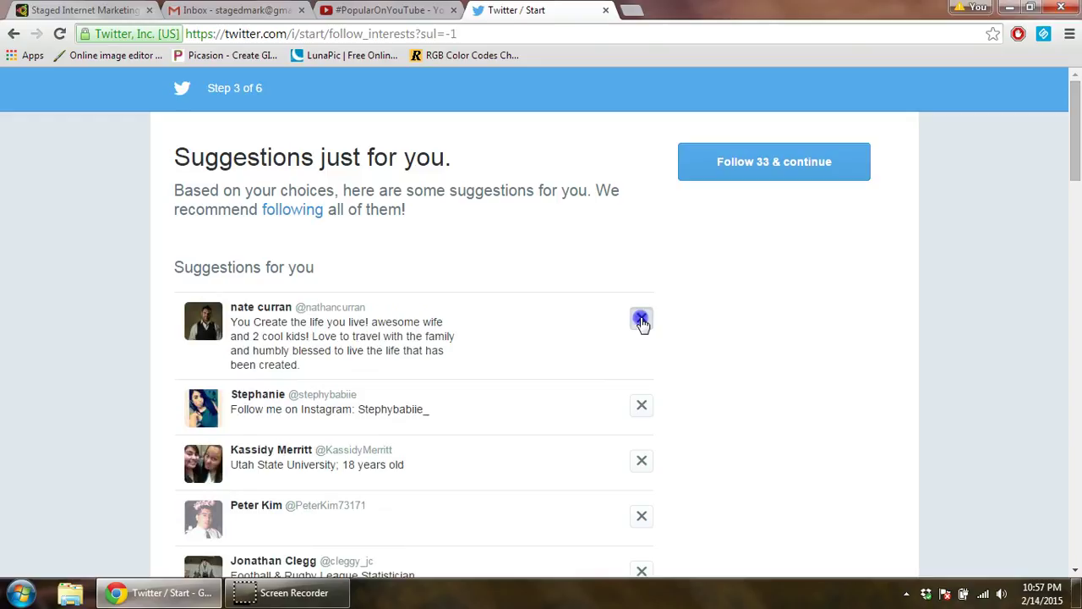
pyautogui.click(642, 322)
pyautogui.click(642, 321)
pyautogui.click(642, 321)
pyautogui.click(641, 321)
pyautogui.click(641, 321)
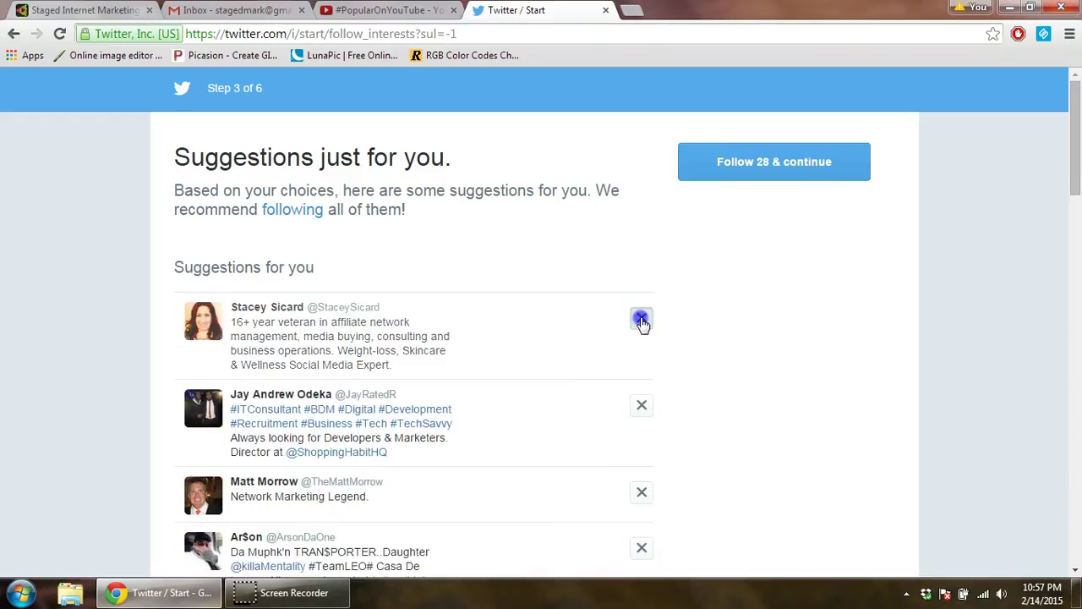
pyautogui.click(642, 321)
pyautogui.click(642, 321)
pyautogui.click(641, 322)
pyautogui.click(641, 321)
pyautogui.click(642, 321)
pyautogui.click(641, 321)
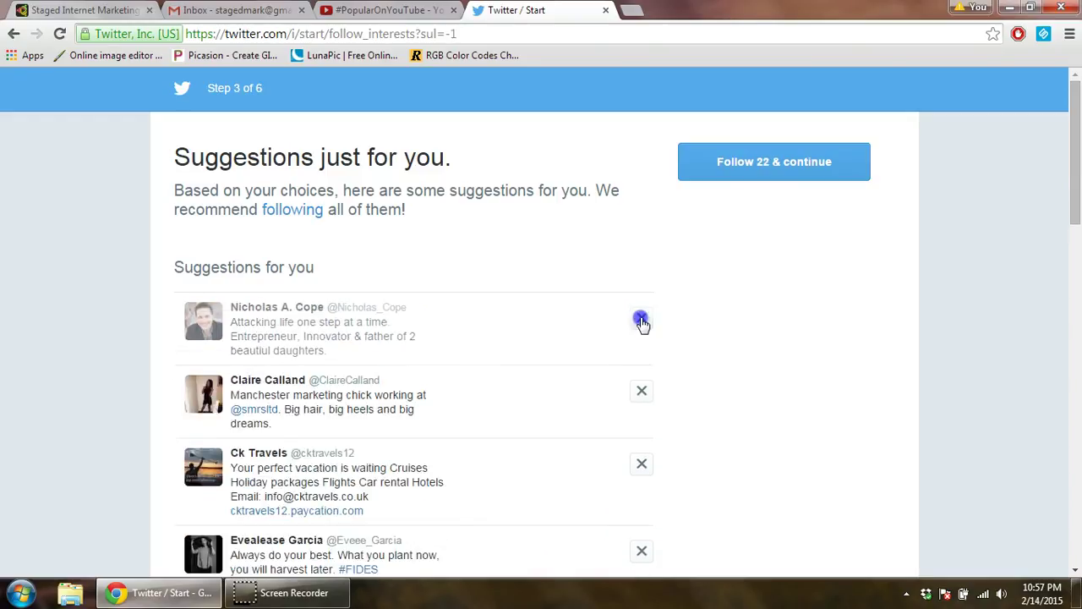
pyautogui.click(642, 322)
pyautogui.click(642, 321)
pyautogui.click(641, 322)
pyautogui.click(642, 321)
pyautogui.click(642, 321)
pyautogui.click(642, 321)
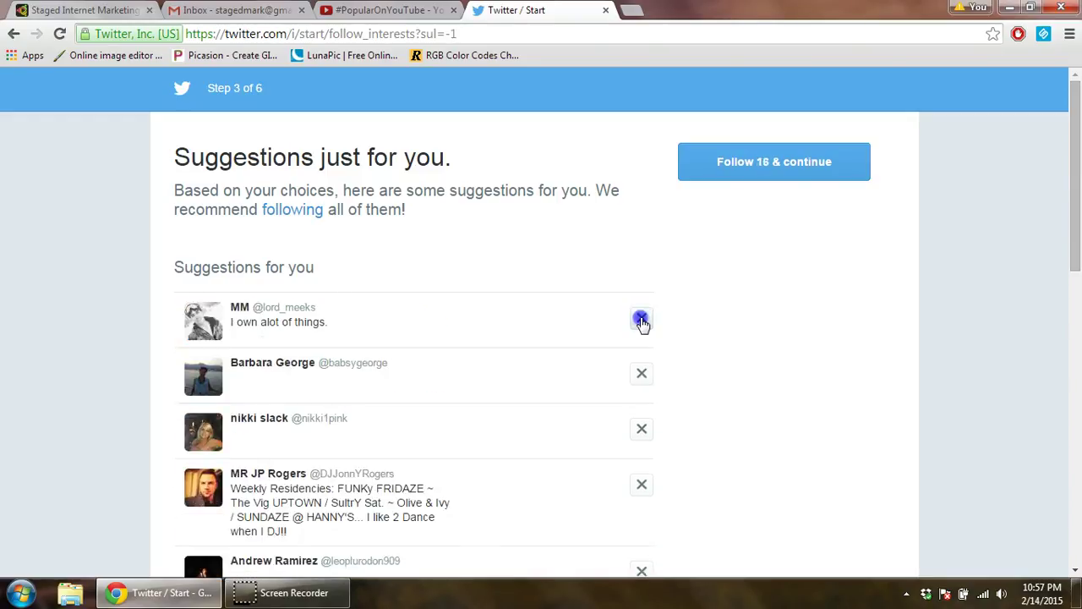
pyautogui.click(642, 321)
pyautogui.click(641, 322)
pyautogui.click(642, 322)
pyautogui.click(642, 322)
pyautogui.click(641, 321)
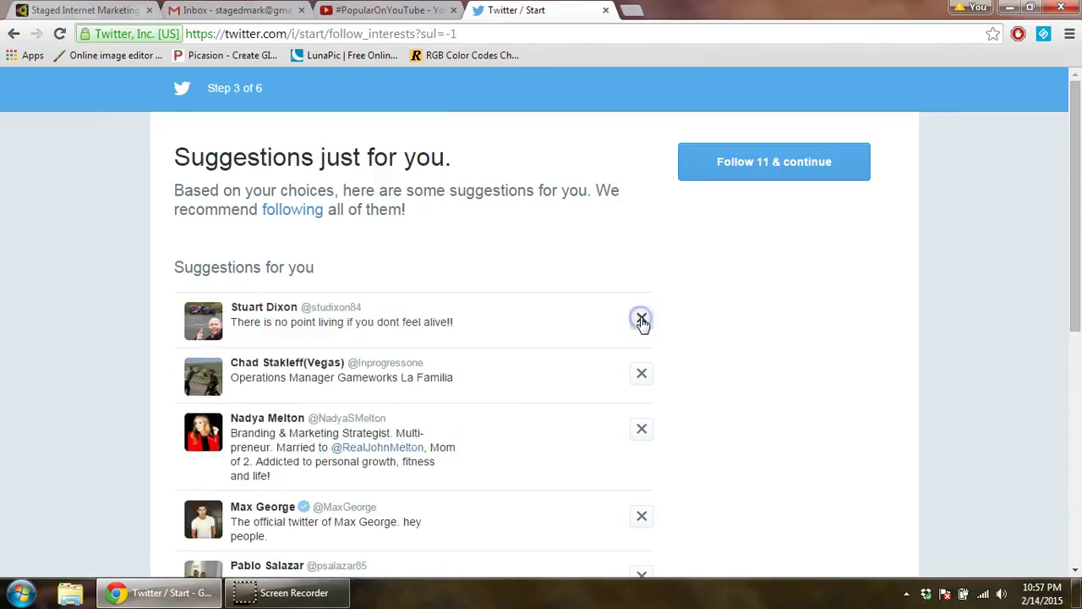
pyautogui.click(642, 322)
pyautogui.click(642, 321)
pyautogui.click(642, 321)
pyautogui.click(641, 321)
pyautogui.click(642, 322)
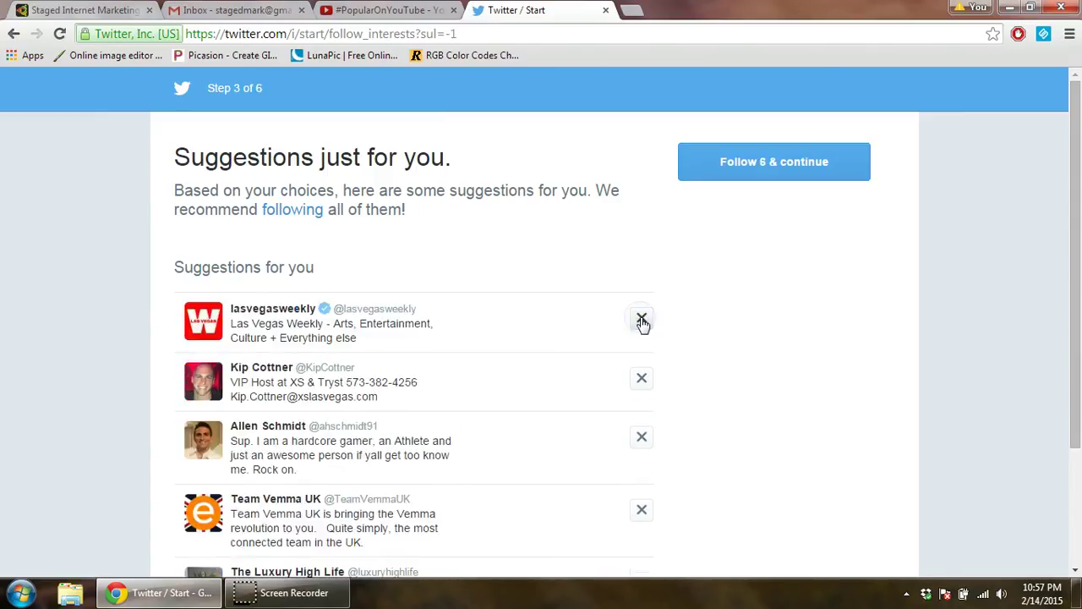
pyautogui.click(642, 321)
pyautogui.click(642, 321)
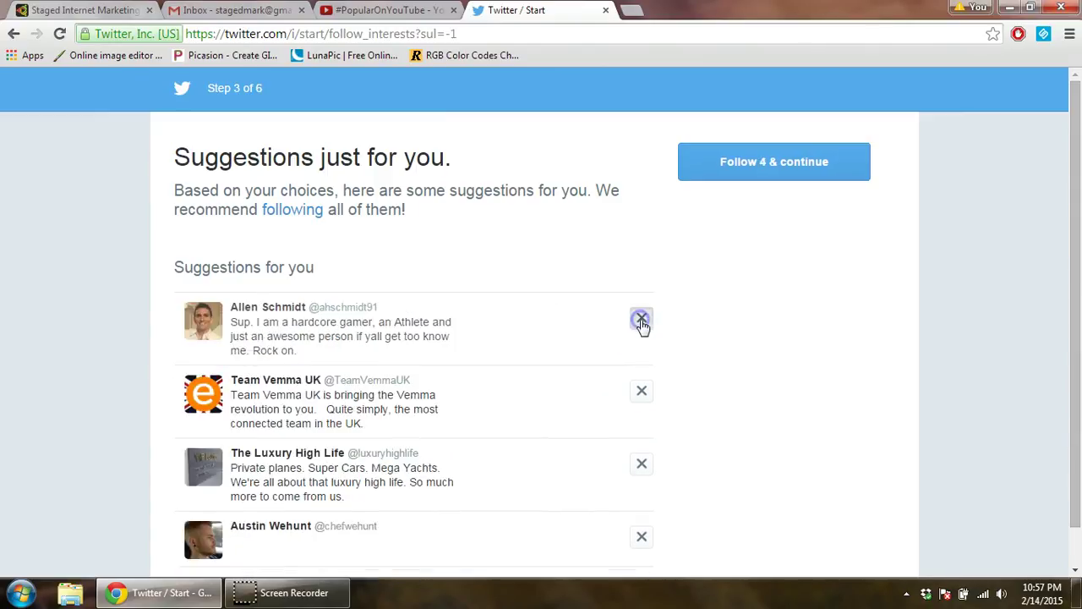
pyautogui.click(641, 321)
pyautogui.click(642, 321)
pyautogui.click(641, 321)
pyautogui.click(641, 321)
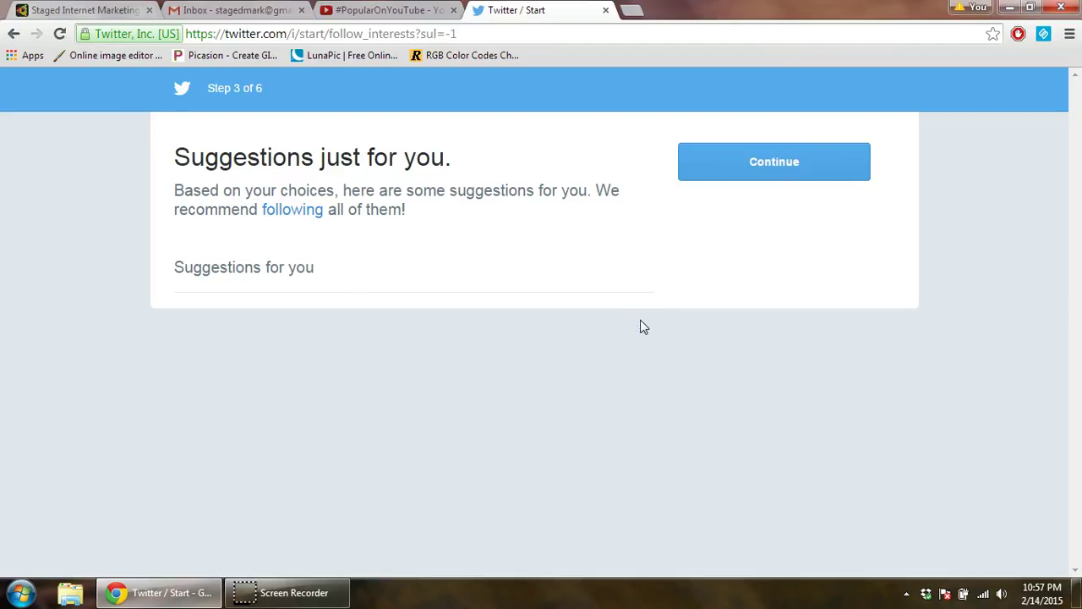
pyautogui.click(714, 172)
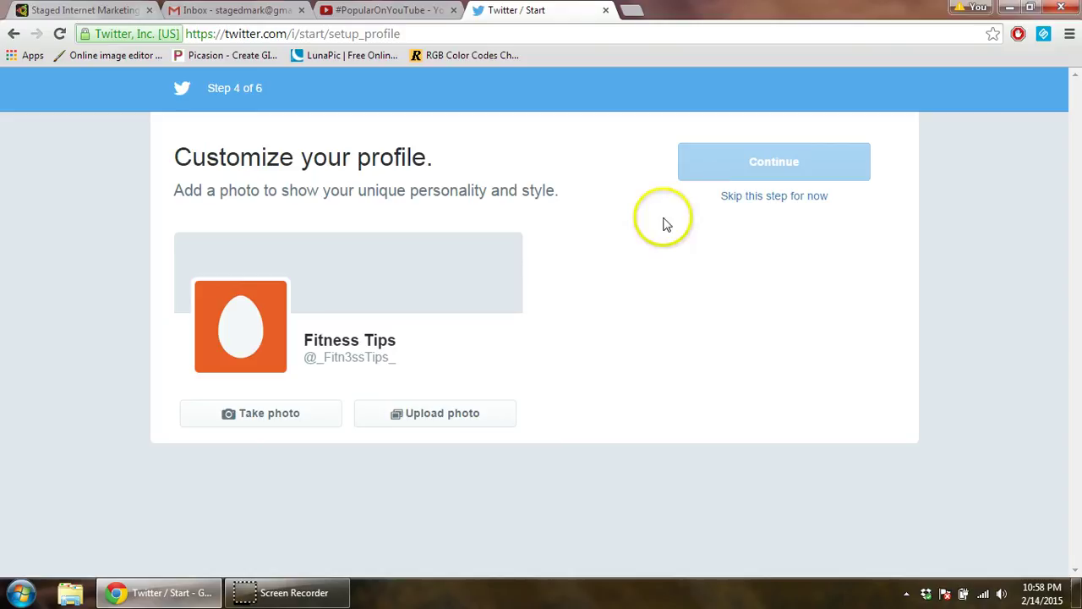
# Upload the Fitness 2 runner image as the profile photo, apply it, and continue to step 5 of 6
pyautogui.click(424, 417)
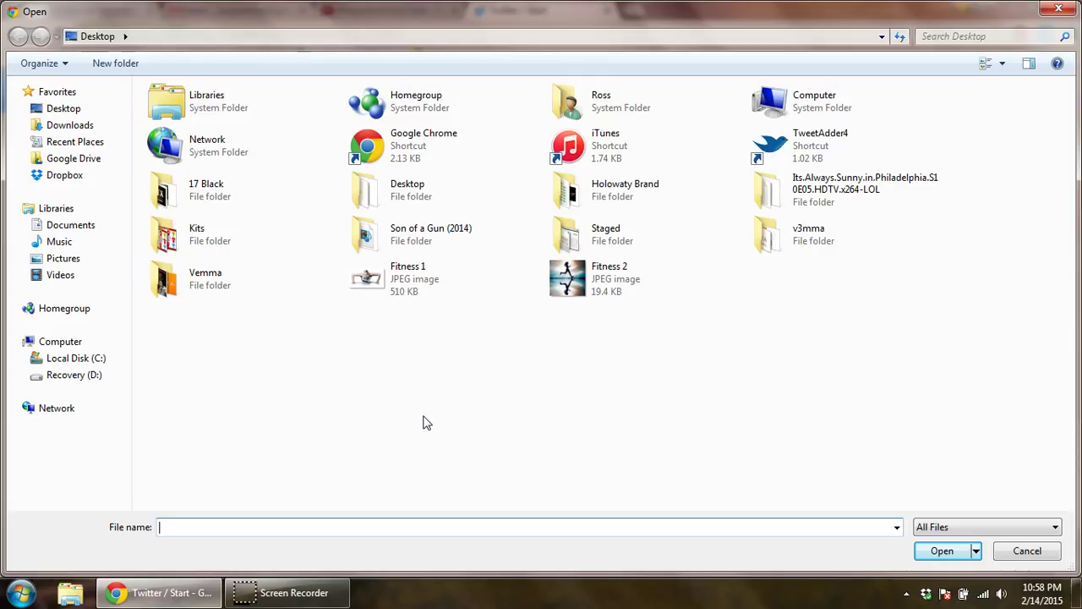
pyautogui.click(589, 303)
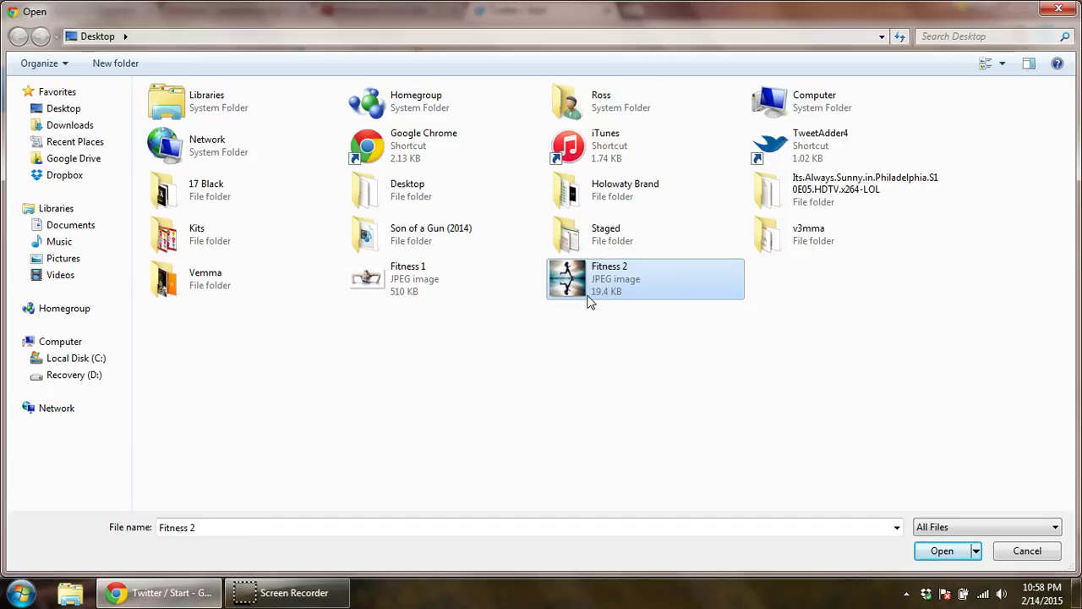
pyautogui.click(590, 289)
pyautogui.doubleClick(589, 289)
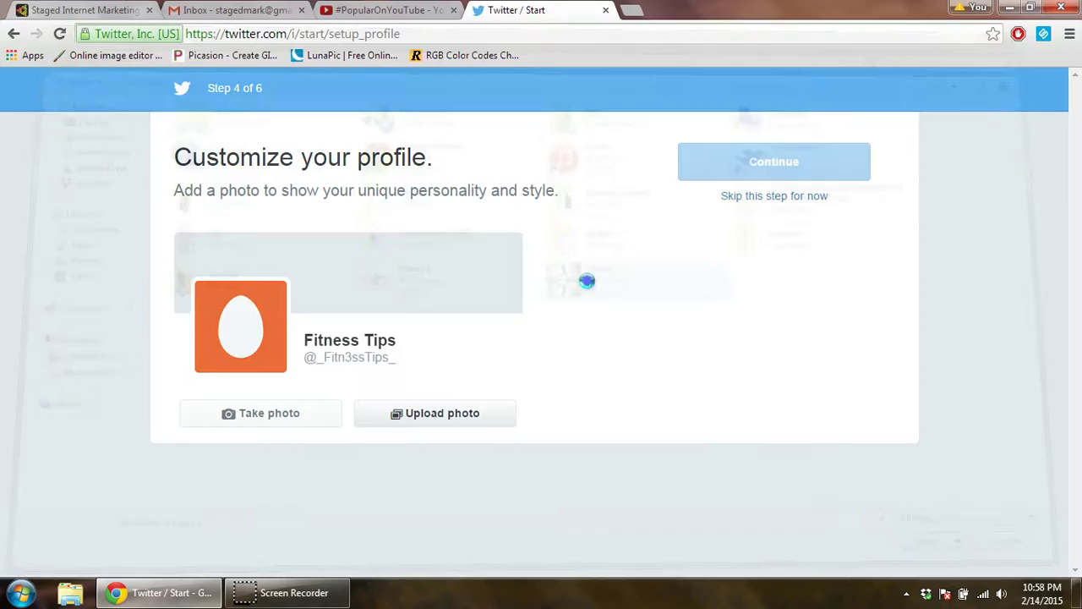
pyautogui.click(611, 339)
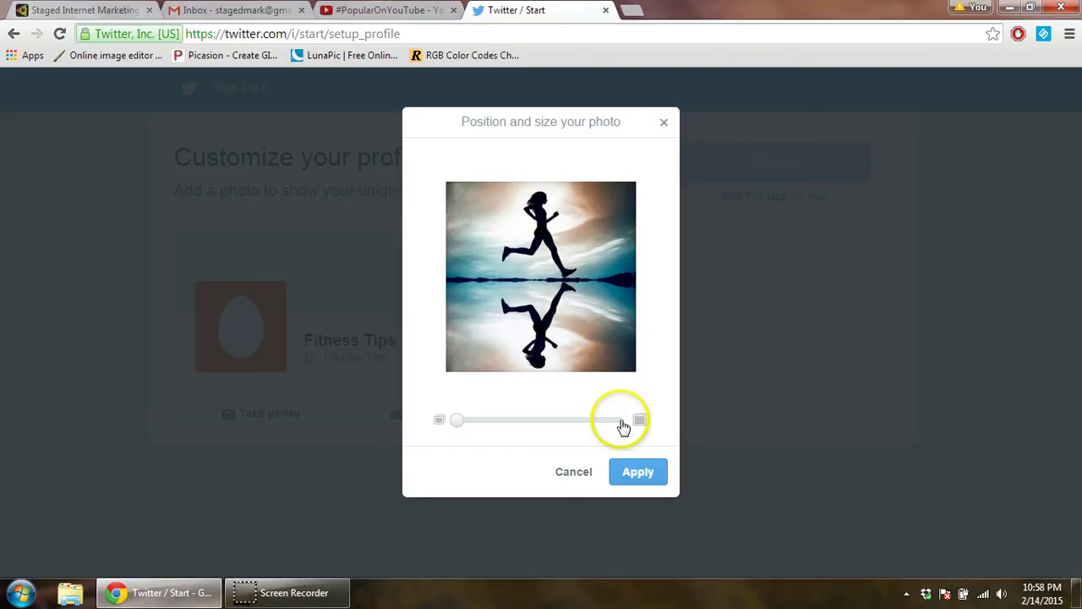
pyautogui.click(630, 475)
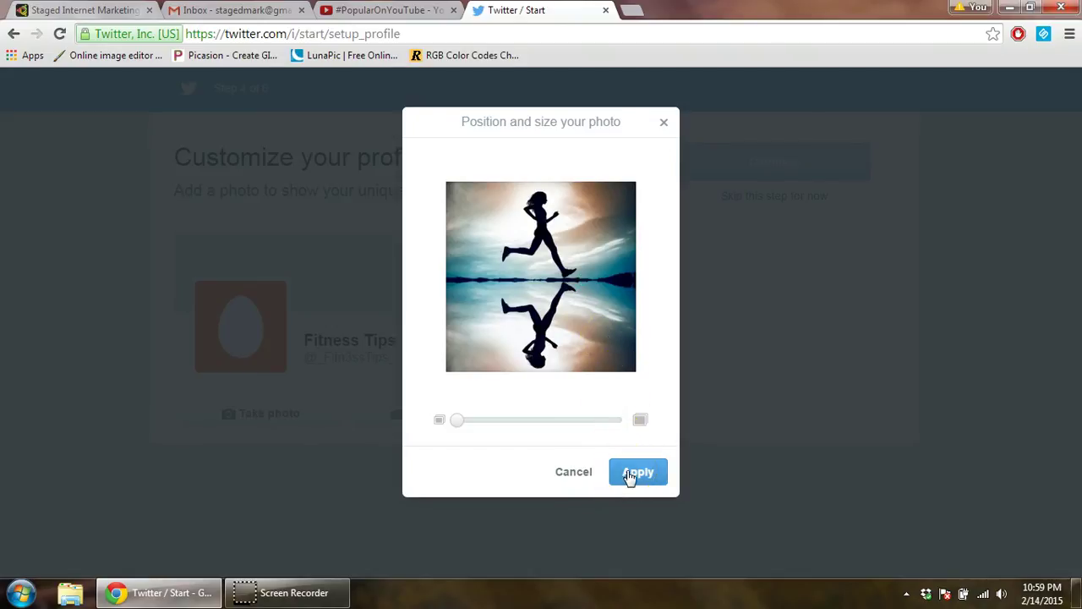
pyautogui.click(630, 475)
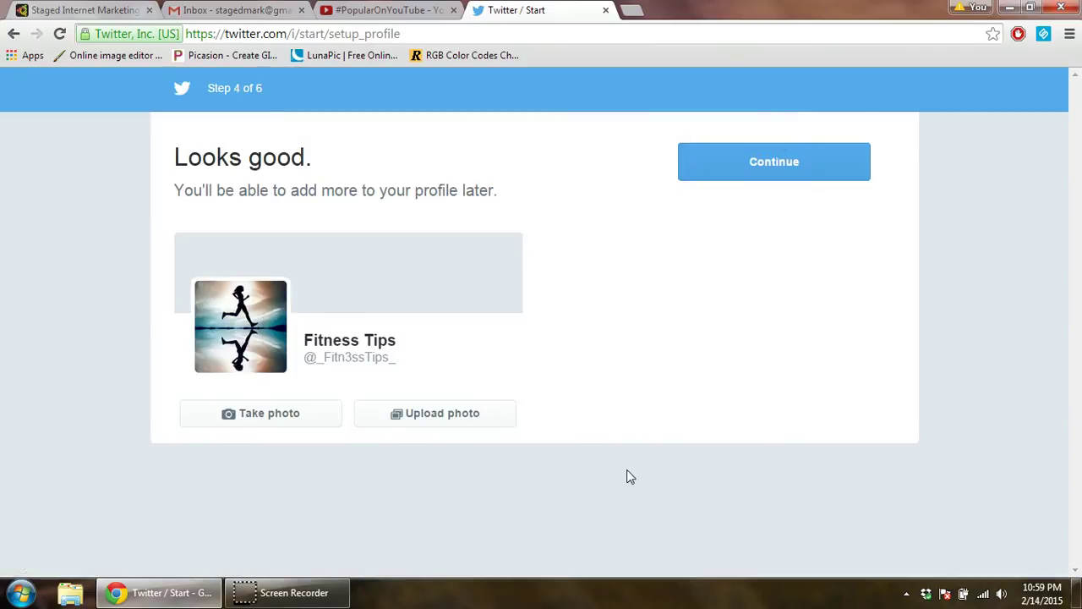
pyautogui.click(767, 174)
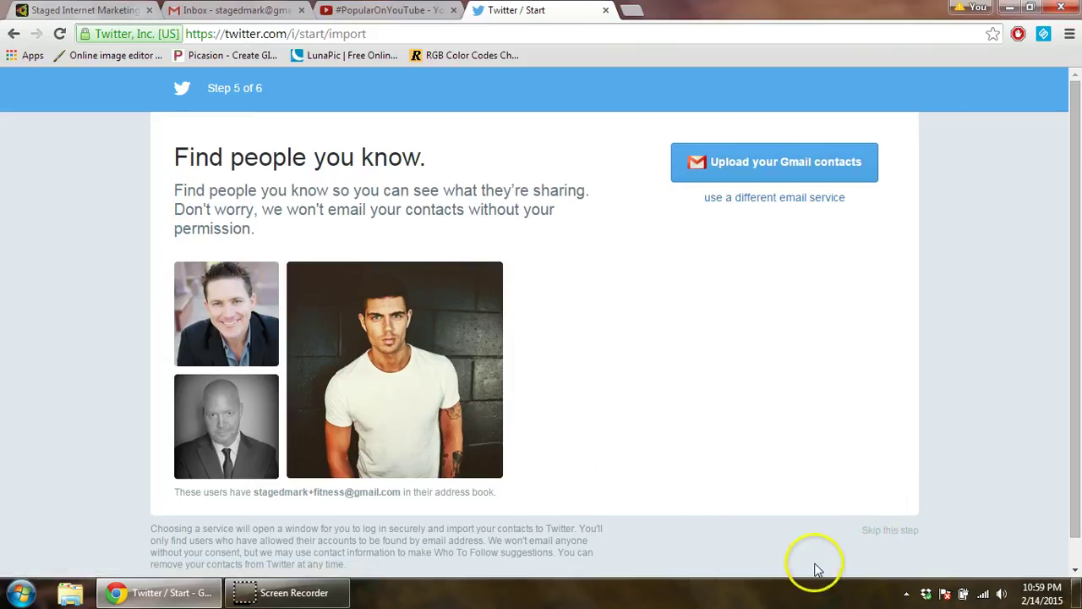
# Skip contact import, dismiss all 'People you know' suggestions, and complete step 6 of 6
pyautogui.click(887, 533)
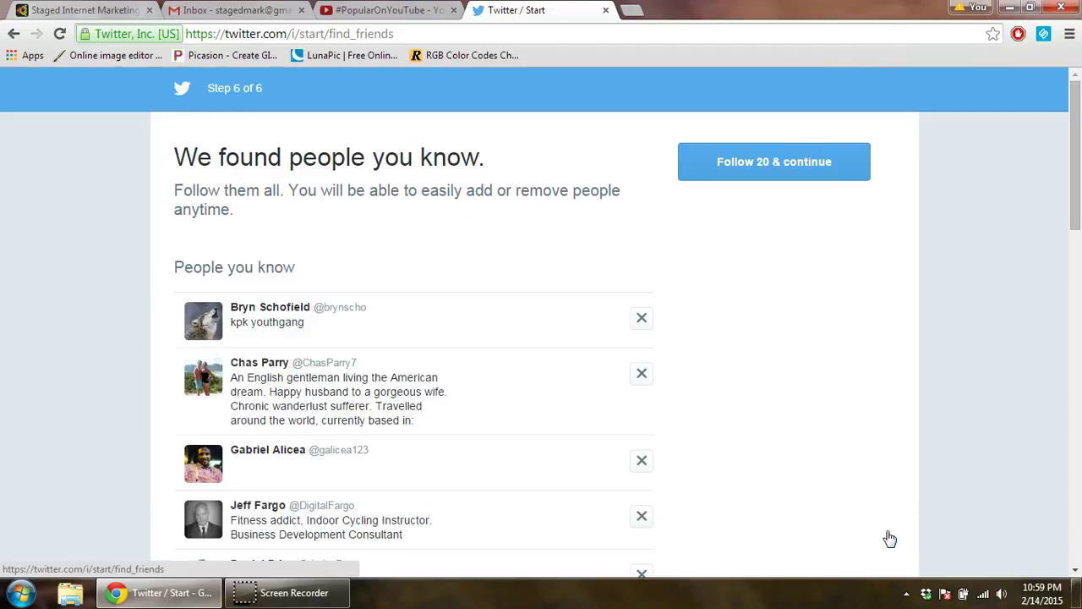
pyautogui.click(641, 320)
pyautogui.click(641, 319)
pyautogui.click(641, 320)
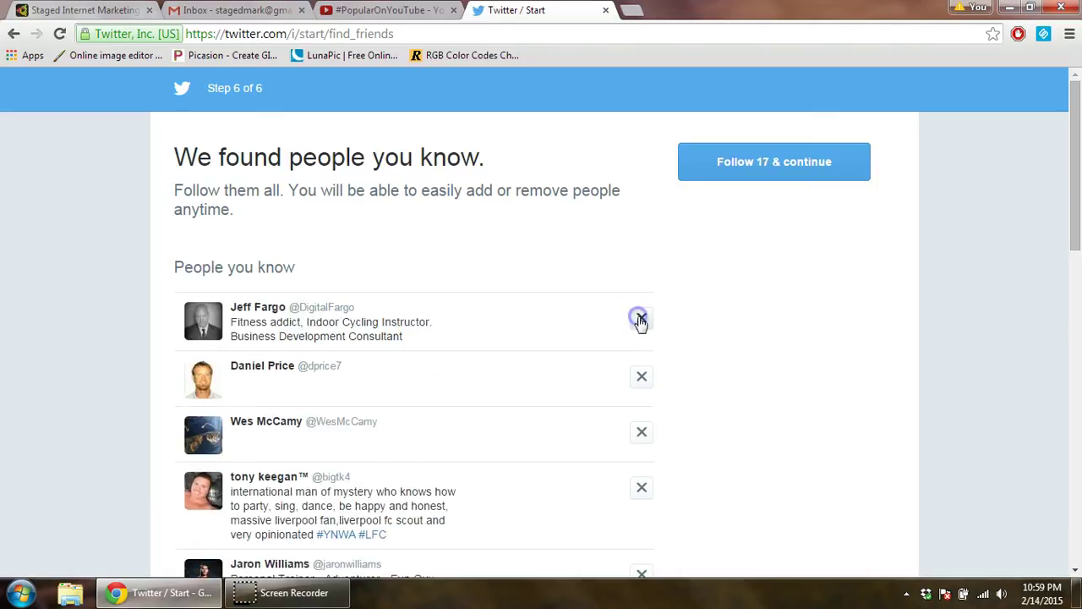
pyautogui.click(641, 320)
pyautogui.click(641, 319)
pyautogui.click(641, 319)
pyautogui.click(641, 320)
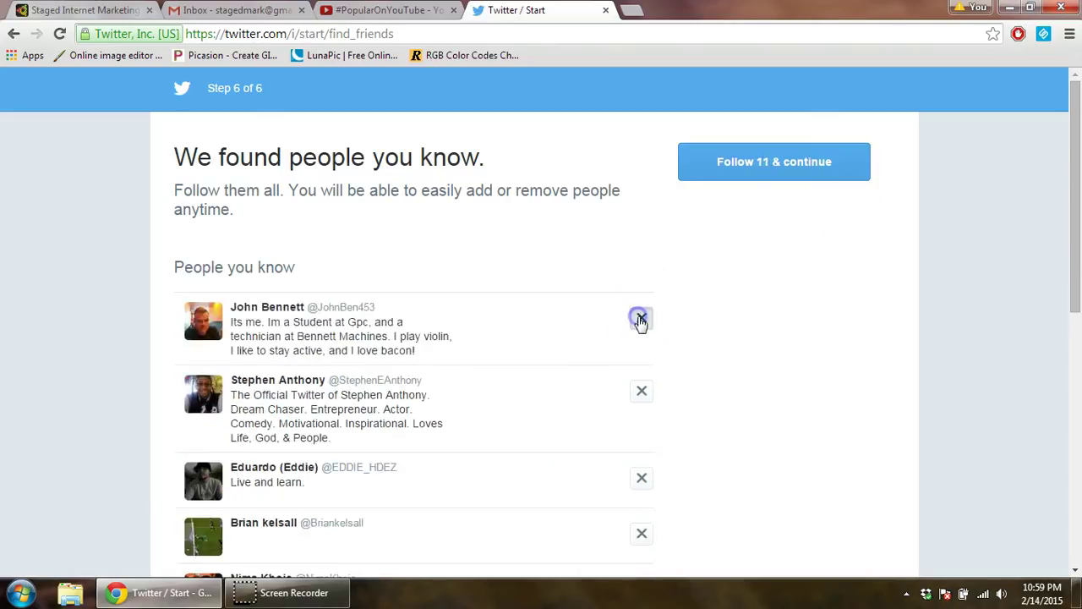
pyautogui.click(641, 320)
pyautogui.click(641, 320)
pyautogui.click(641, 319)
pyautogui.click(641, 320)
pyautogui.click(641, 320)
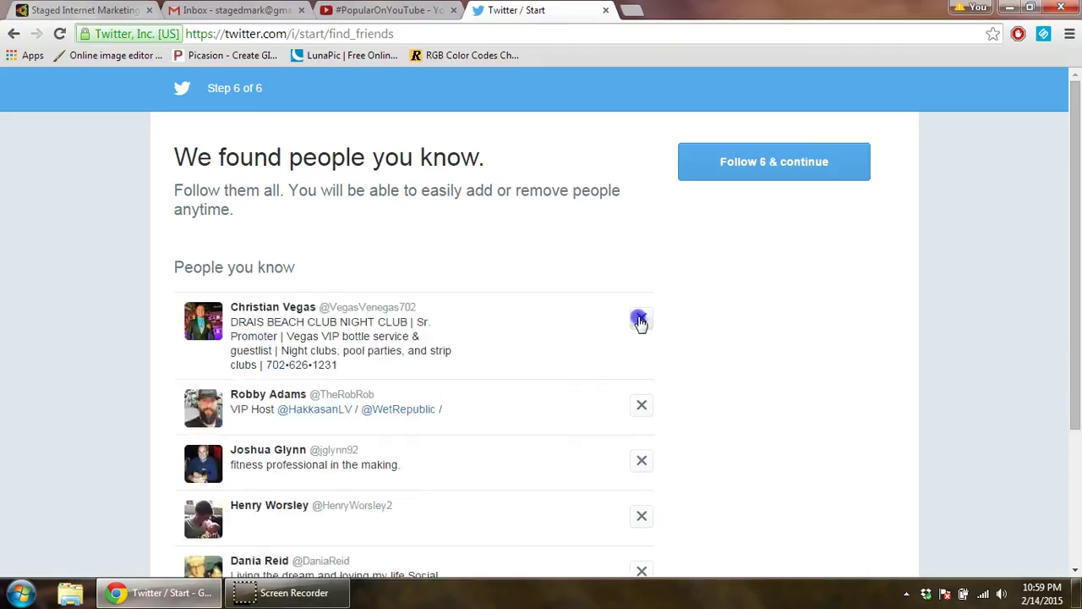
pyautogui.click(641, 320)
pyautogui.click(641, 320)
pyautogui.click(641, 319)
pyautogui.click(641, 320)
pyautogui.click(641, 319)
pyautogui.click(641, 319)
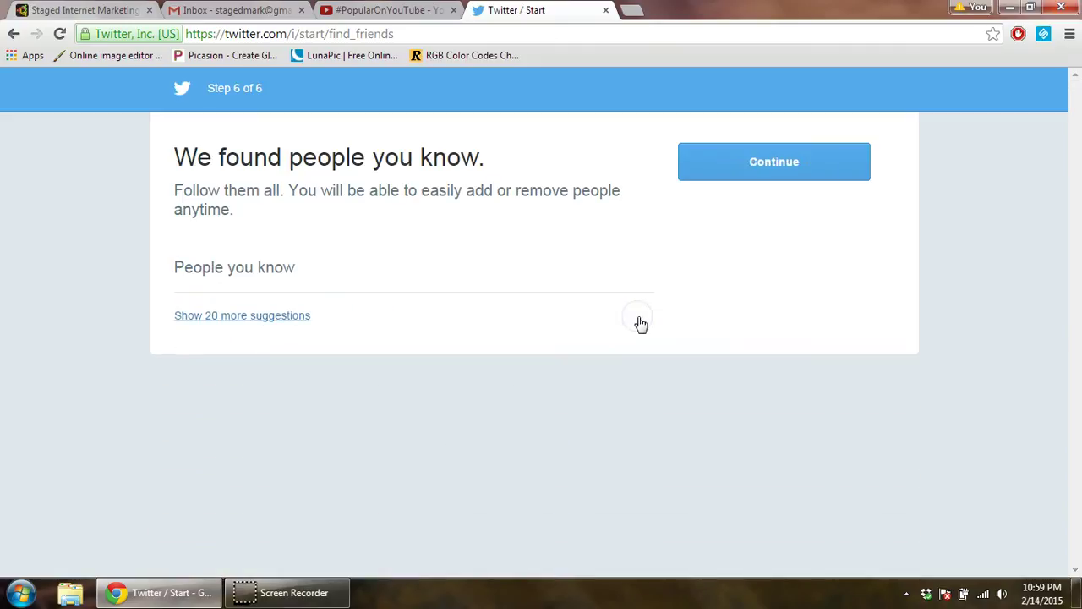
pyautogui.click(732, 160)
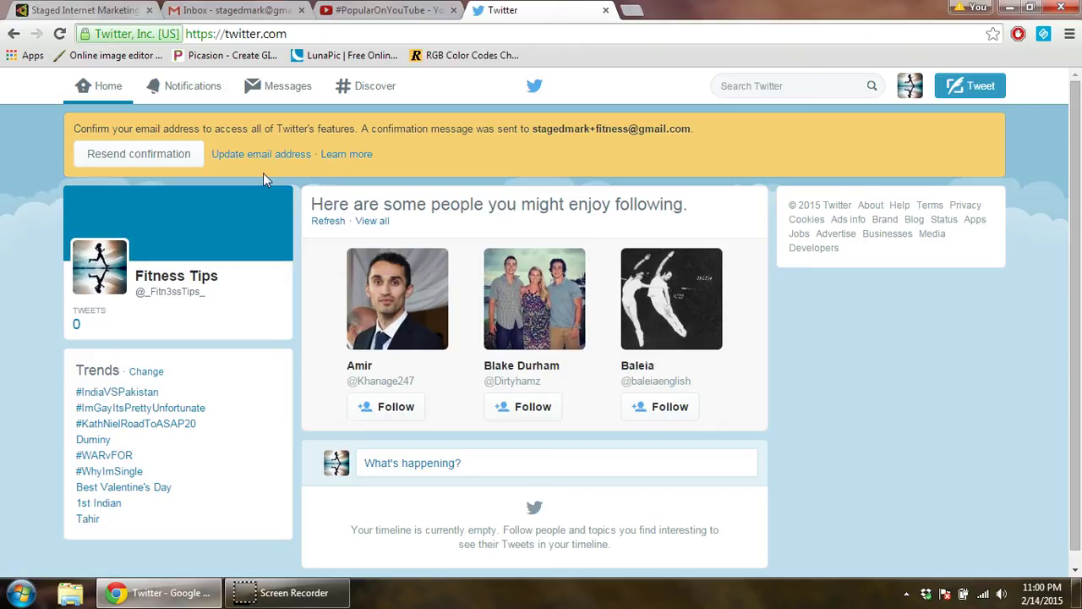
# Open the Twitter email under Gmail's Social category and confirm the account with Confirm now
pyautogui.click(215, 11)
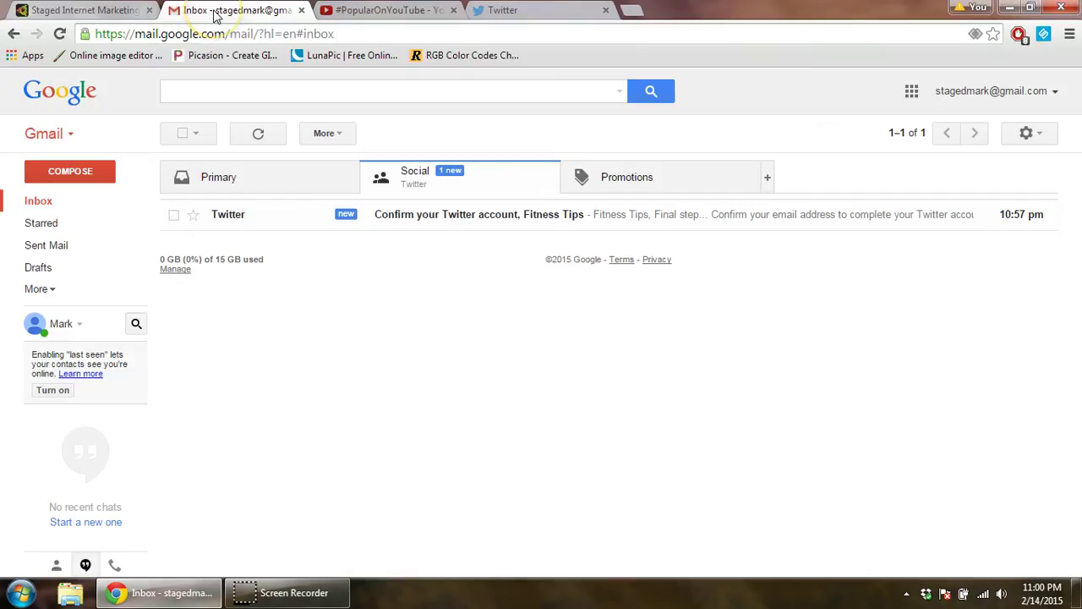
pyautogui.click(237, 181)
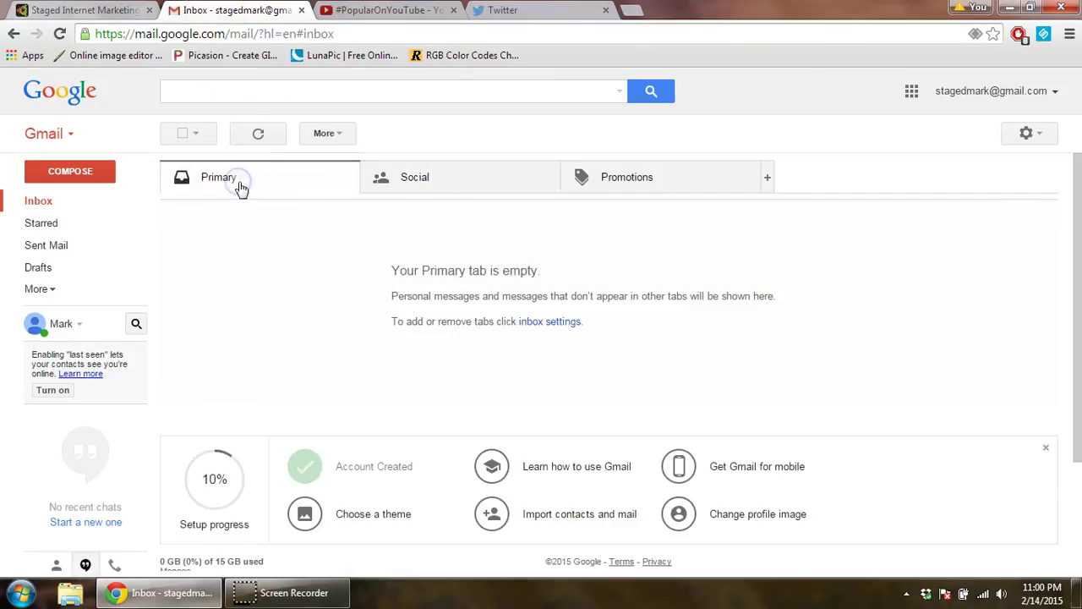
pyautogui.click(426, 176)
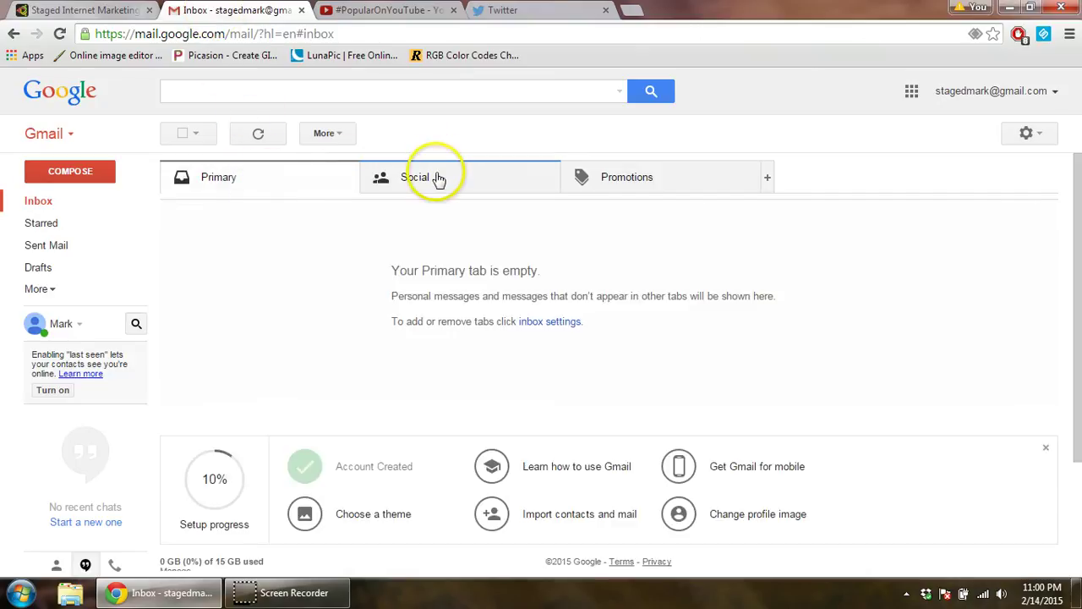
pyautogui.click(443, 214)
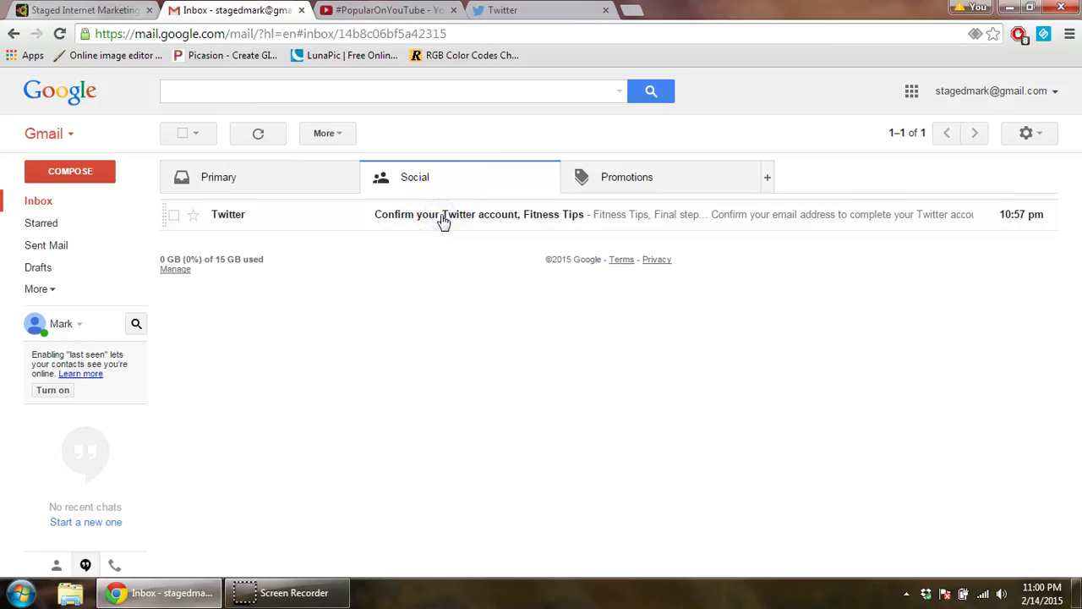
pyautogui.click(447, 405)
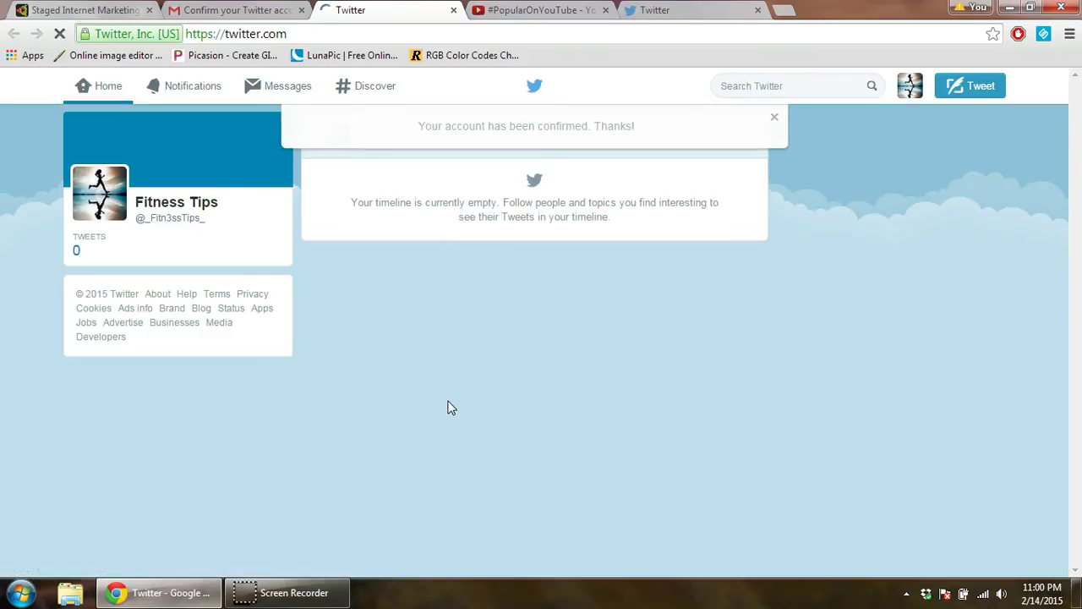
pyautogui.click(461, 235)
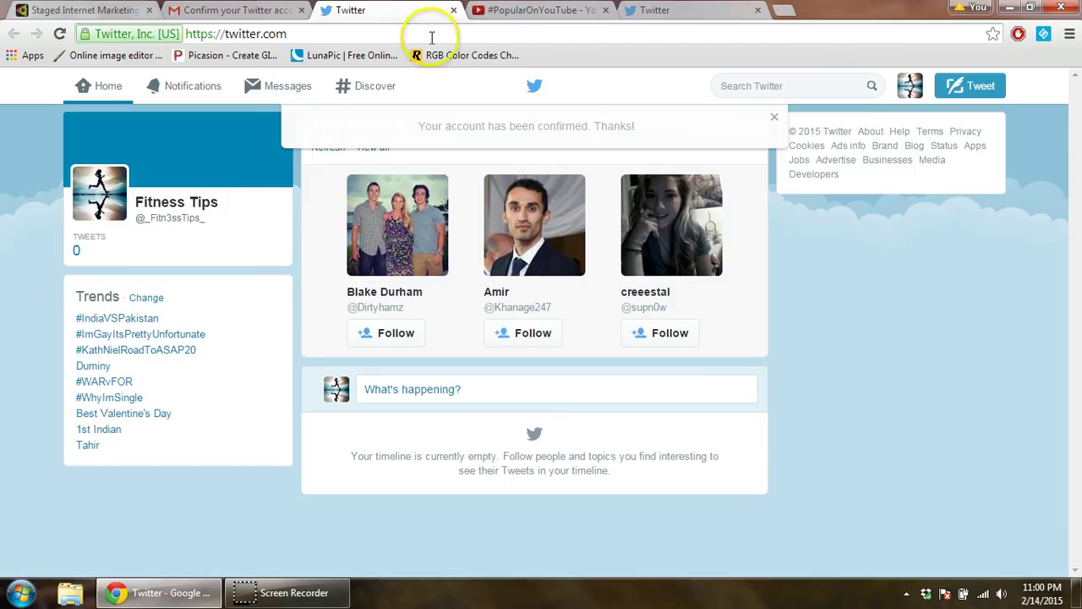
# Return to the Twitter home timeline and dismiss the account-confirmed banner
pyautogui.click(286, 10)
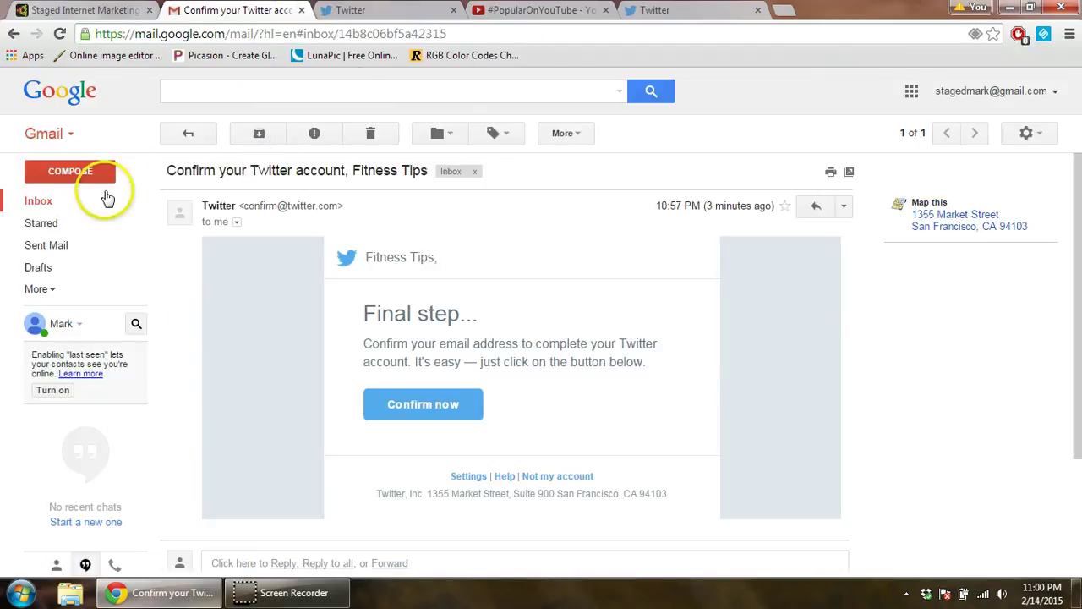
pyautogui.click(49, 203)
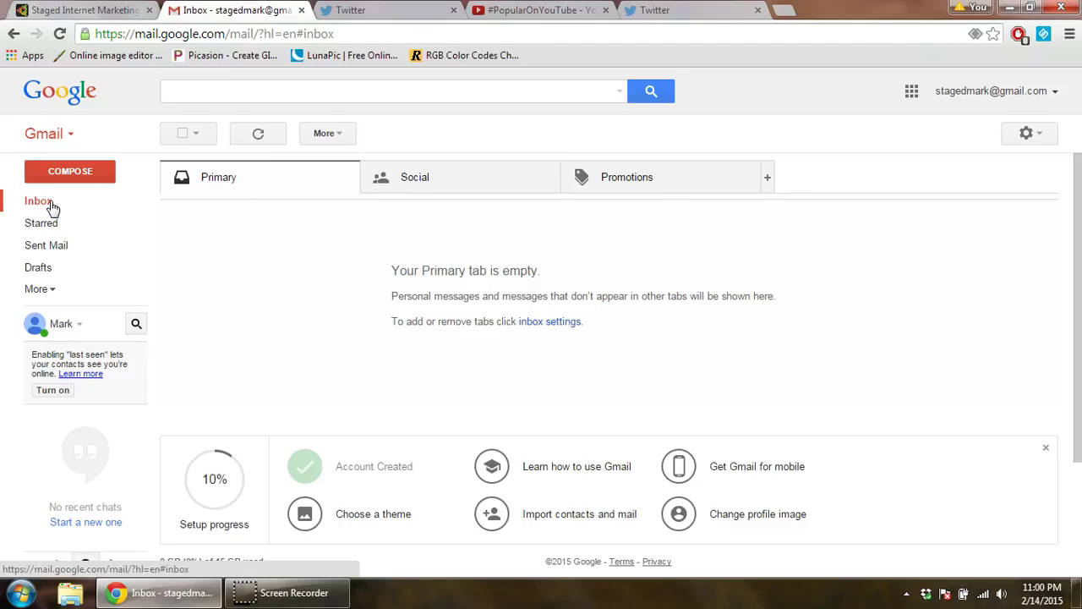
pyautogui.click(345, 10)
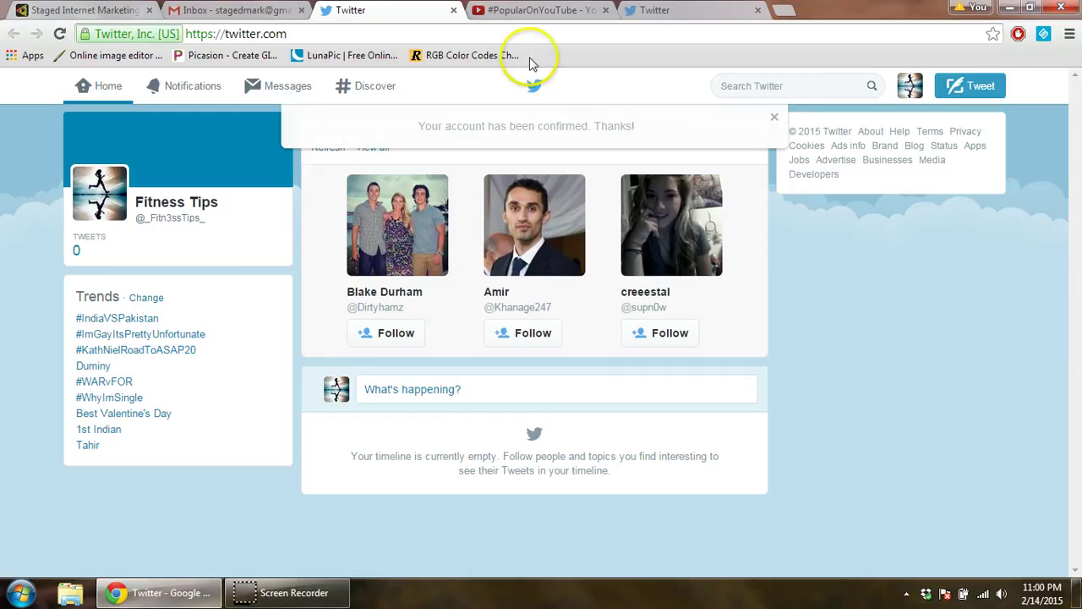
pyautogui.click(774, 117)
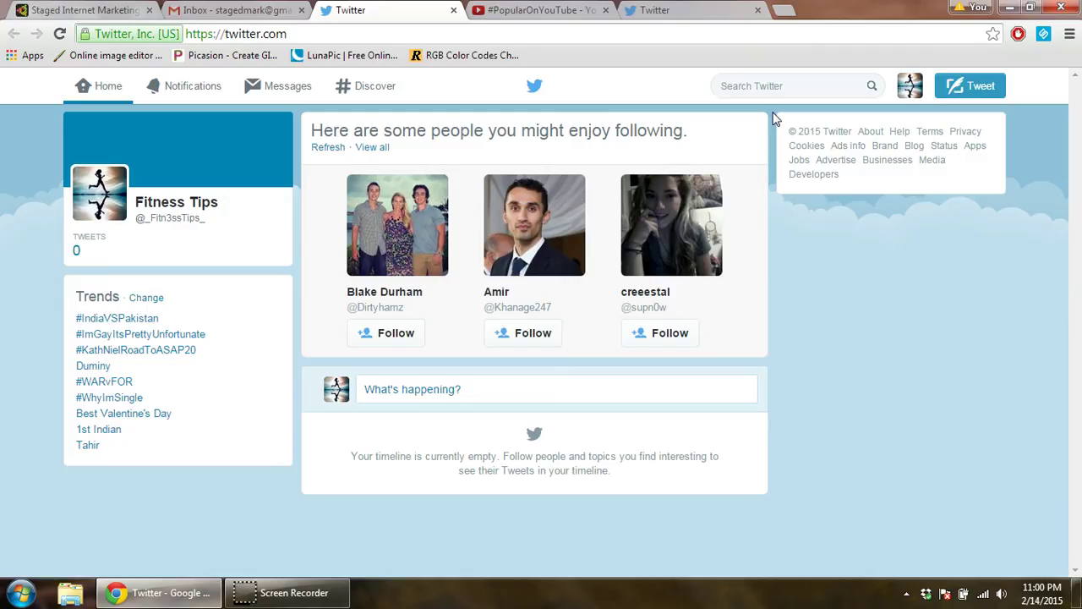
# From Edit profile, set the Fitness 1 push-up image as the header photo and apply its placement
pyautogui.click(910, 85)
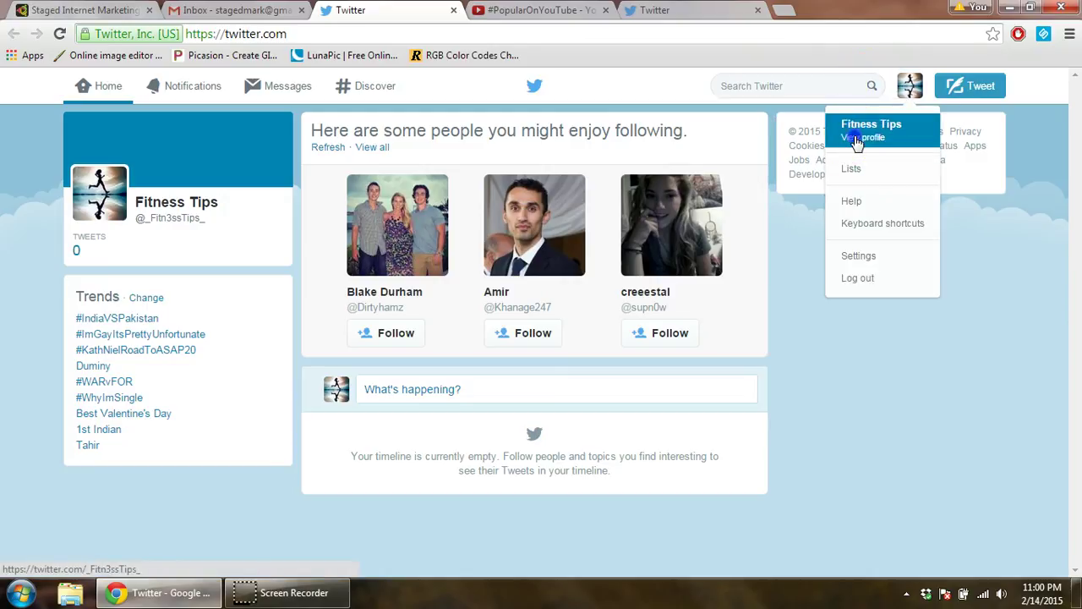
pyautogui.click(855, 140)
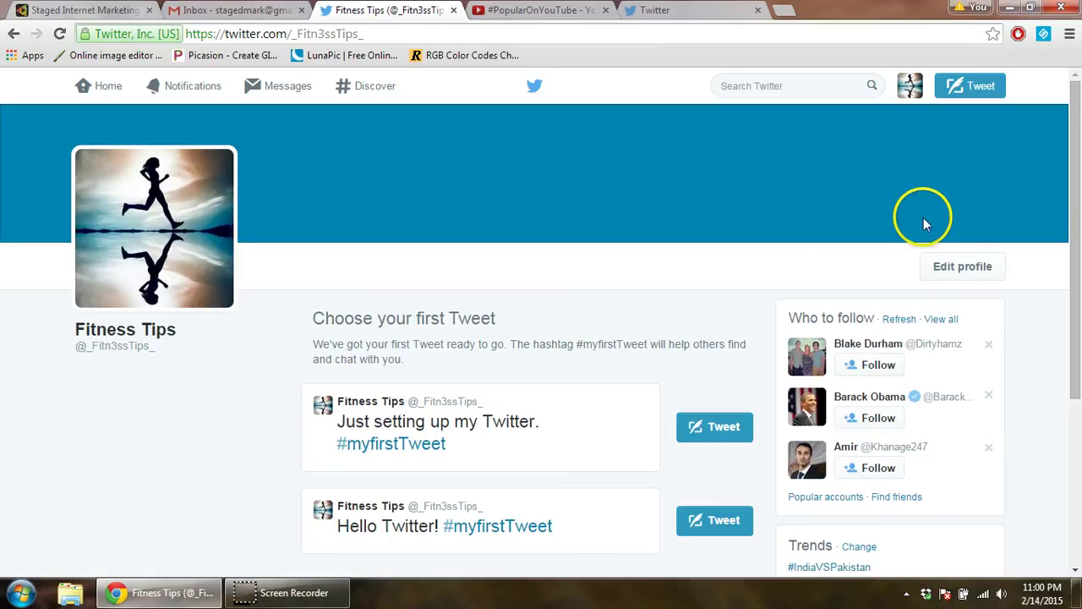
pyautogui.click(963, 266)
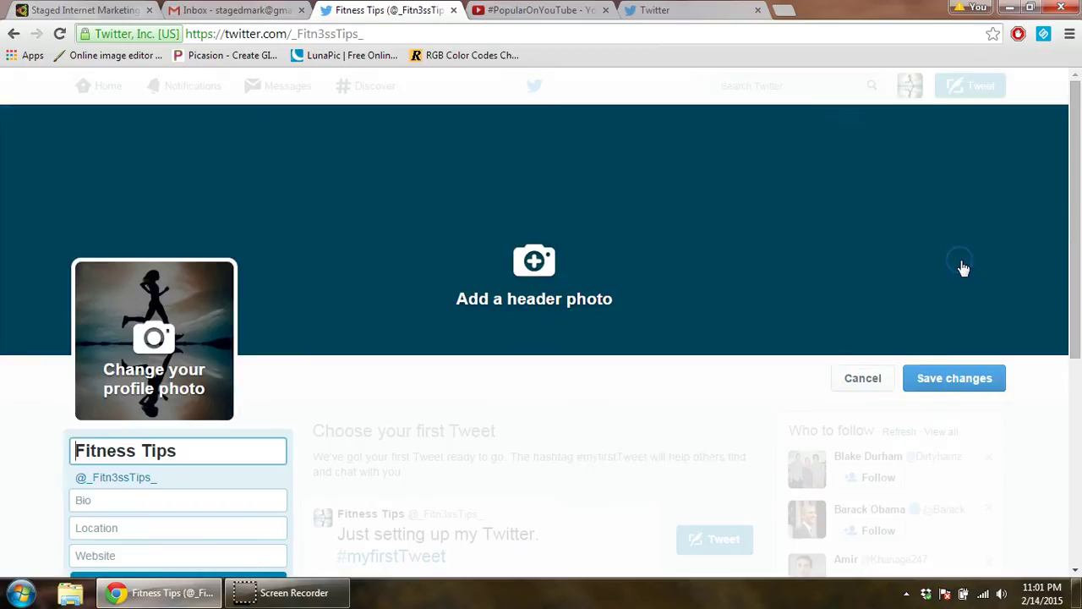
pyautogui.click(541, 267)
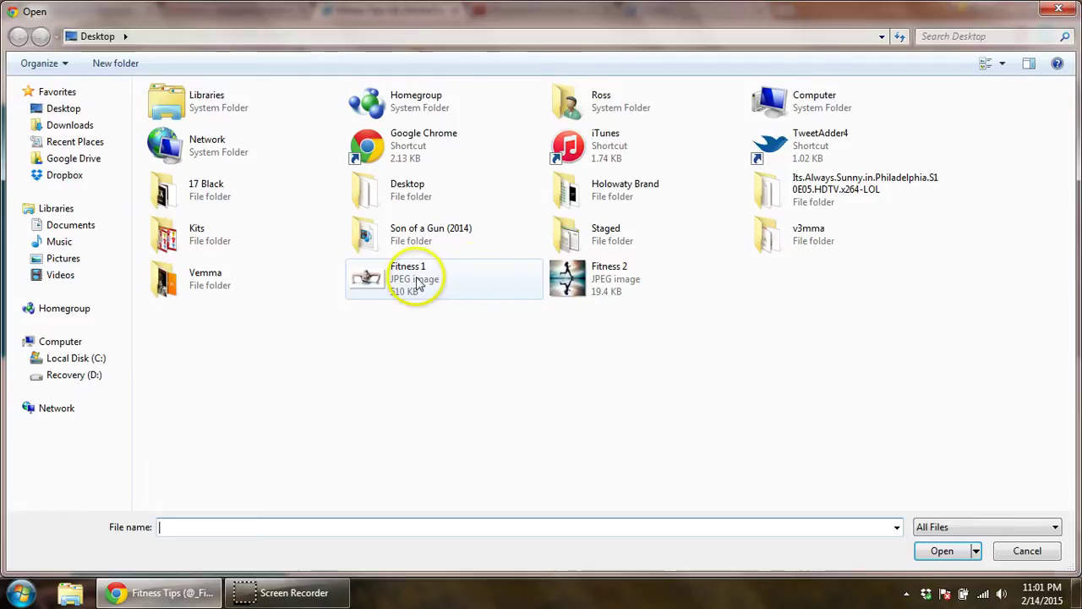
pyautogui.doubleClick(417, 283)
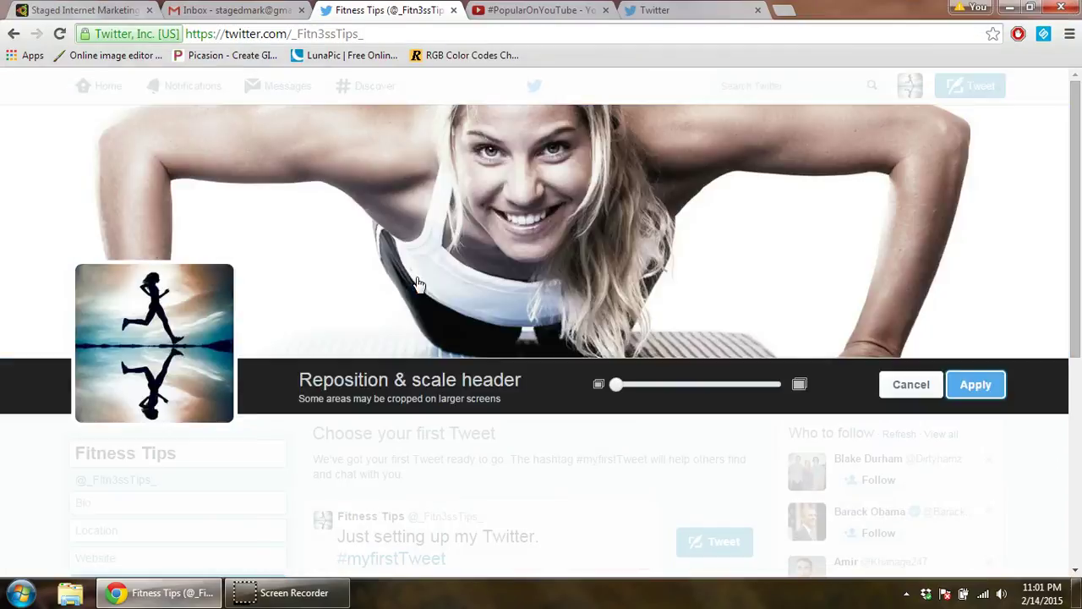
pyautogui.moveTo(417, 283); pyautogui.dragTo(555, 316)
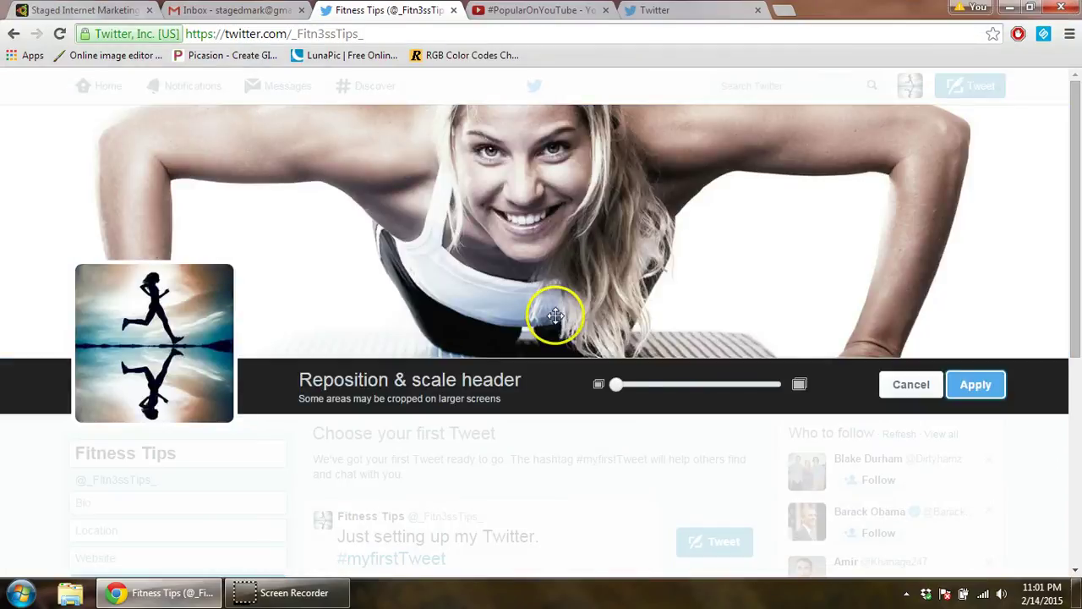
pyautogui.click(968, 387)
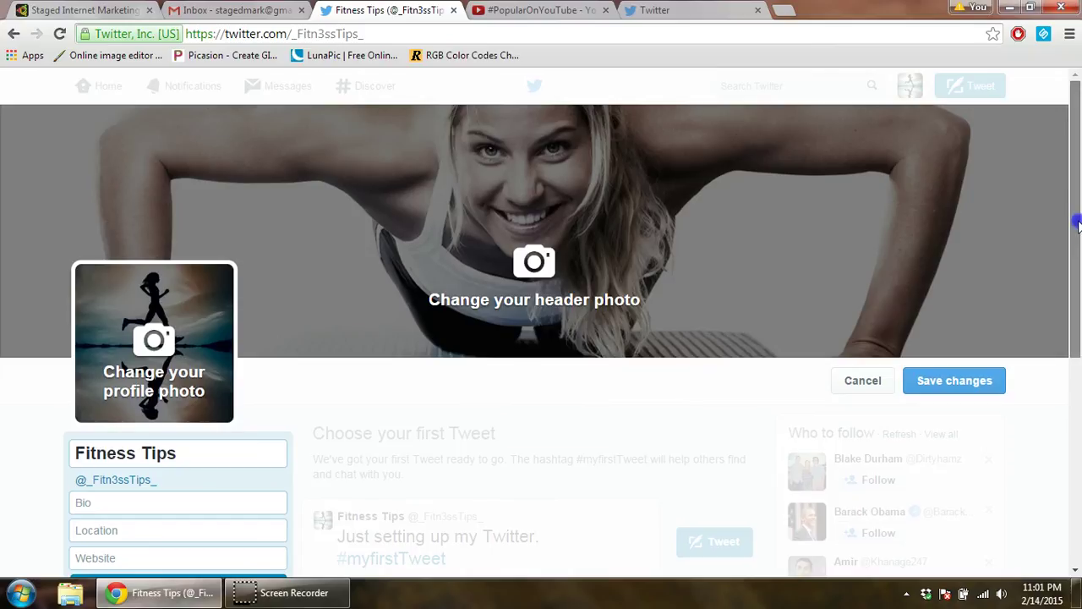
pyautogui.moveTo(1077, 221); pyautogui.dragTo(1077, 270)
pyautogui.click(181, 416)
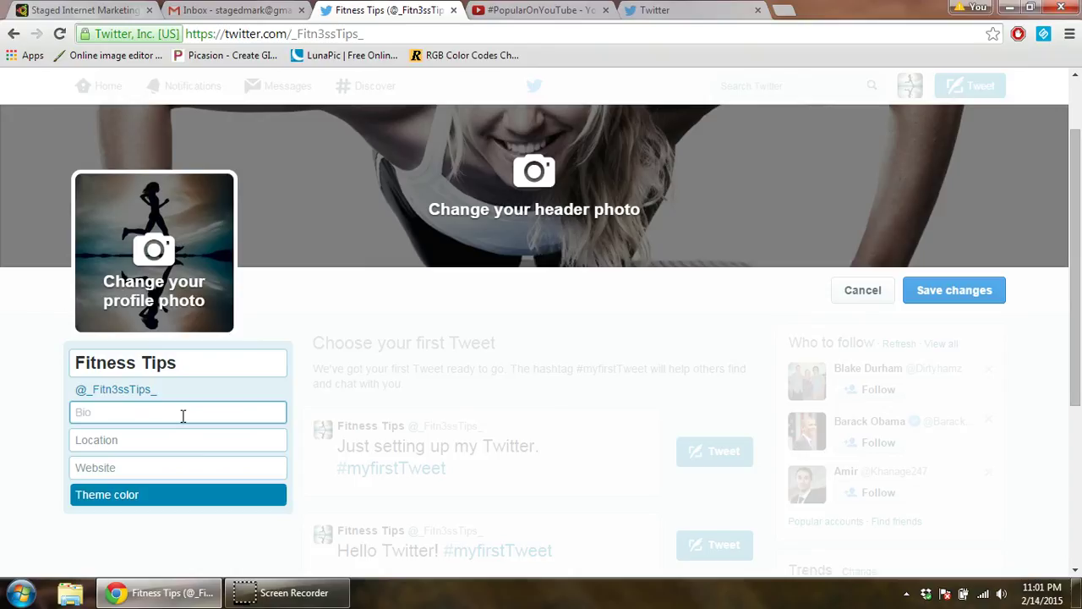
# Enter bio '#Fitness tips from a local #expert.' and location Las Vegas, then save the profile
pyautogui.write('Fitness tips')
pyautogui.press('Home')
pyautogui.write('#Fitness tips from a loc')
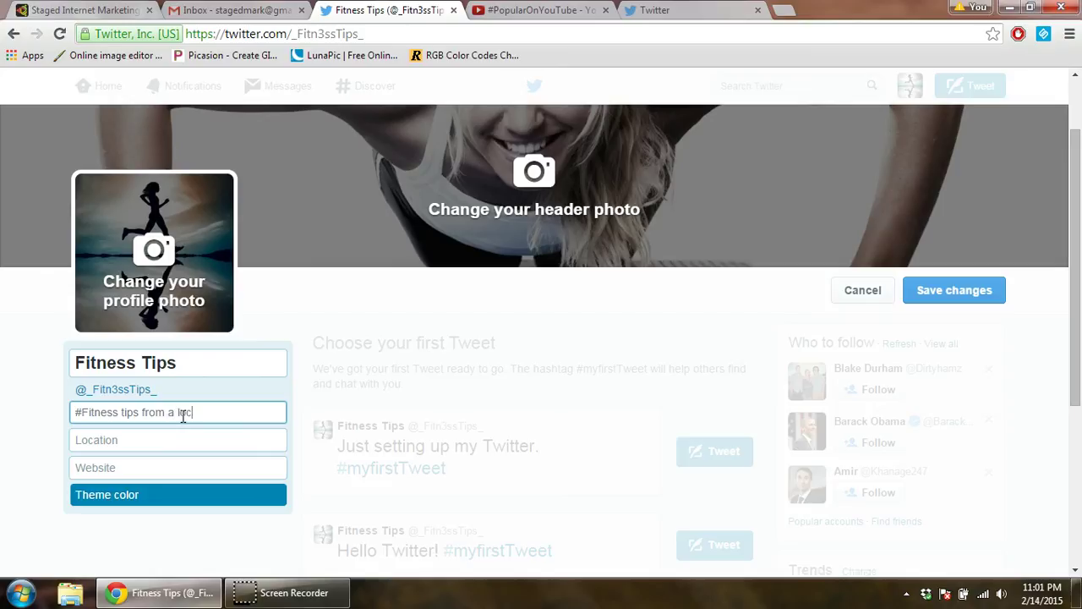
pyautogui.write('al #expert.')
pyautogui.click(154, 441)
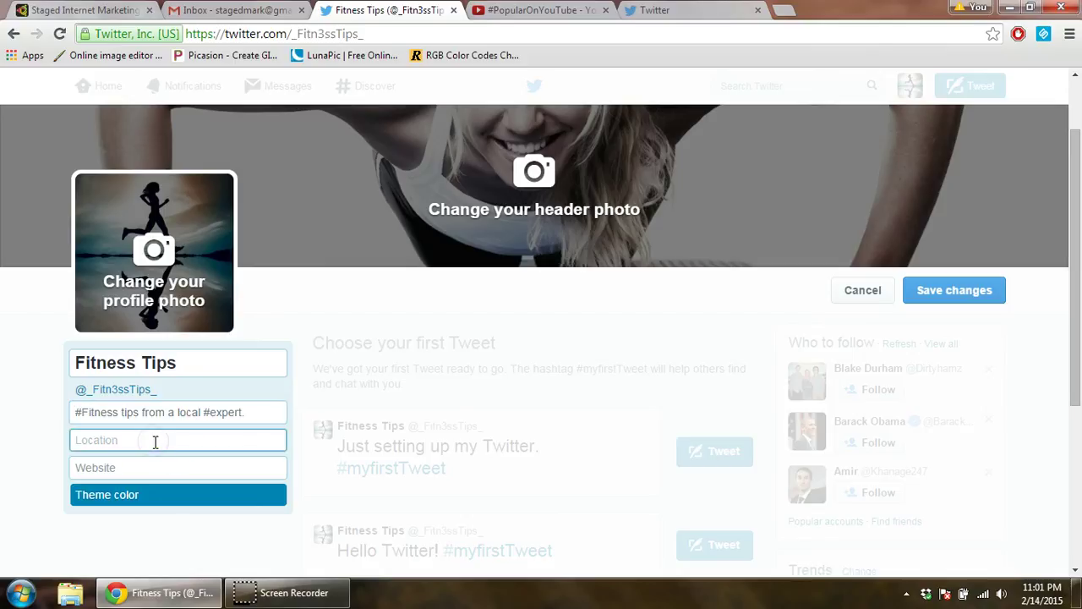
pyautogui.write('Las Vegas')
pyautogui.press('Tab')
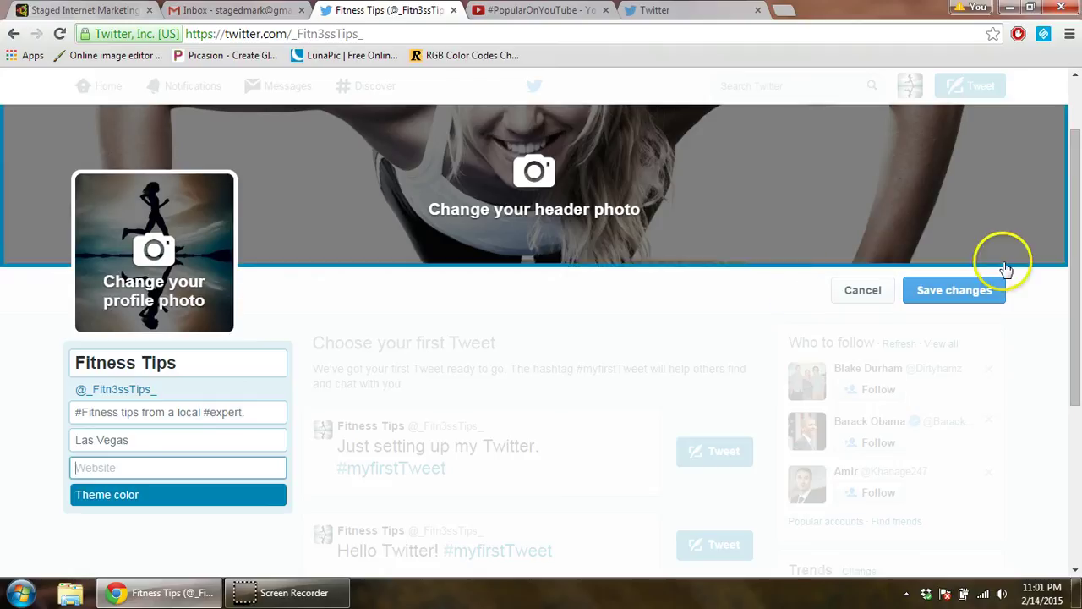
pyautogui.click(968, 290)
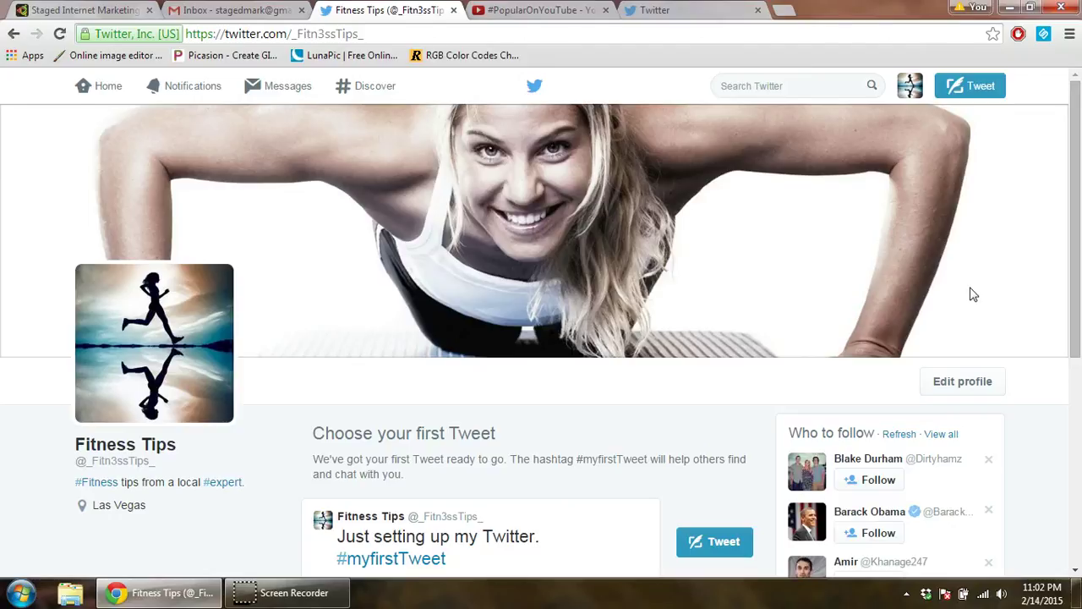
# Log in to Staged using the saved autofill username to open the Dashboard
pyautogui.click(85, 10)
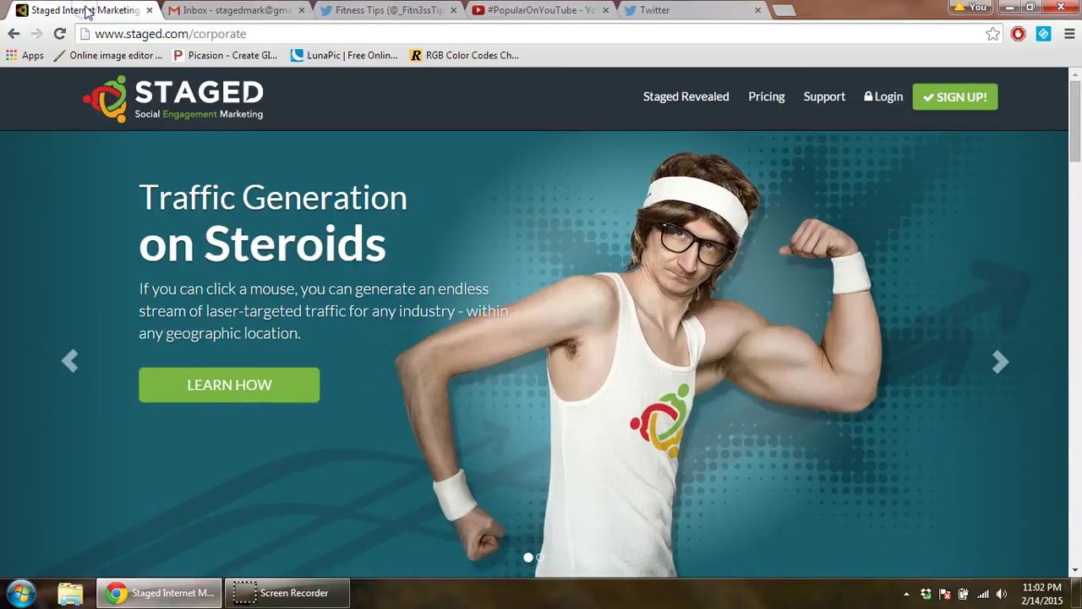
pyautogui.click(890, 99)
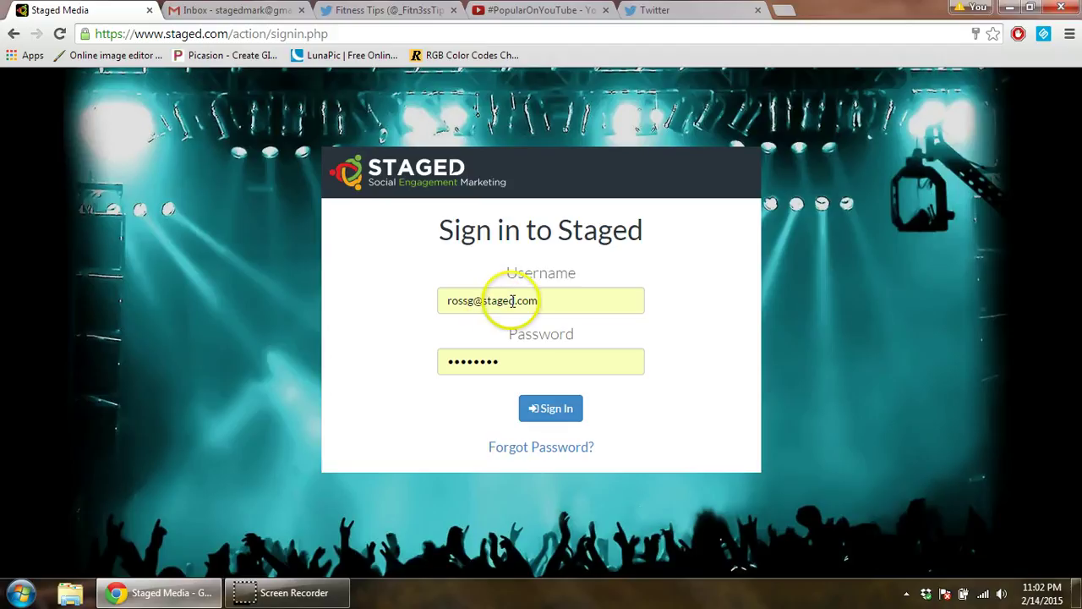
pyautogui.doubleClick(497, 301)
pyautogui.press('BackSpace')
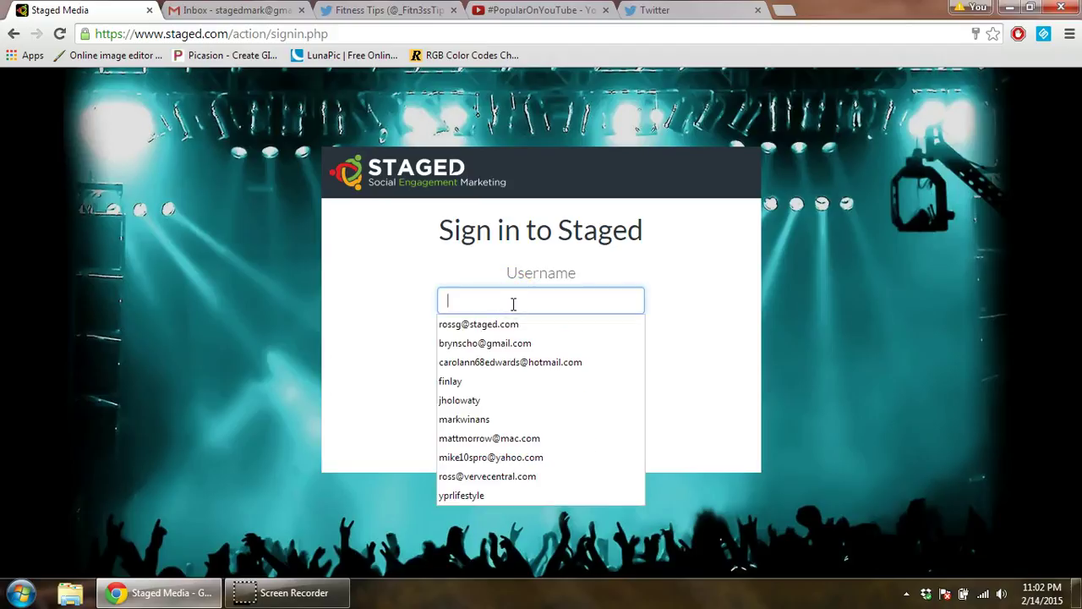
pyautogui.press('Down')
pyautogui.press('Return')
pyautogui.press('Return')
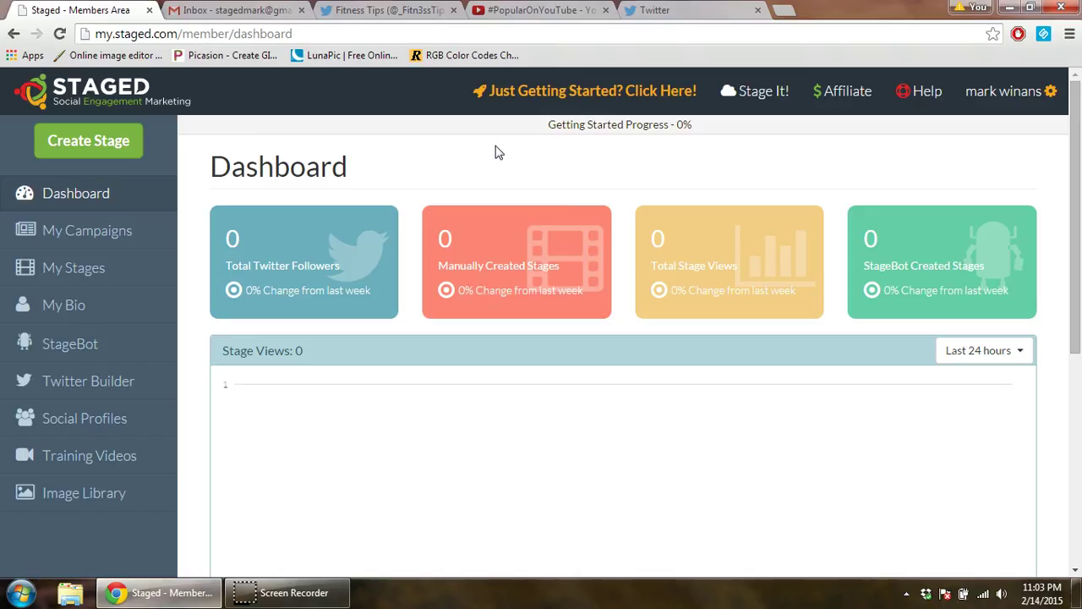
# On Social Profiles, add a new Twitter account and authorize the Staged Video Sharer app
pyautogui.click(61, 429)
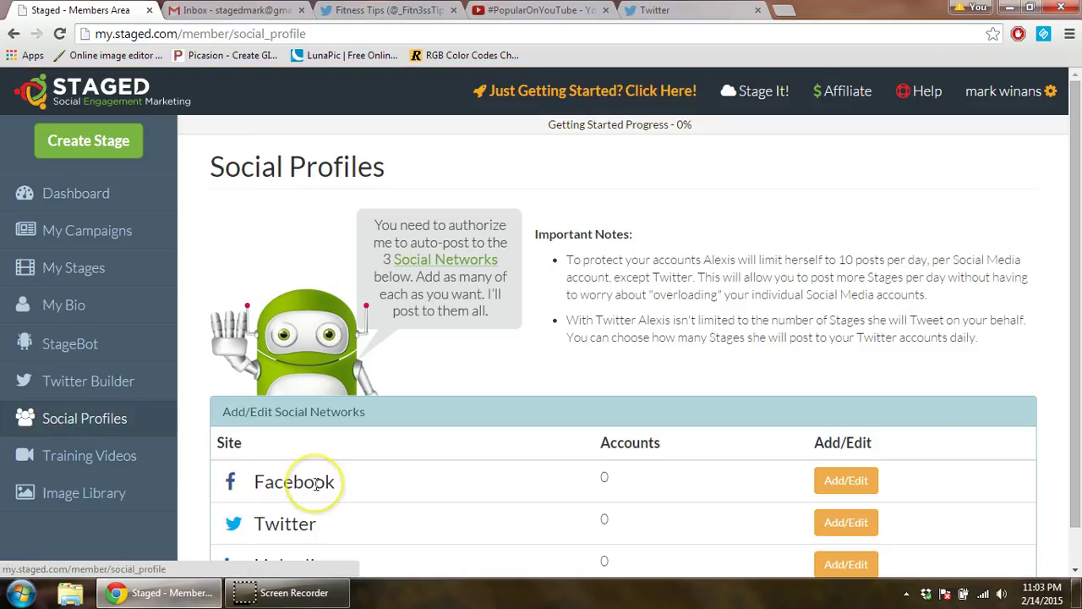
pyautogui.scroll(-1, 316, 483)
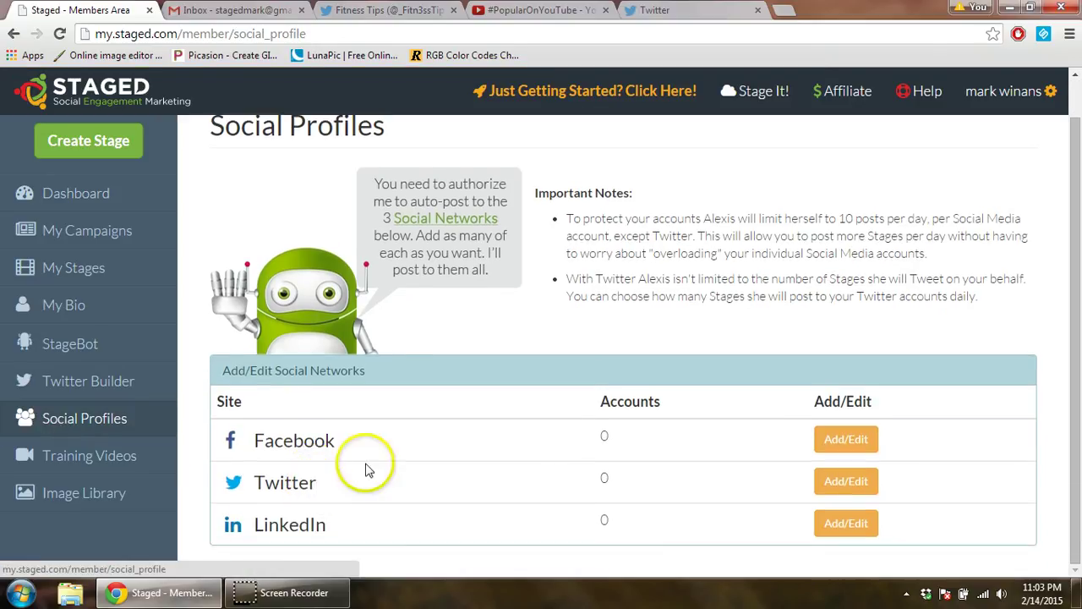
pyautogui.click(834, 489)
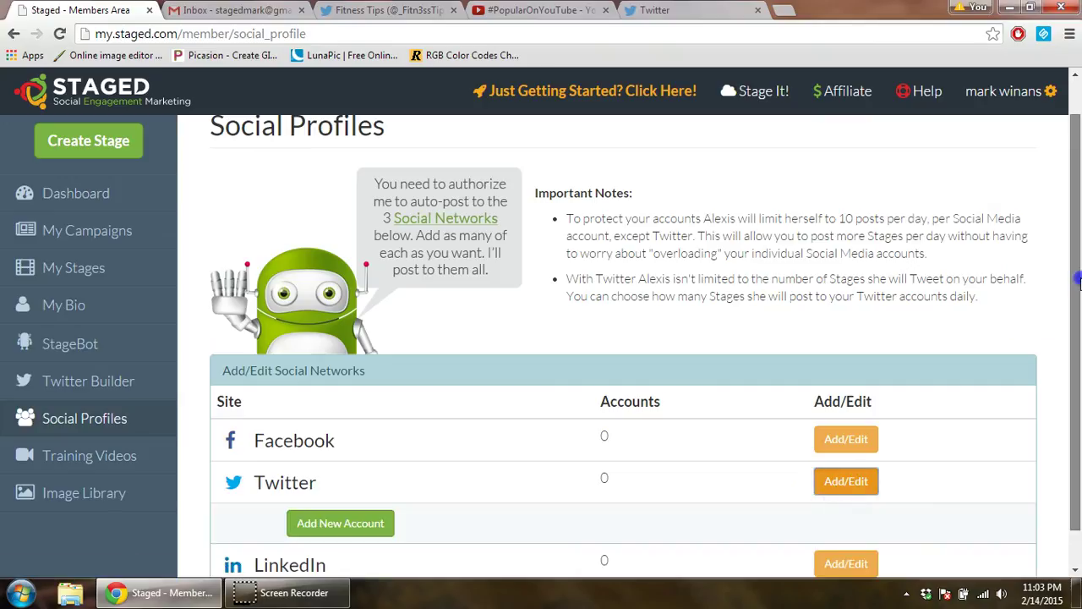
pyautogui.moveTo(1079, 283); pyautogui.dragTo(1080, 399)
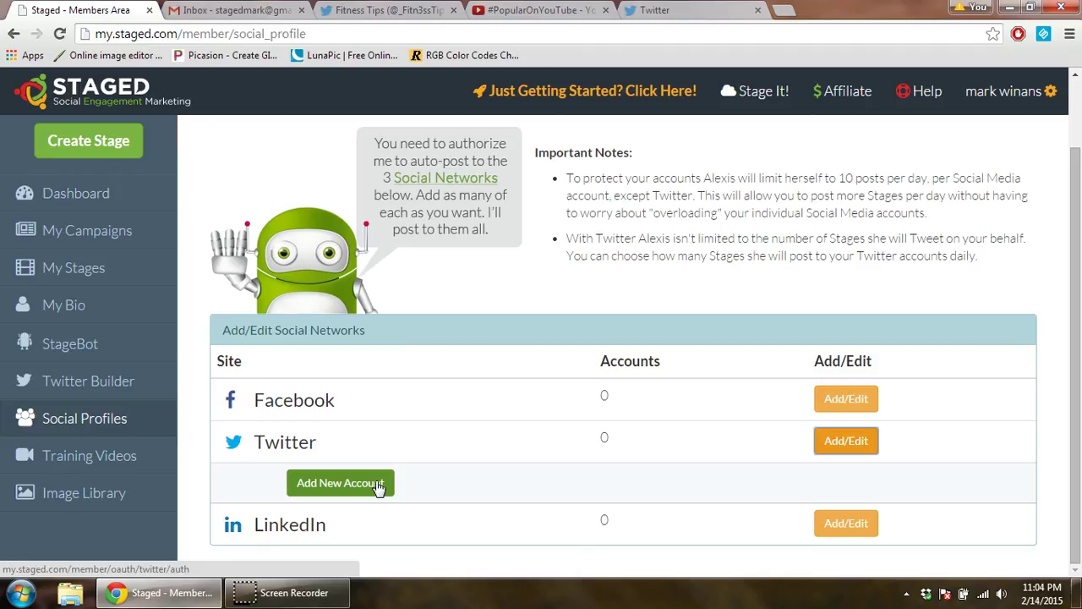
pyautogui.click(378, 488)
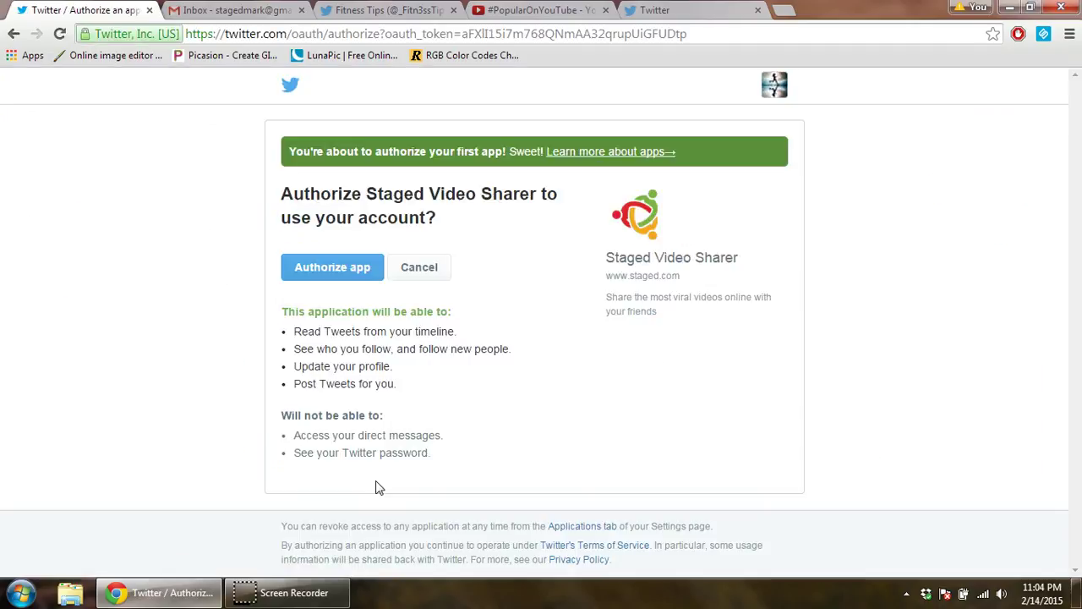
pyautogui.click(328, 270)
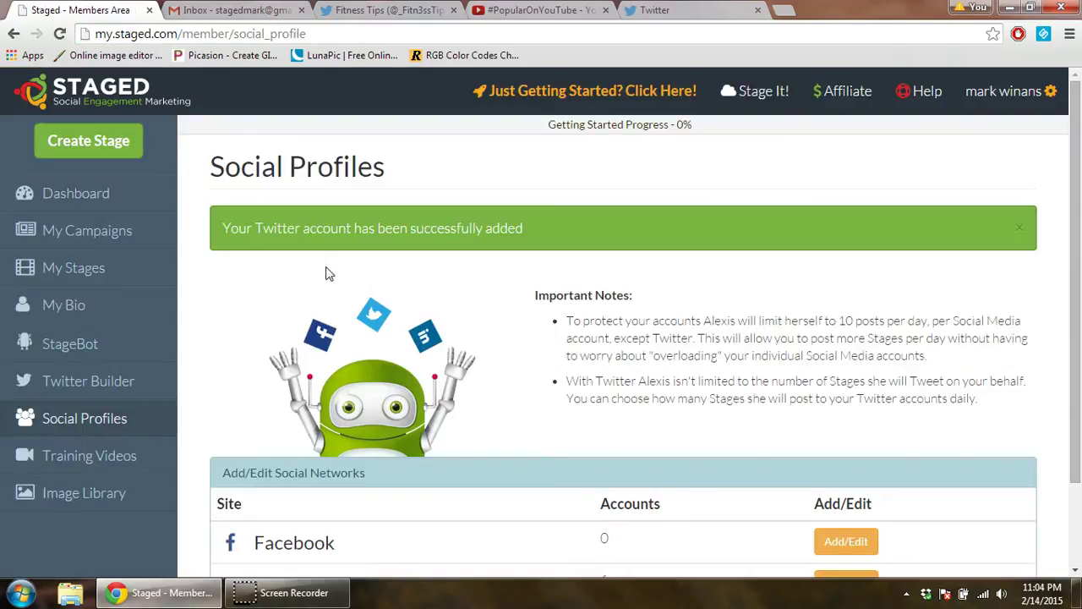
# Expand the connected Twitter account's row and open its Daily Bot Limit dropdown
pyautogui.scroll(-2, 329, 273)
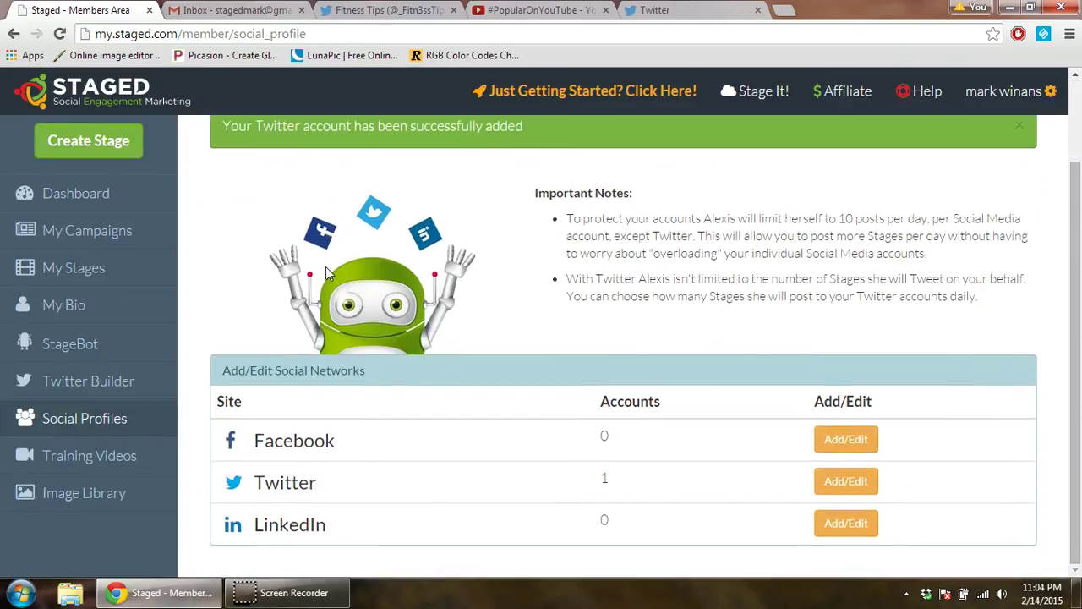
pyautogui.click(826, 537)
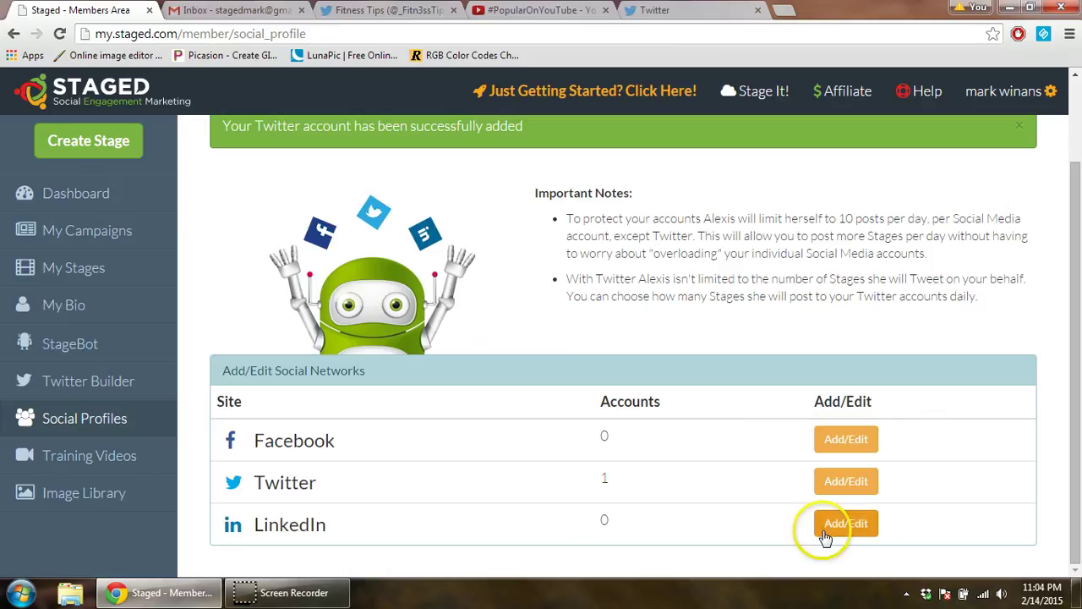
pyautogui.click(840, 489)
pyautogui.scroll(-2, 839, 489)
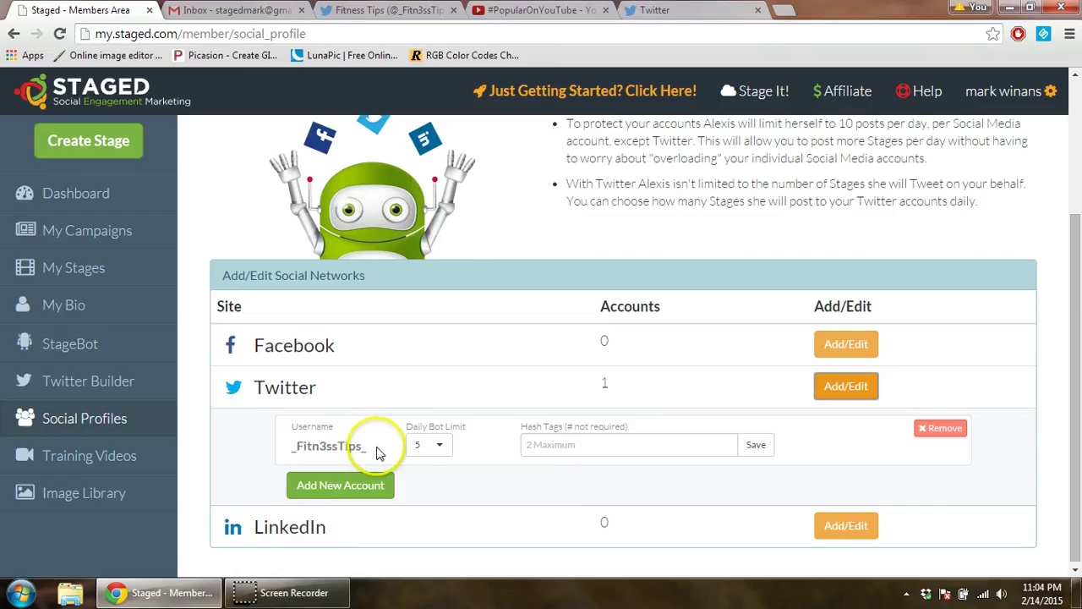
pyautogui.click(430, 446)
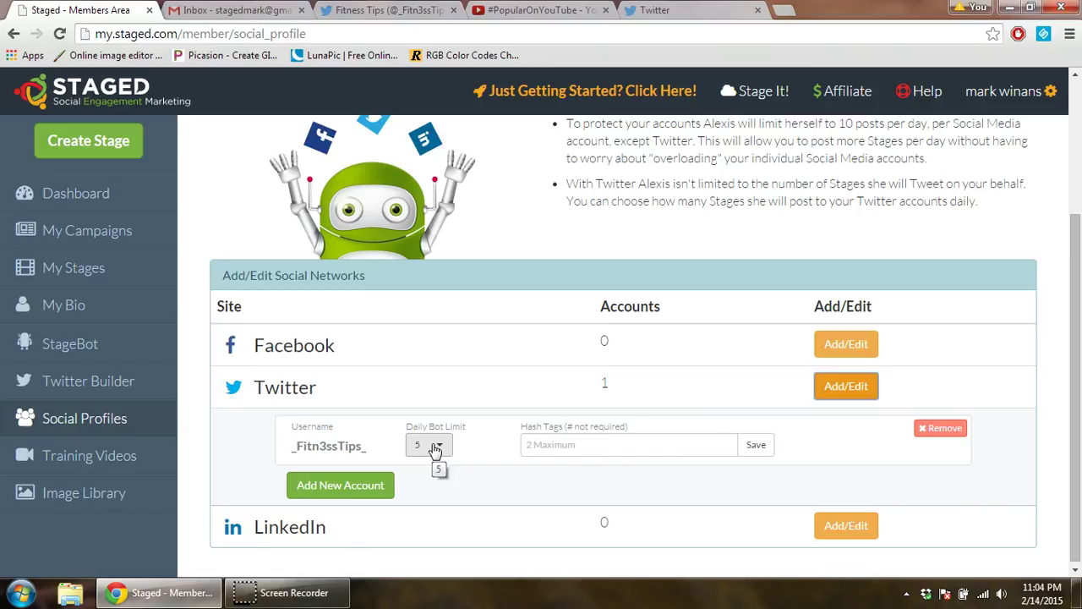
# Set the Twitter account's daily bot limit to 10
pyautogui.click(435, 449)
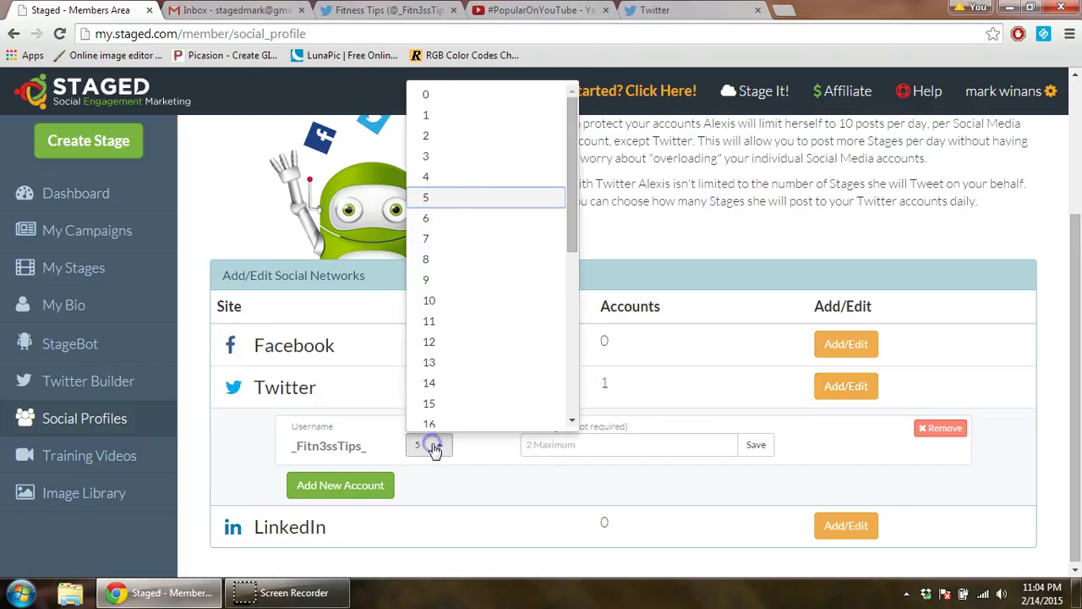
pyautogui.click(442, 302)
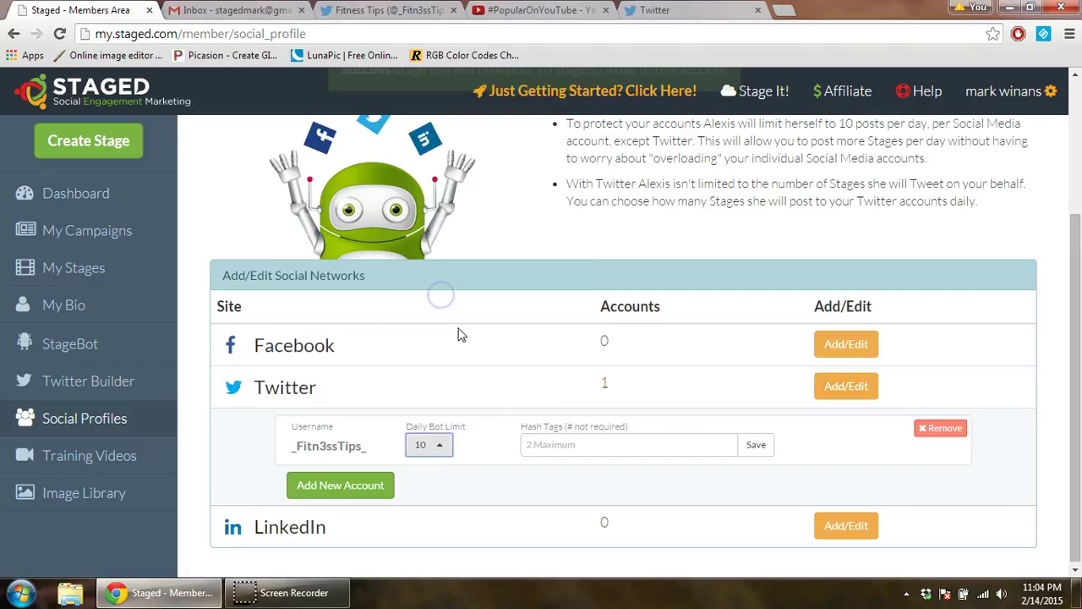
pyautogui.click(549, 446)
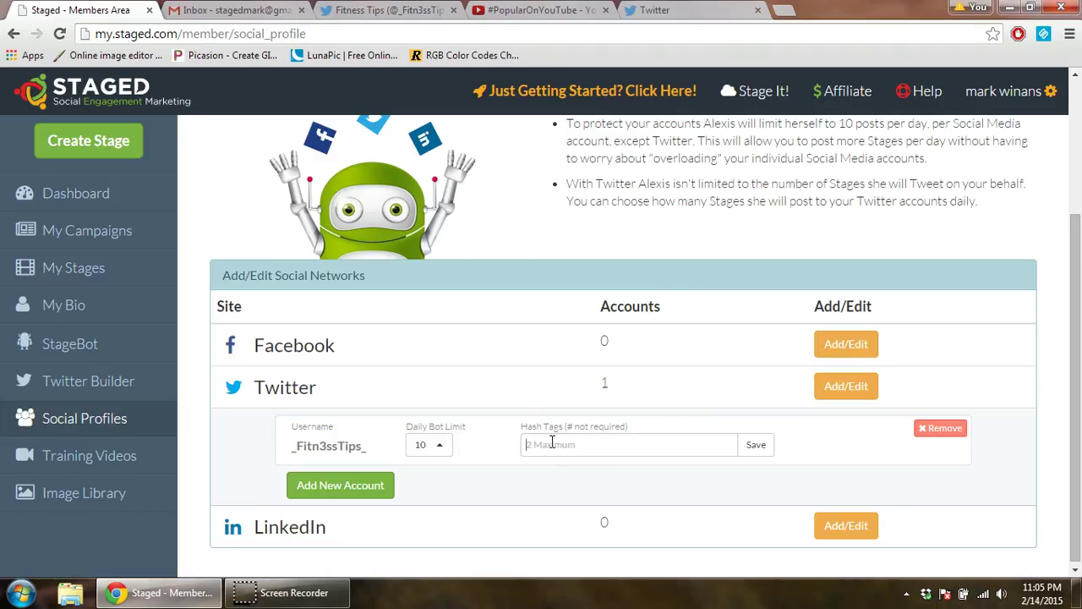
# Add the hashtags fitness and health, then save the account settings
pyautogui.click(552, 443)
pyautogui.write('fitness')
pyautogui.press('Return')
pyautogui.write('health')
pyautogui.press('Return')
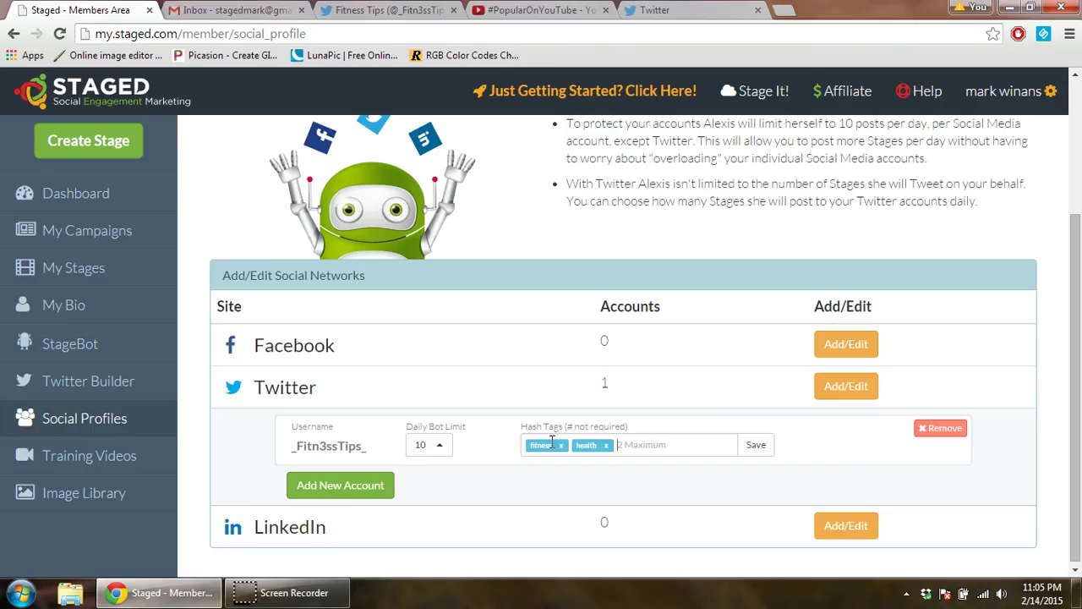
pyautogui.click(753, 448)
pyautogui.click(752, 454)
# Open My Campaigns to view the empty Campaign Center with 0 campaigns
pyautogui.click(100, 232)
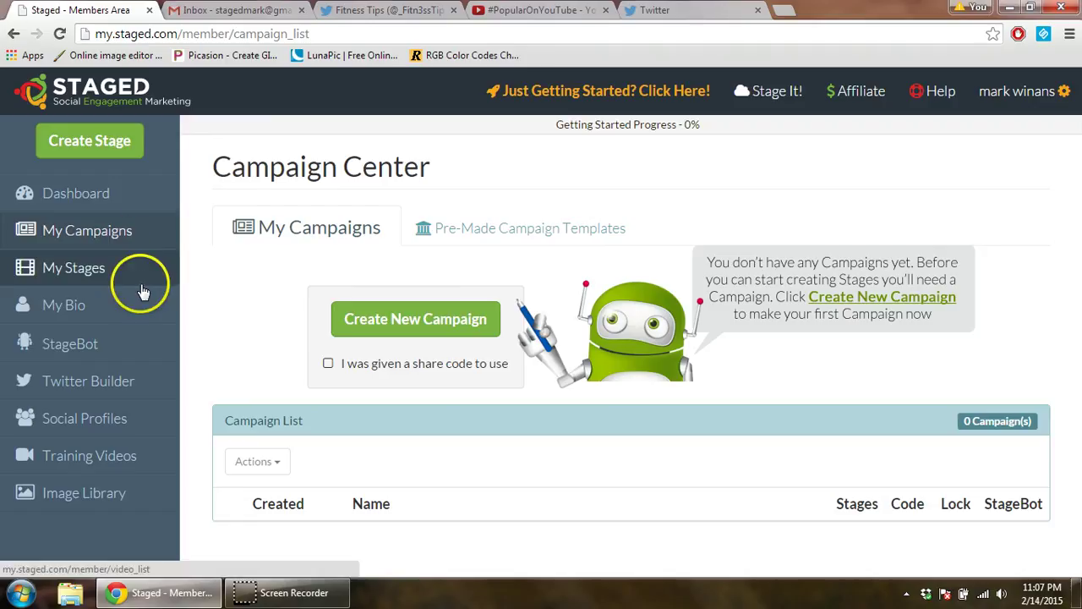
# Create a campaign named 'Marks Vemma' using the provided share code
pyautogui.click(330, 368)
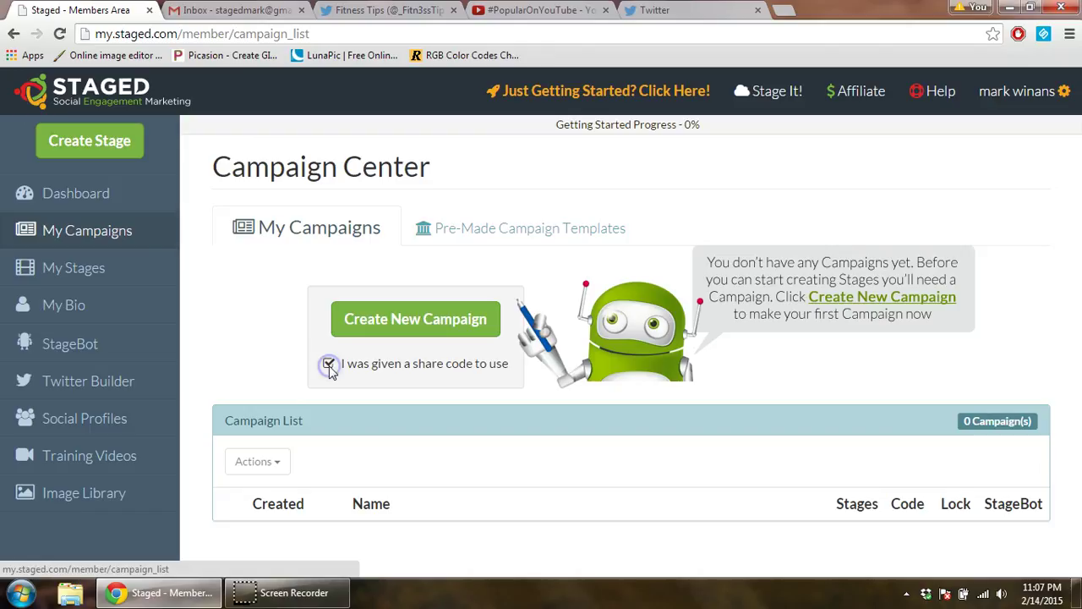
pyautogui.click(379, 329)
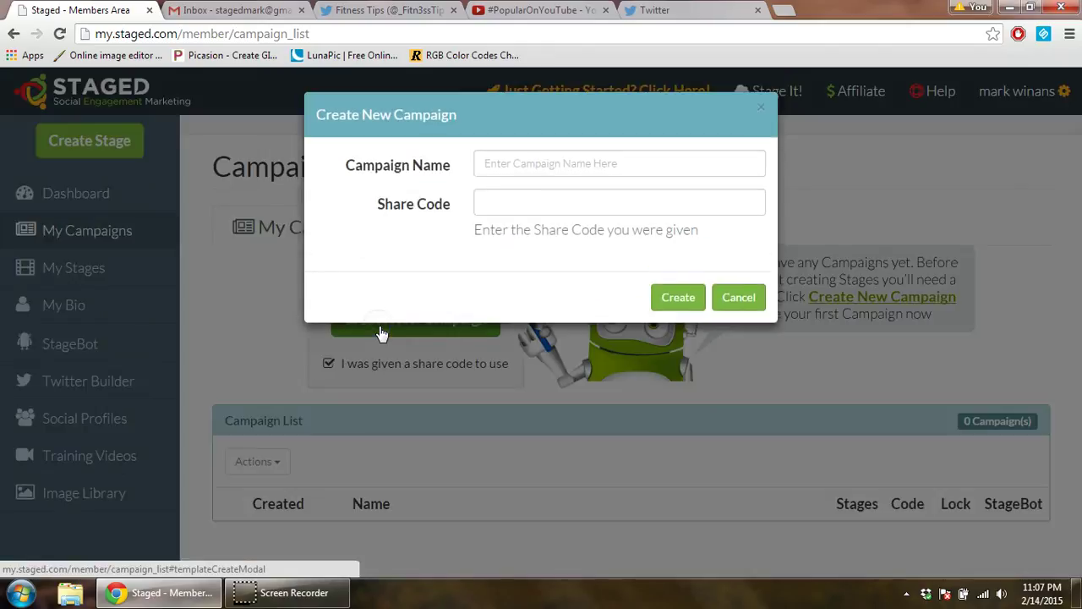
pyautogui.click(509, 166)
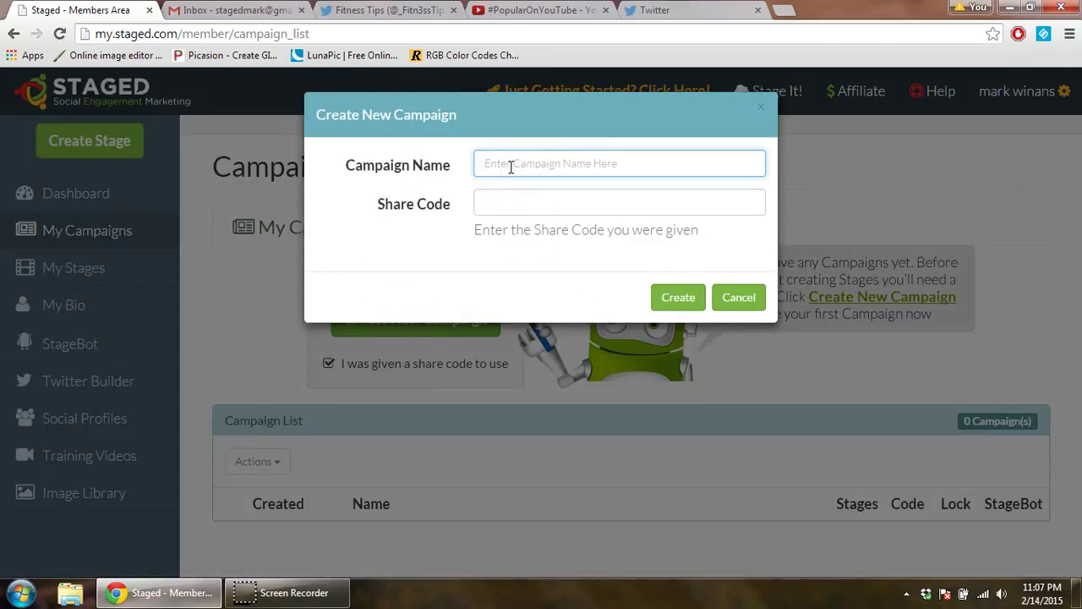
pyautogui.write('Marks Vemma')
pyautogui.press('Tab')
pyautogui.write('1')
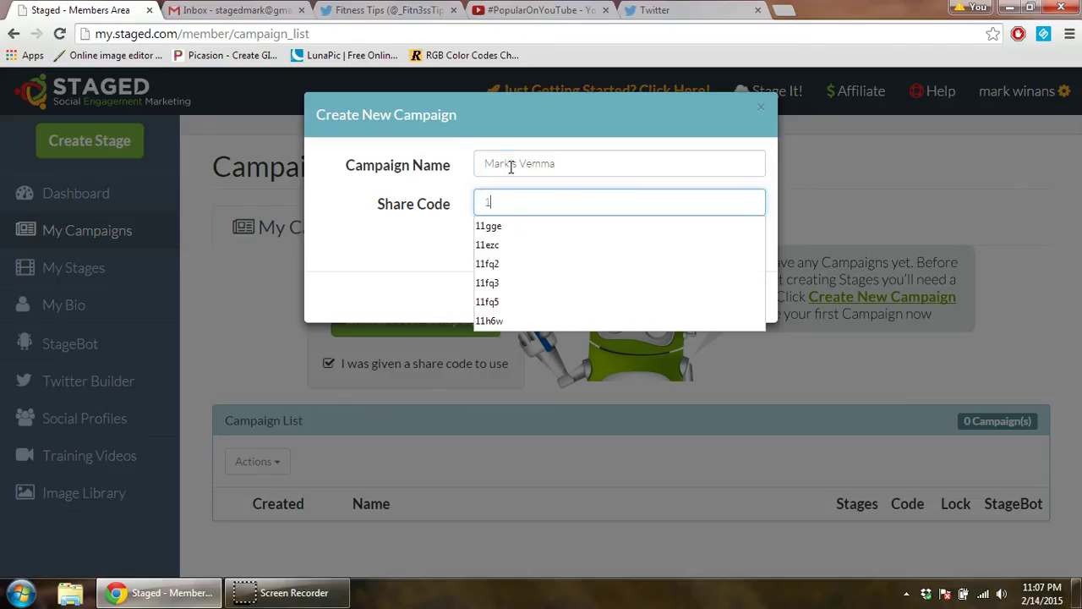
pyautogui.write('1hkp')
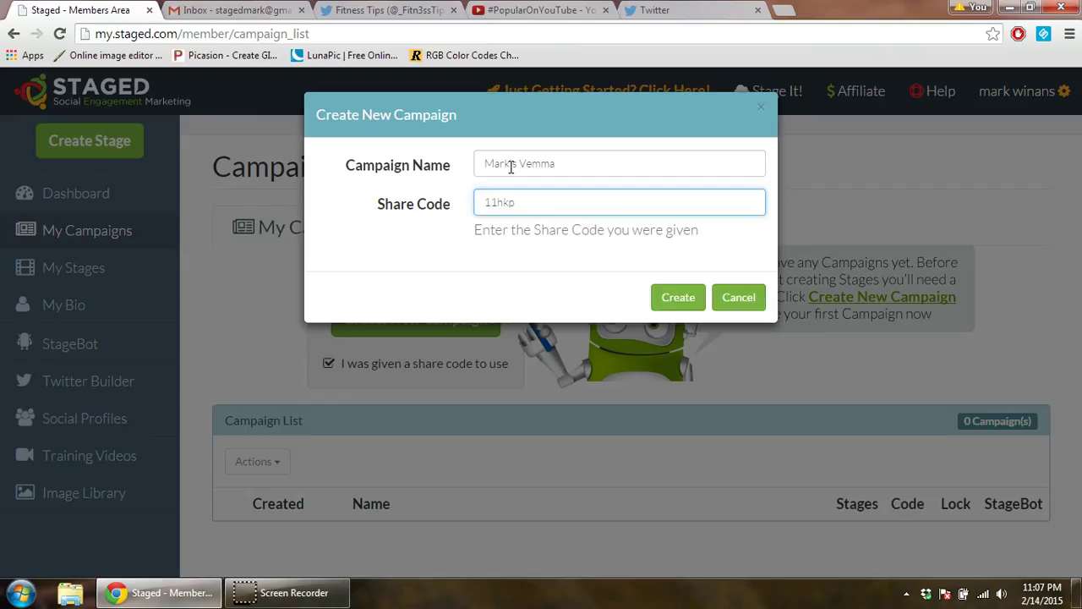
pyautogui.click(678, 298)
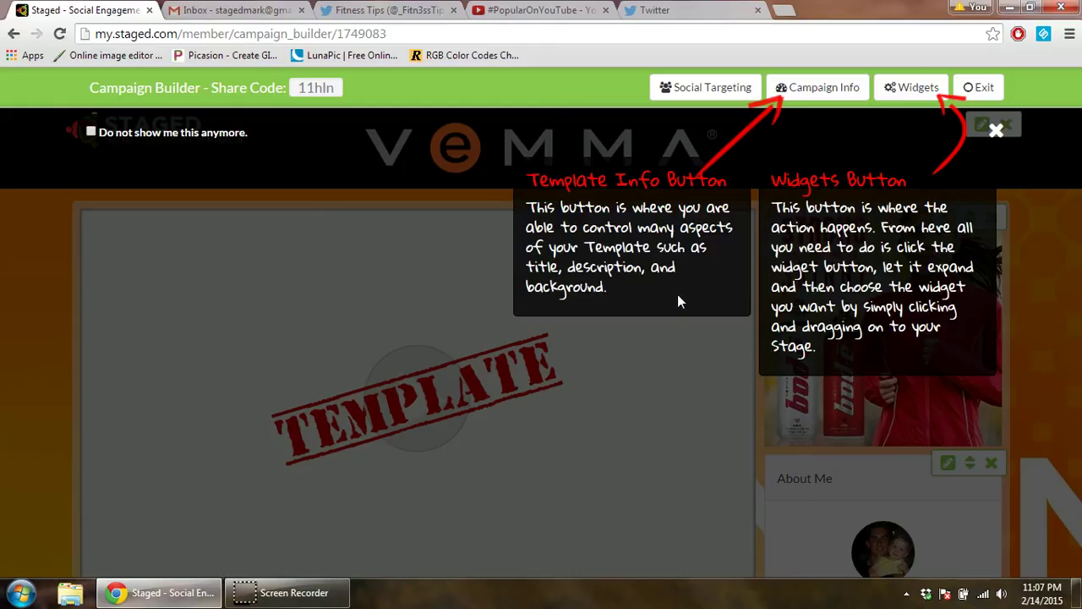
# Close the builder tutorial and bring up the Social Targeting settings
pyautogui.click(92, 132)
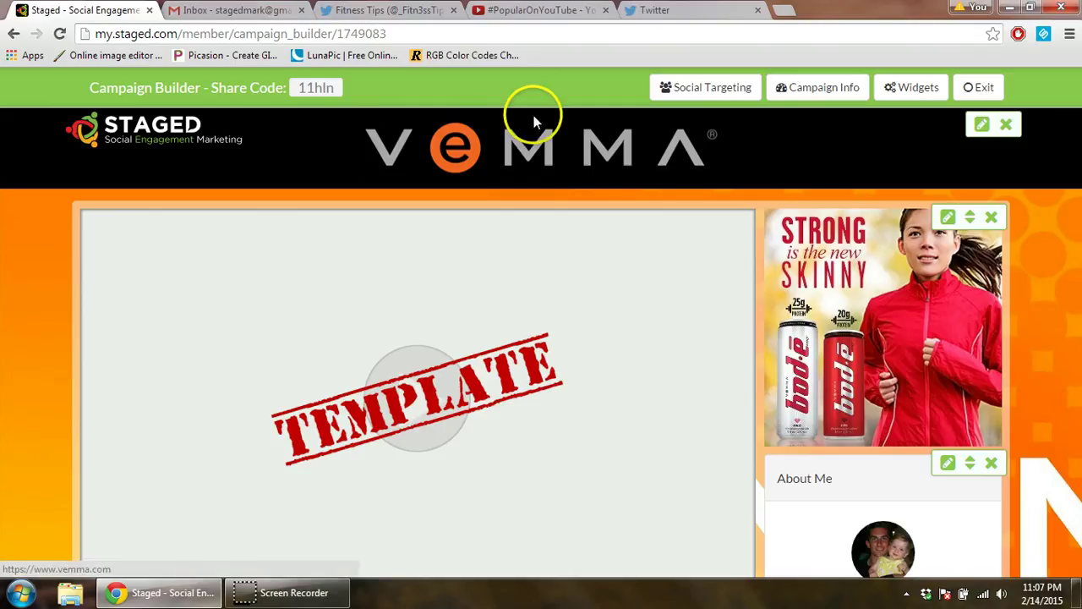
pyautogui.click(712, 95)
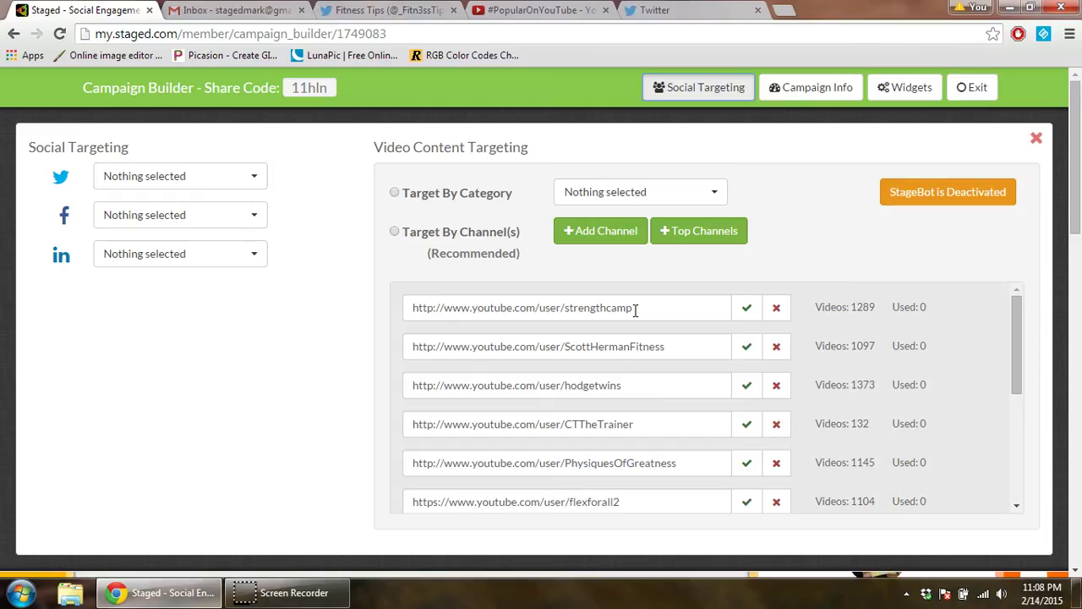
# Set video content targeting to use the listed fitness channels
pyautogui.click(630, 348)
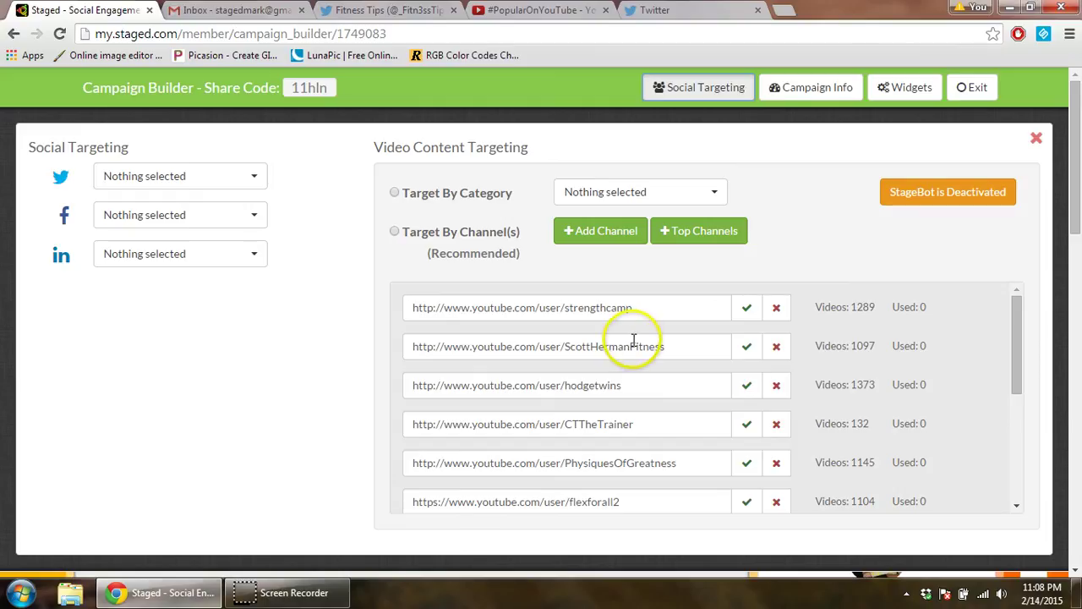
pyautogui.click(605, 382)
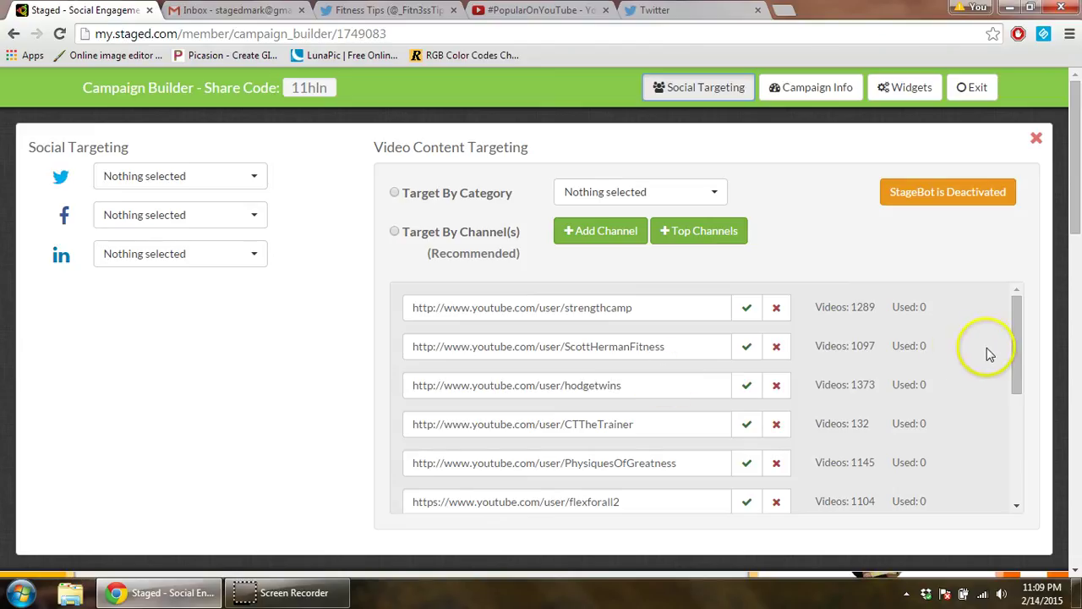
pyautogui.click(1015, 355)
pyautogui.moveTo(1016, 355); pyautogui.dragTo(1007, 465)
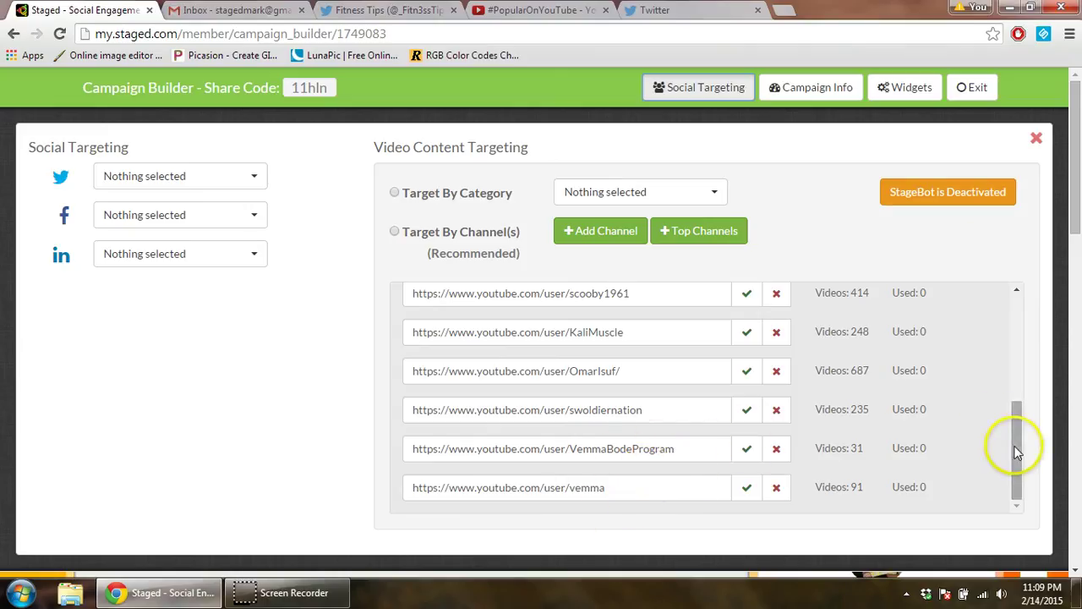
pyautogui.moveTo(1016, 445); pyautogui.dragTo(1029, 348)
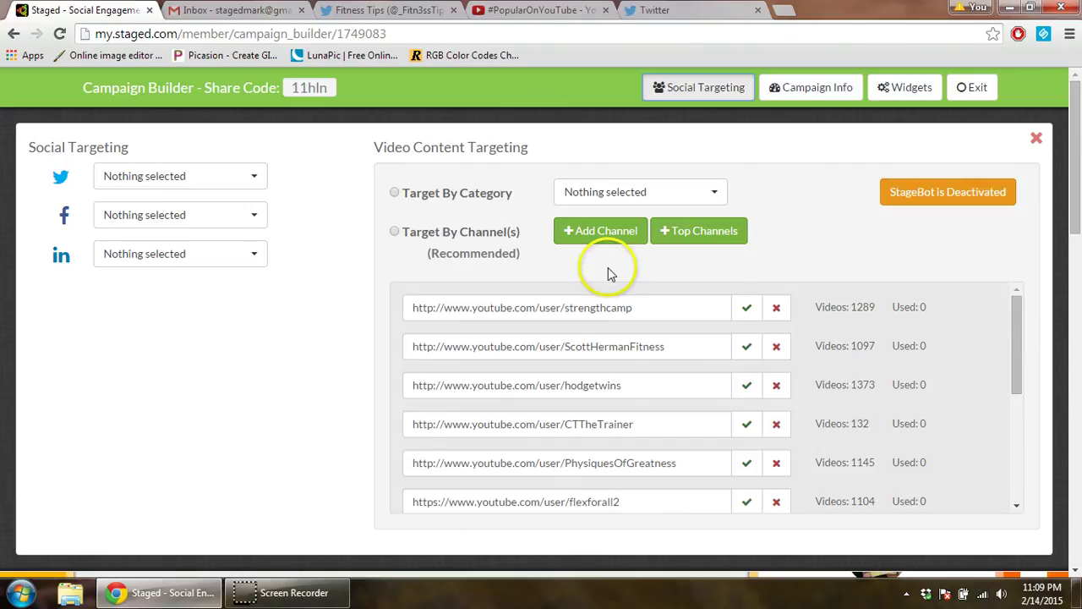
pyautogui.click(395, 233)
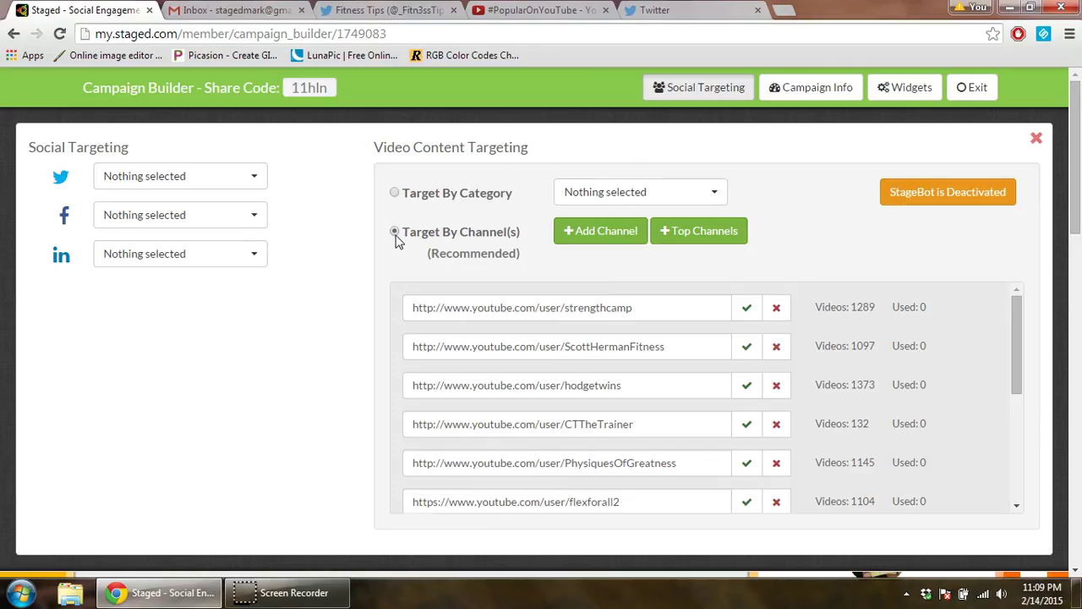
# Choose the fitness tips Twitter account for posting and close the targeting panel
pyautogui.click(166, 177)
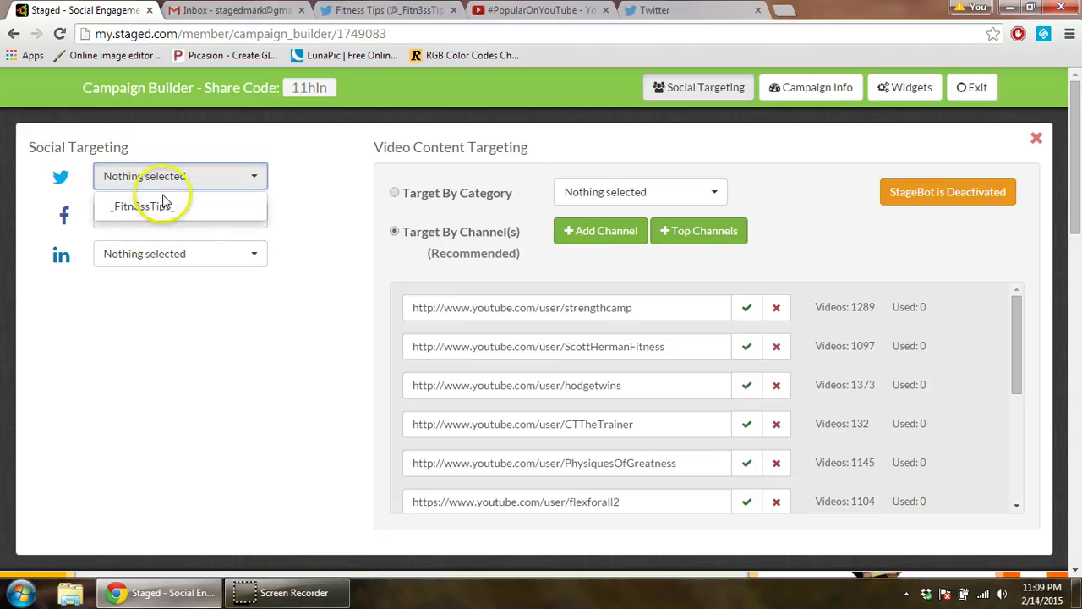
pyautogui.click(172, 207)
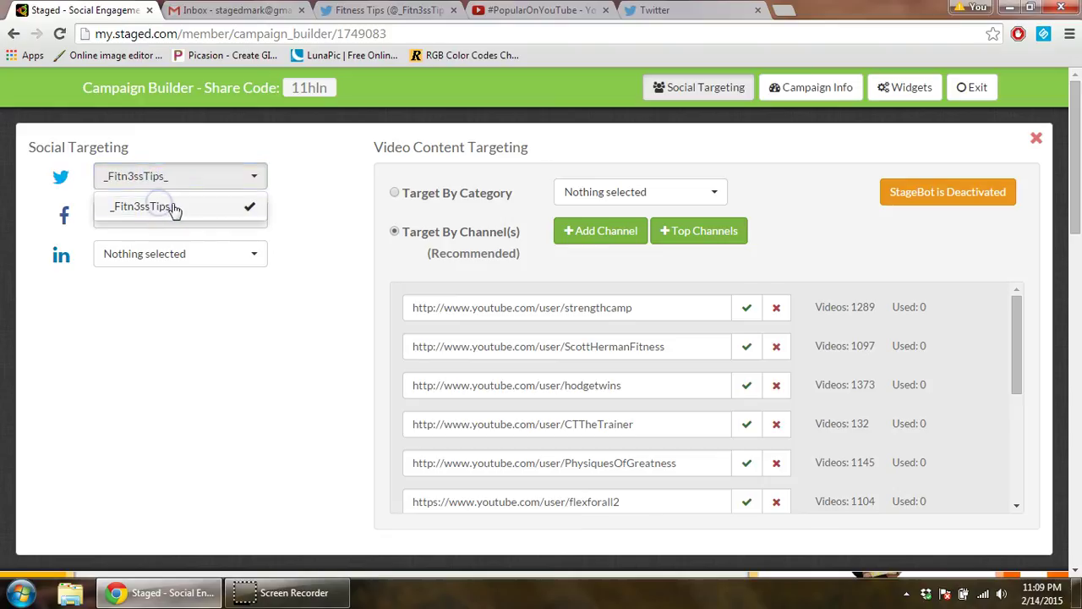
pyautogui.click(314, 215)
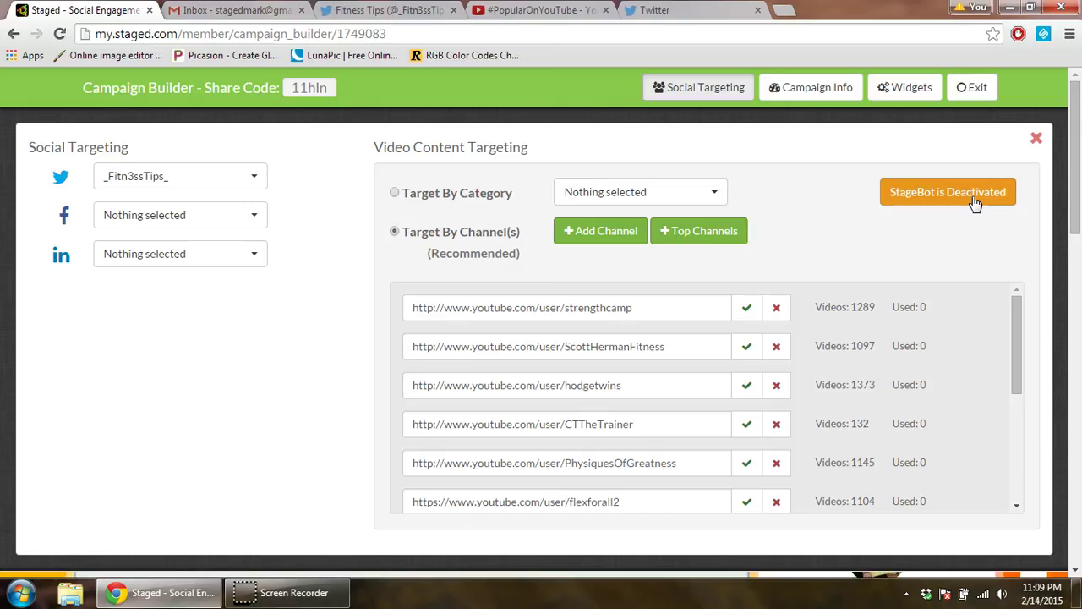
pyautogui.click(1037, 140)
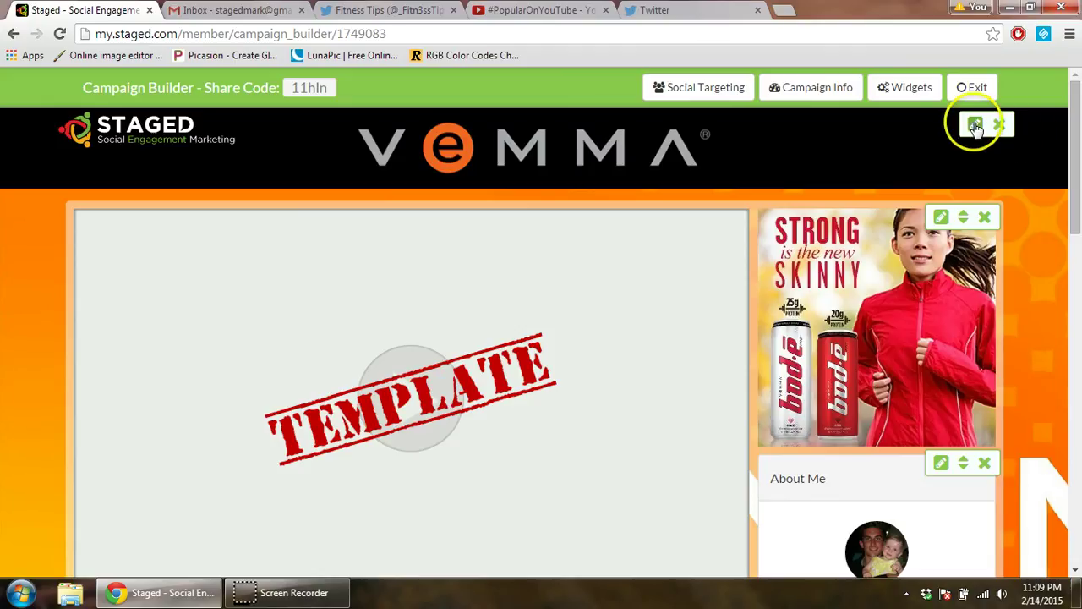
pyautogui.click(975, 125)
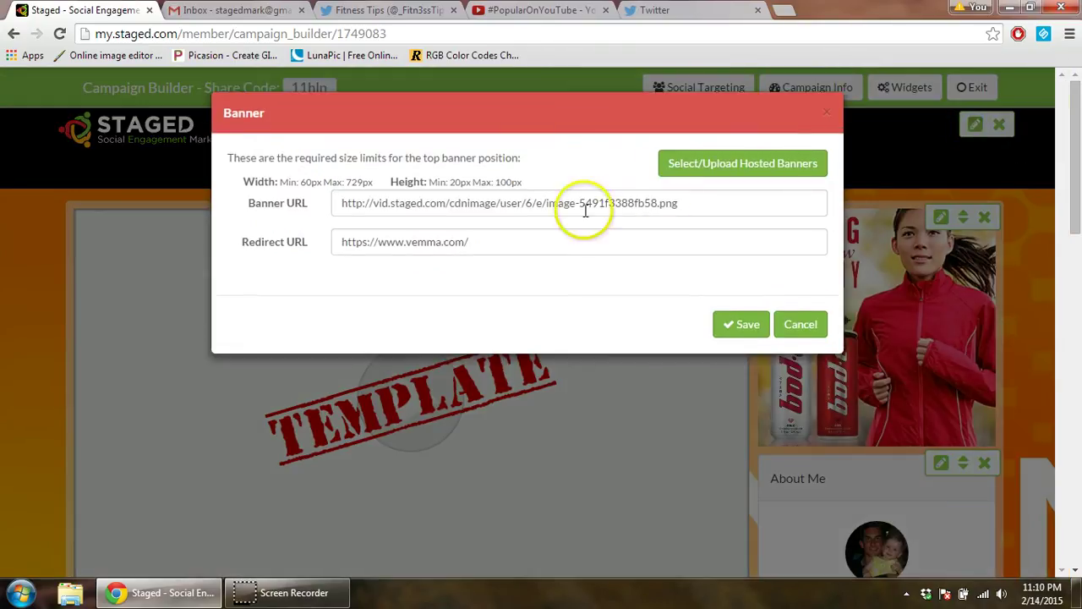
pyautogui.click(507, 244)
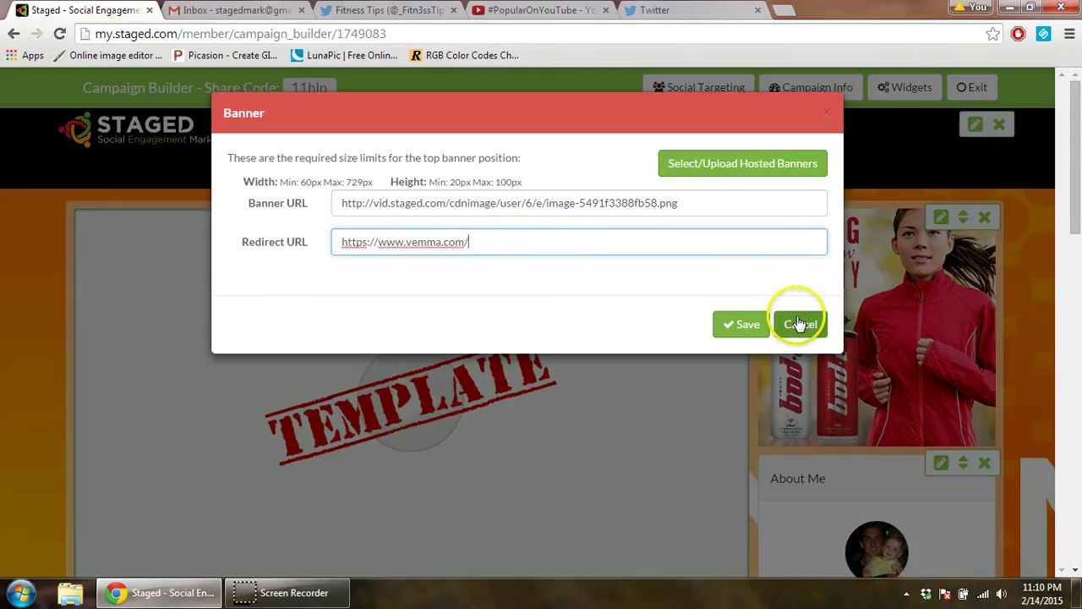
pyautogui.click(799, 324)
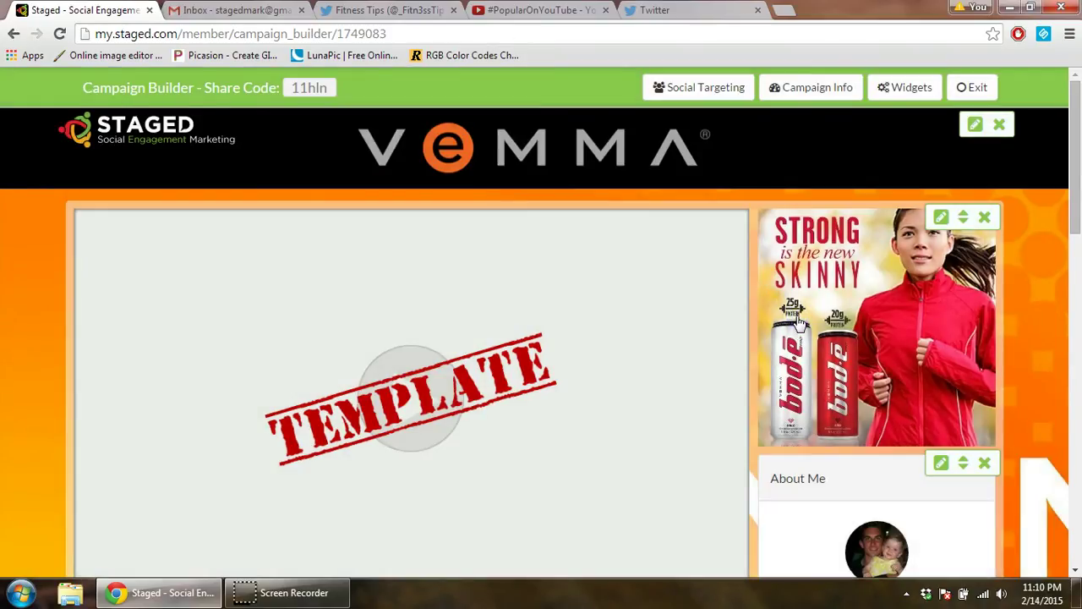
pyautogui.click(939, 219)
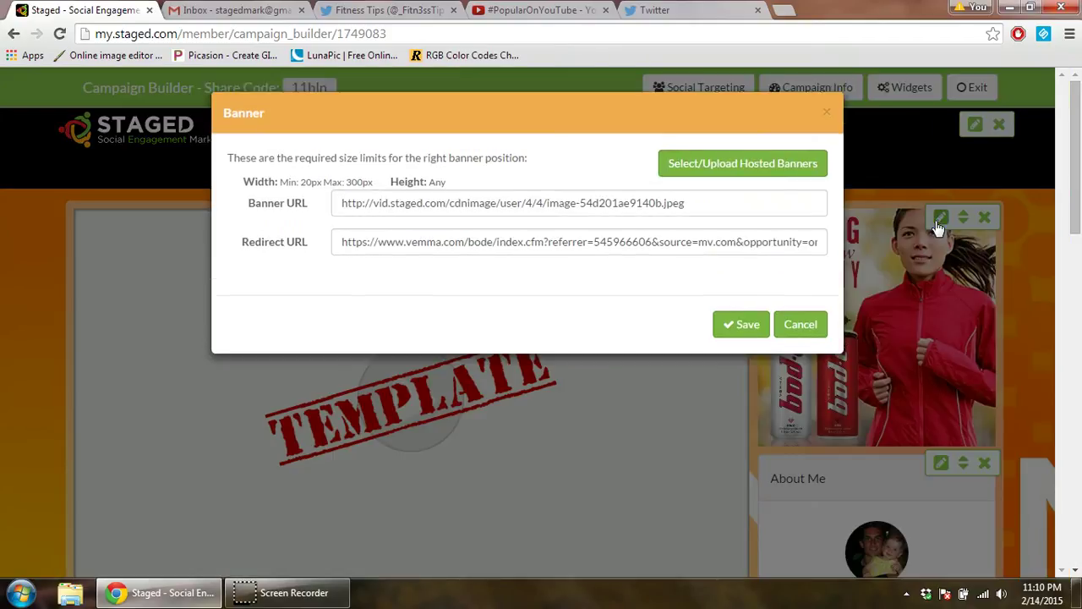
pyautogui.tripleClick(624, 242)
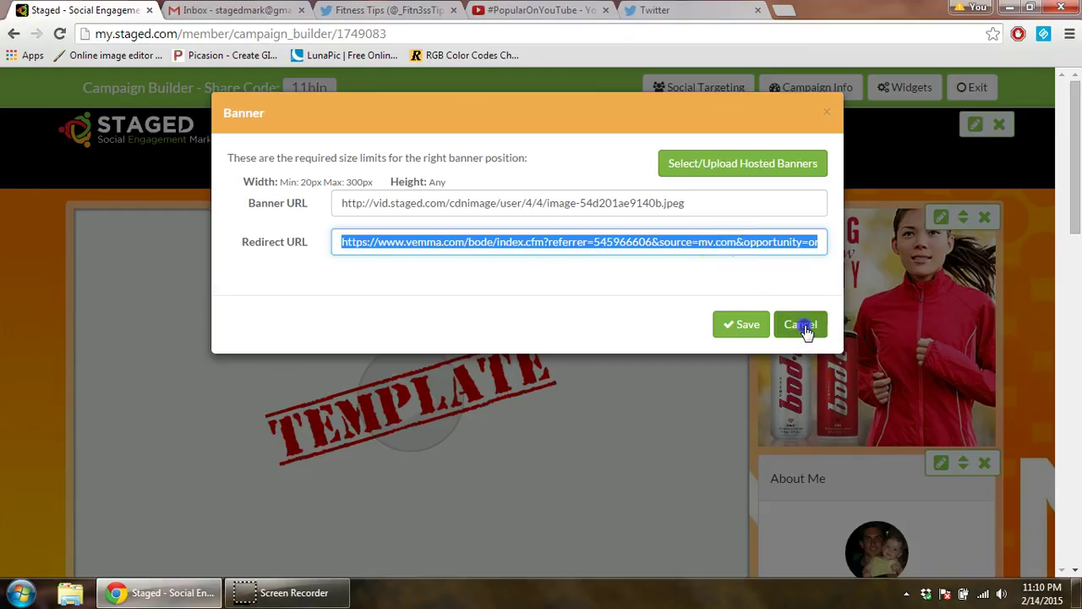
pyautogui.click(801, 324)
pyautogui.moveTo(1076, 227)
pyautogui.mouseDown()
pyautogui.moveTo(1077, 238)
pyautogui.moveTo(1077, 227)
pyautogui.mouseUp()
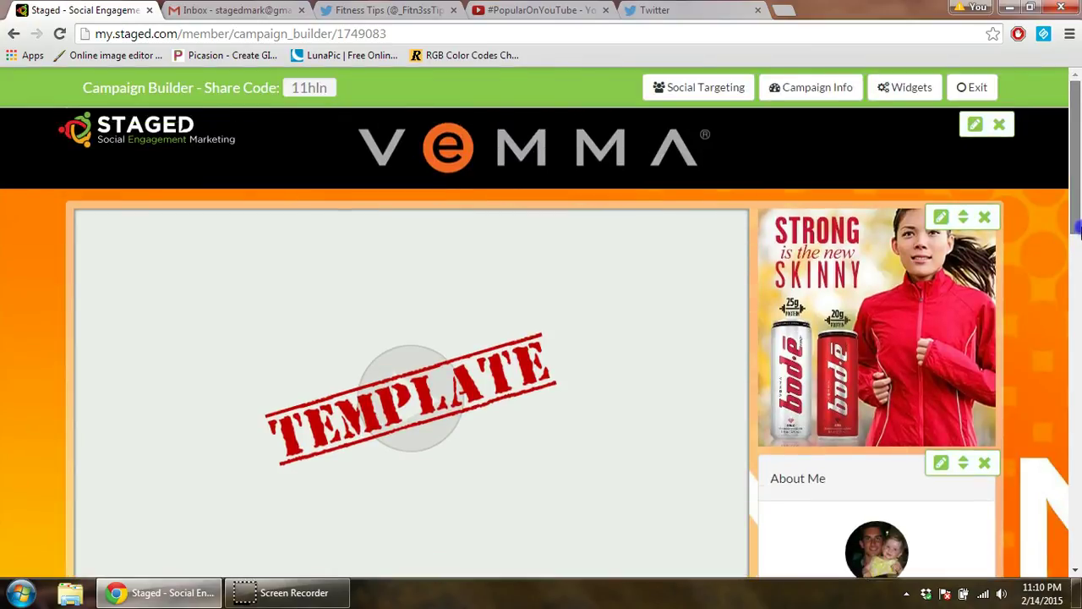
# Scroll down to show the About Me widget and the Healthy Coffee section
pyautogui.click(1078, 221)
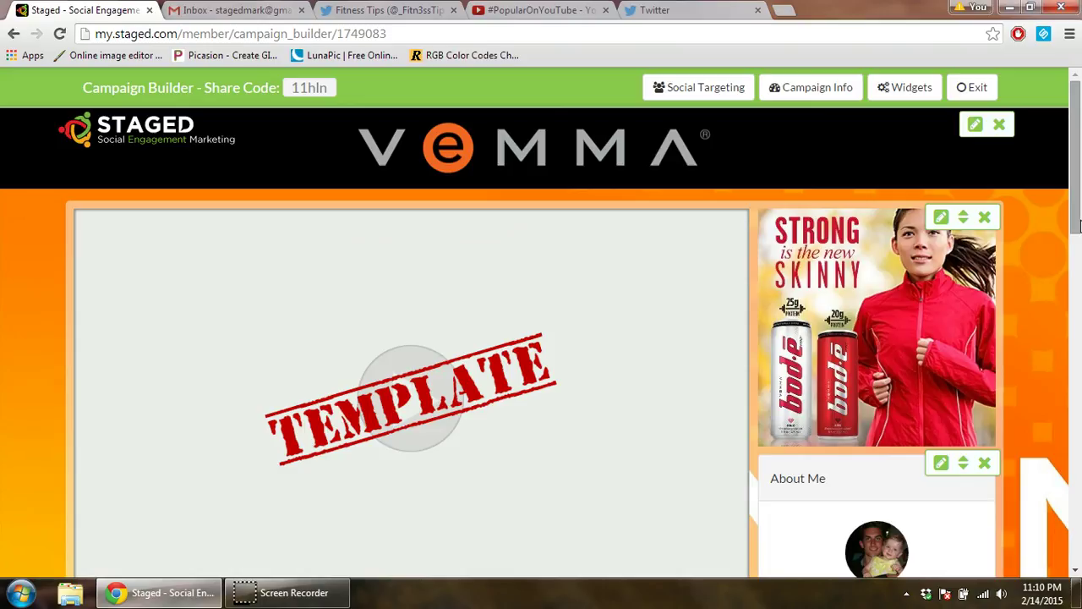
pyautogui.moveTo(1077, 221); pyautogui.dragTo(1066, 296)
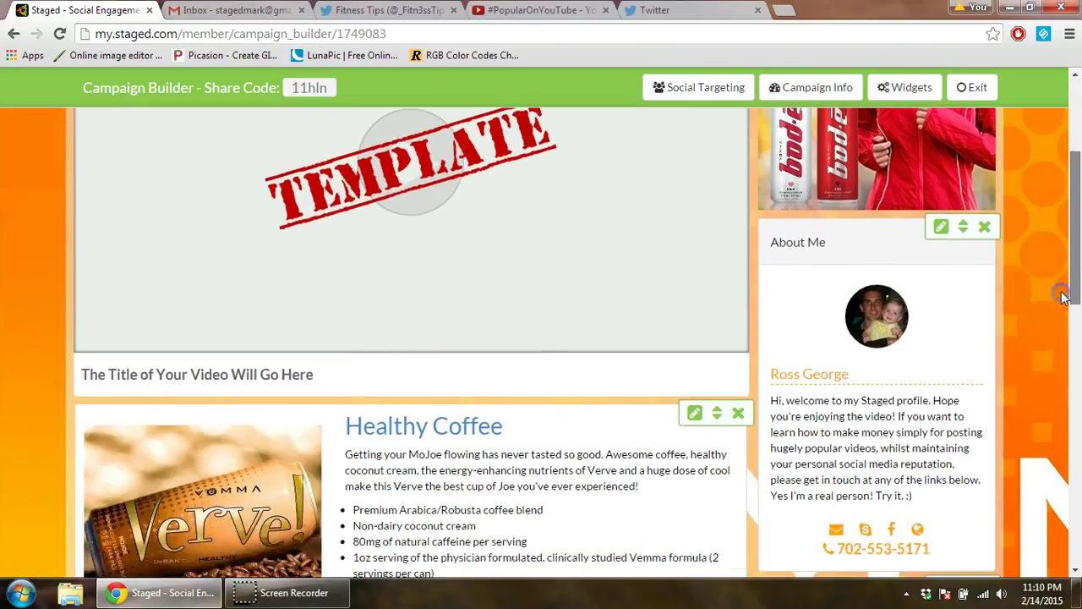
# Replace the About Me bio's Name field with the owner's full name and save
pyautogui.click(942, 228)
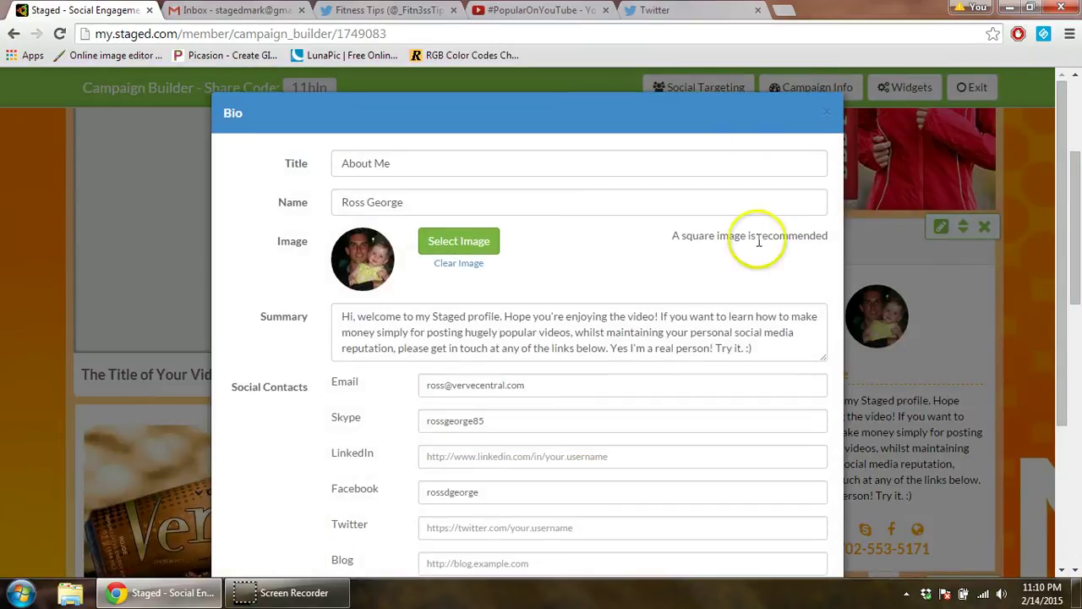
pyautogui.moveTo(428, 201); pyautogui.dragTo(196, 217)
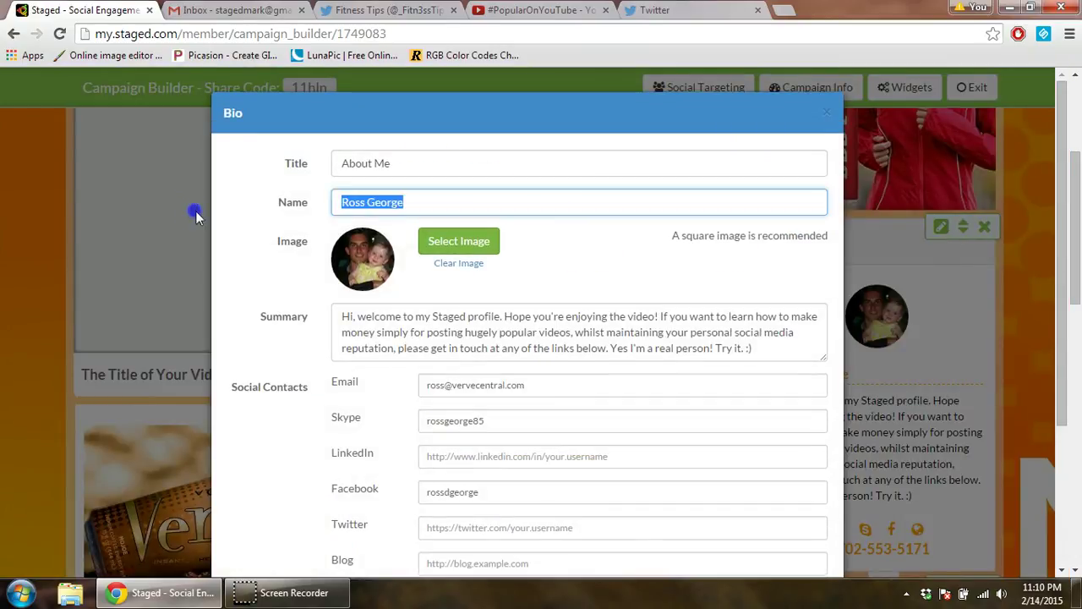
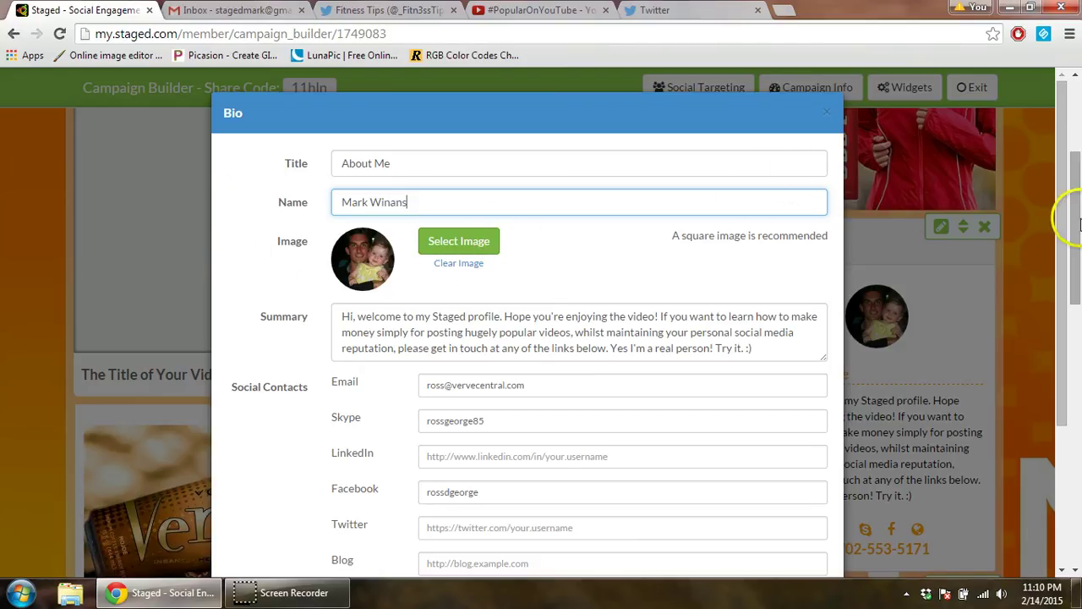
pyautogui.moveTo(1059, 237); pyautogui.dragTo(1059, 346)
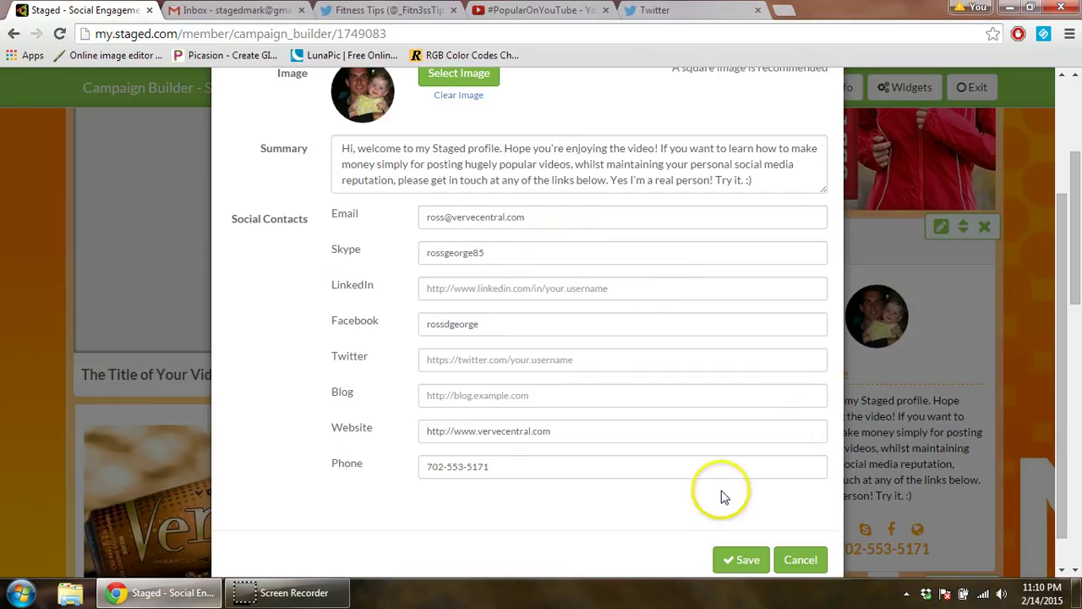
pyautogui.click(729, 558)
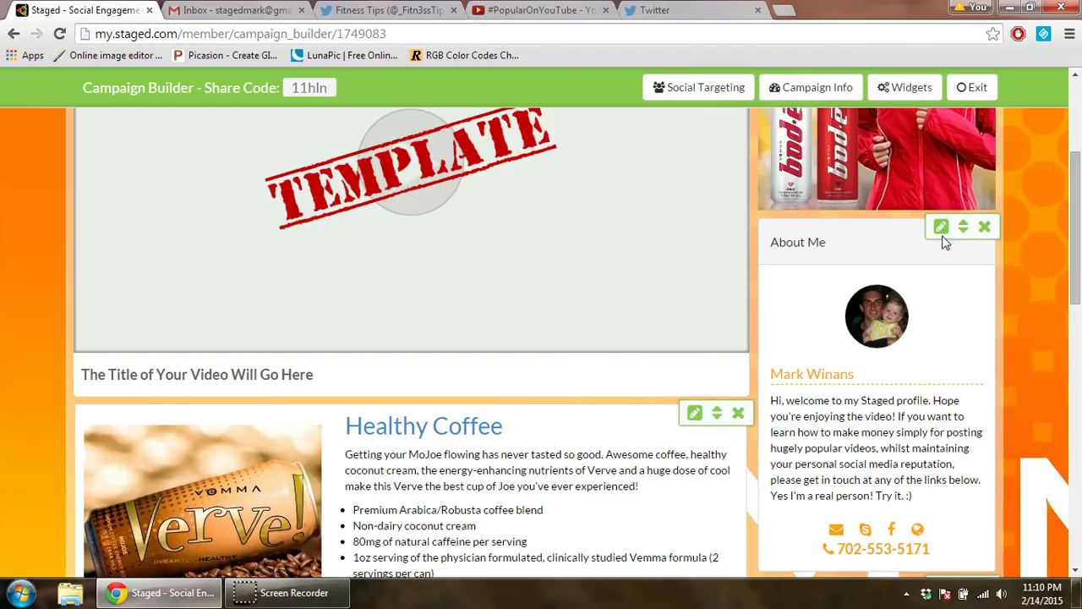
pyautogui.moveTo(1074, 279); pyautogui.dragTo(1064, 408)
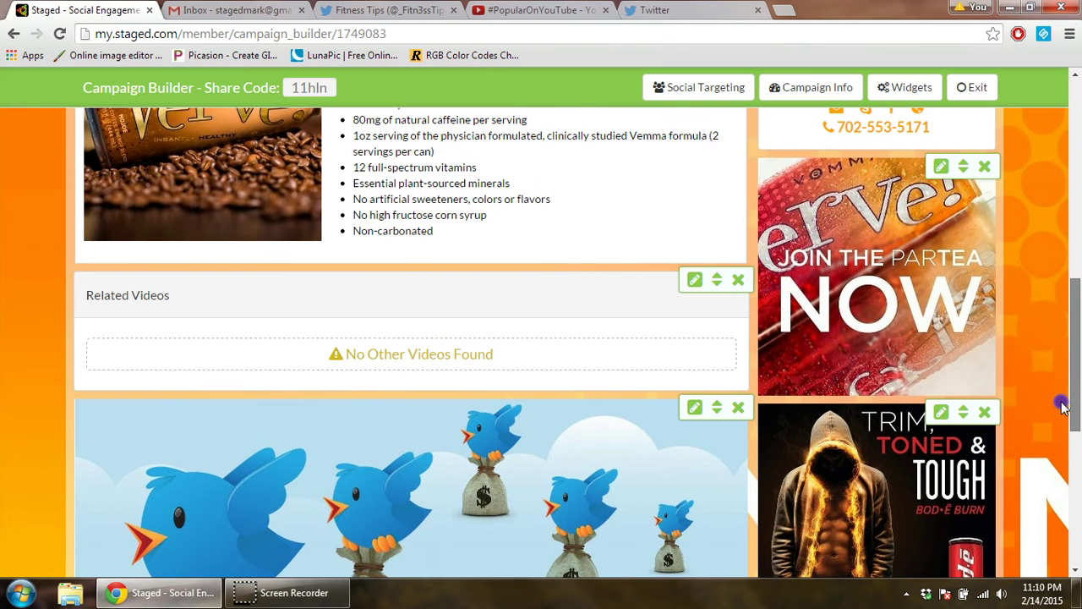
pyautogui.moveTo(1063, 408); pyautogui.dragTo(1075, 237)
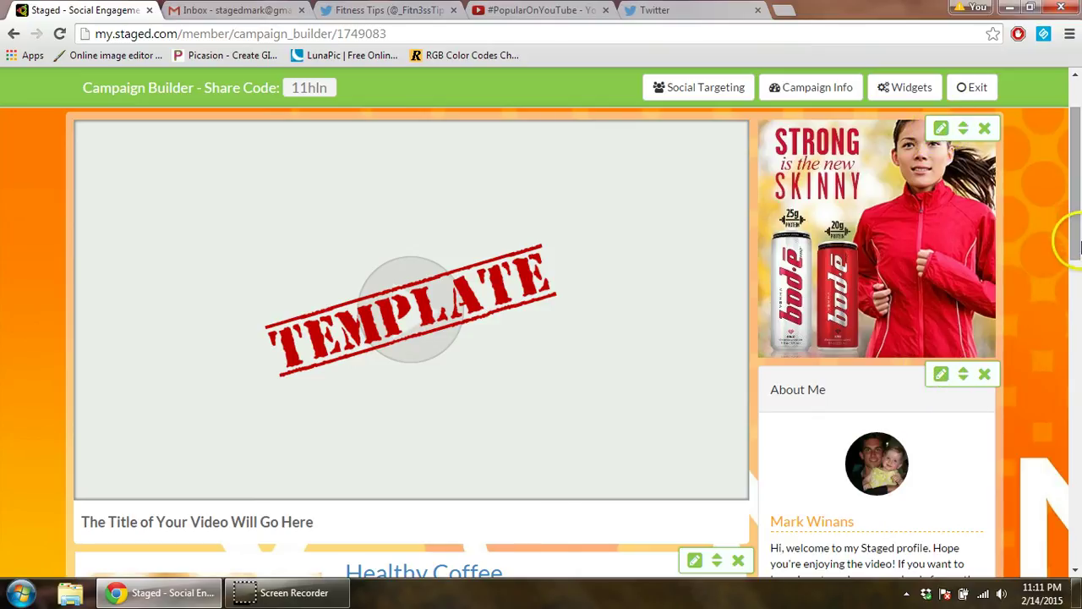
pyautogui.click(942, 377)
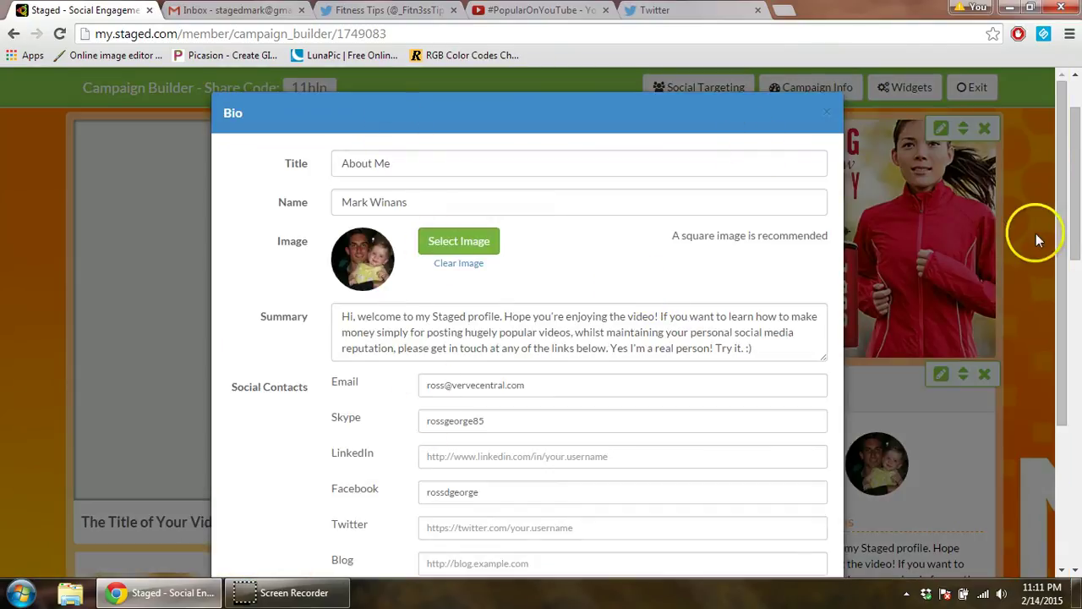
pyautogui.moveTo(1061, 243); pyautogui.dragTo(1043, 367)
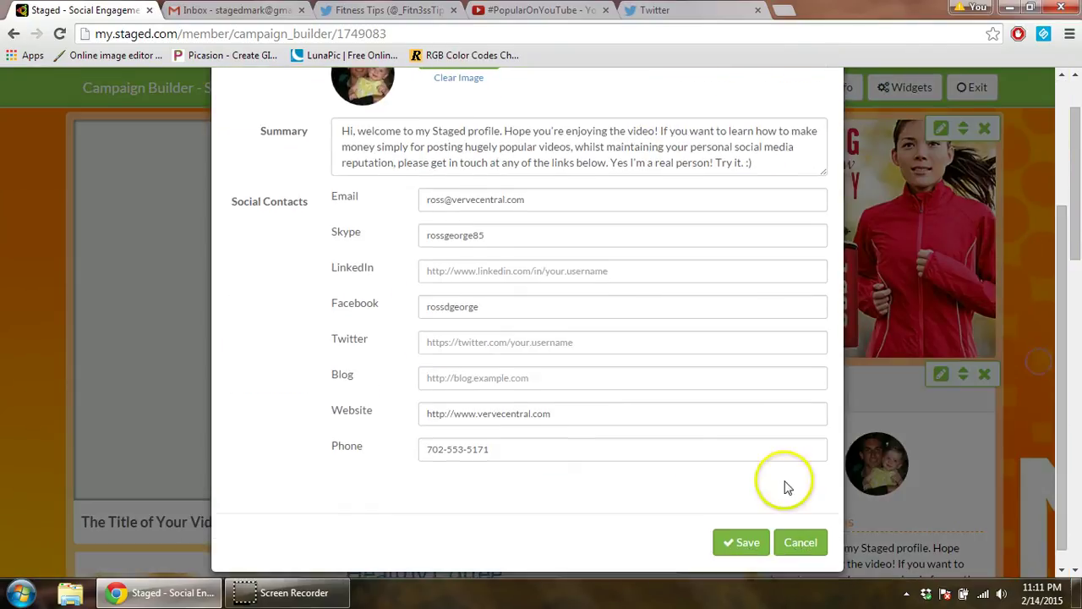
pyautogui.click(797, 542)
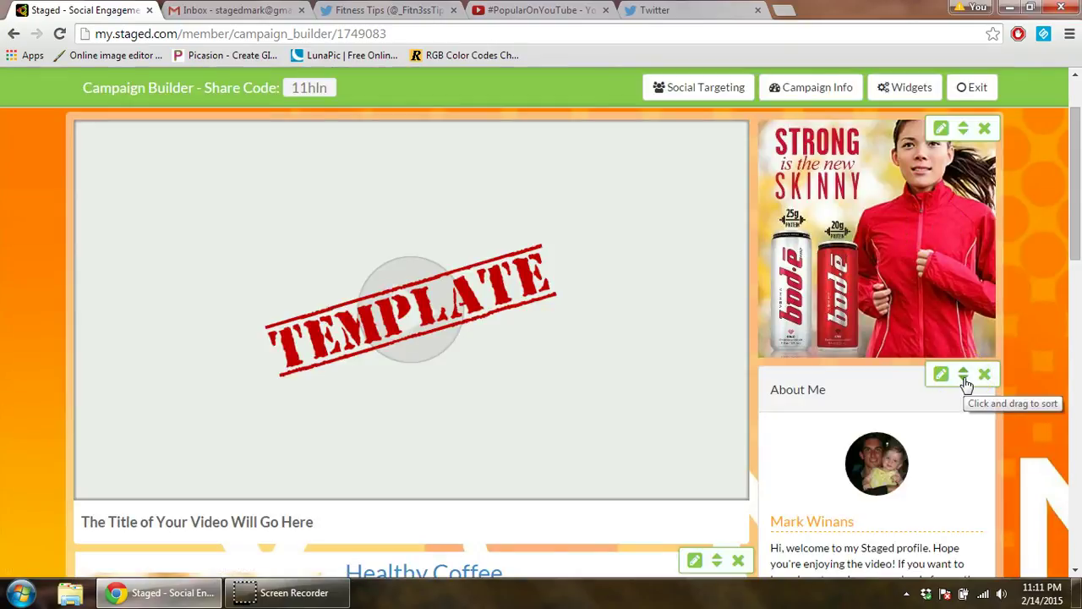
# Move the About Me bio above the Strong ad and the Make Extra Money banner above Healthy Coffee
pyautogui.moveTo(966, 382); pyautogui.dragTo(957, 217)
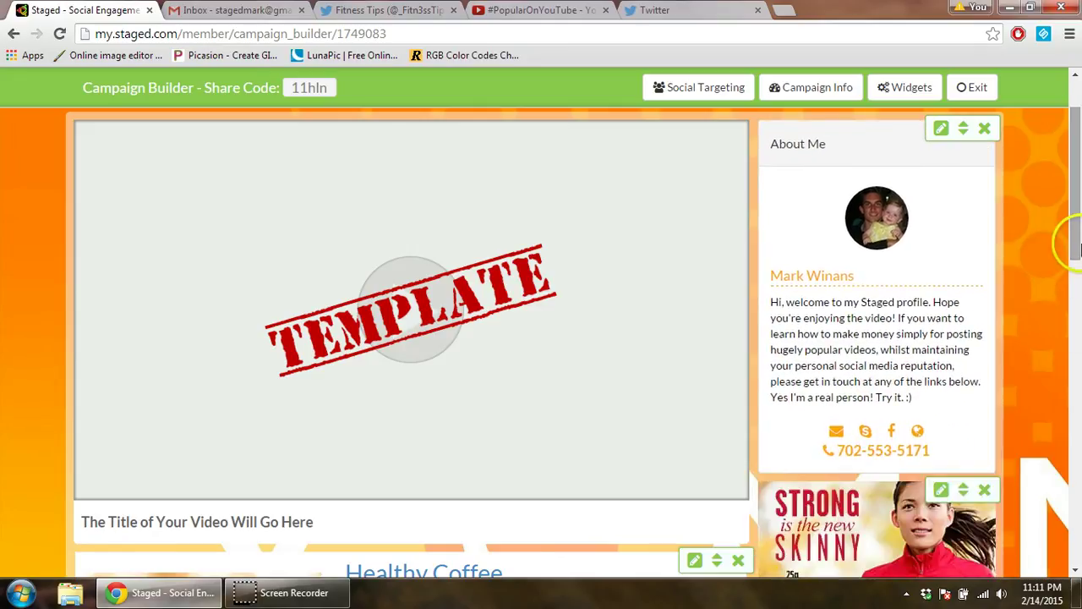
pyautogui.moveTo(1075, 253); pyautogui.dragTo(1057, 372)
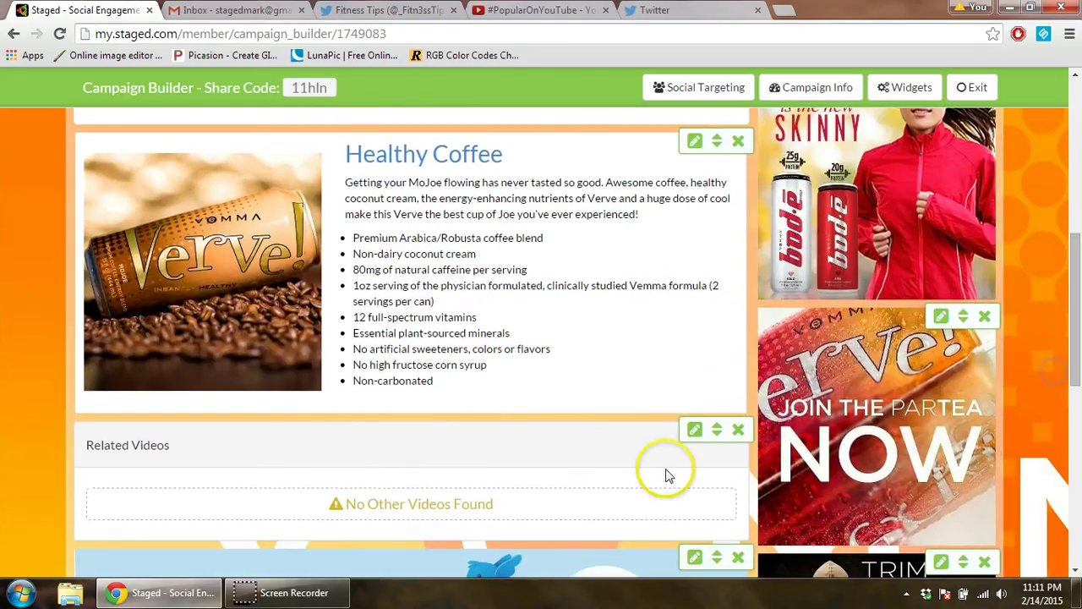
pyautogui.moveTo(716, 557)
pyautogui.mouseDown()
pyautogui.moveTo(718, 303)
pyautogui.moveTo(706, 275)
pyautogui.moveTo(718, 330)
pyautogui.moveTo(715, 527)
pyautogui.moveTo(717, 232)
pyautogui.mouseUp()
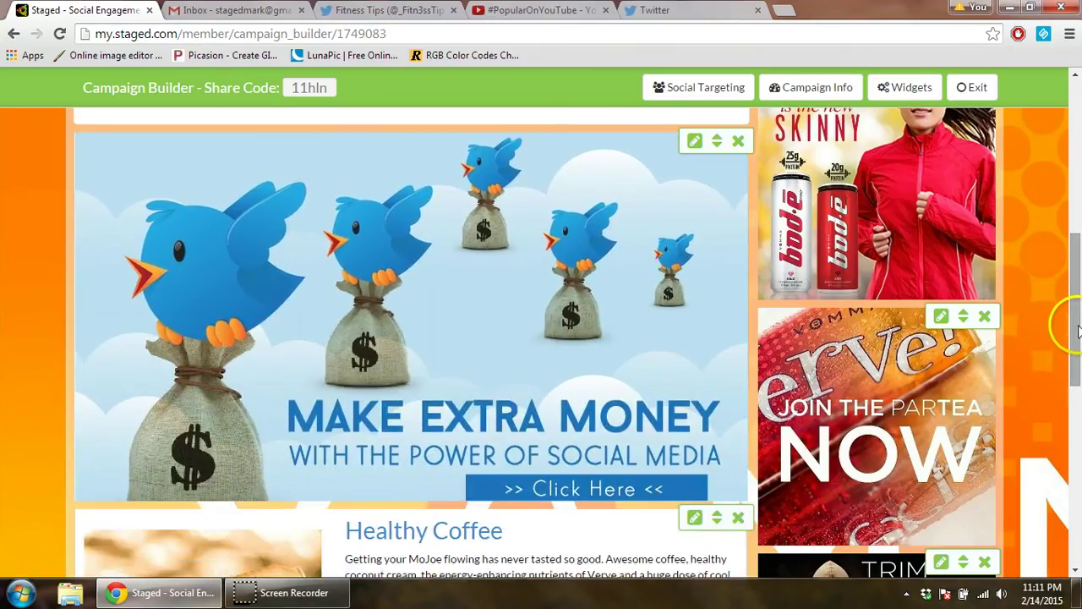
pyautogui.moveTo(1078, 314); pyautogui.dragTo(1078, 287)
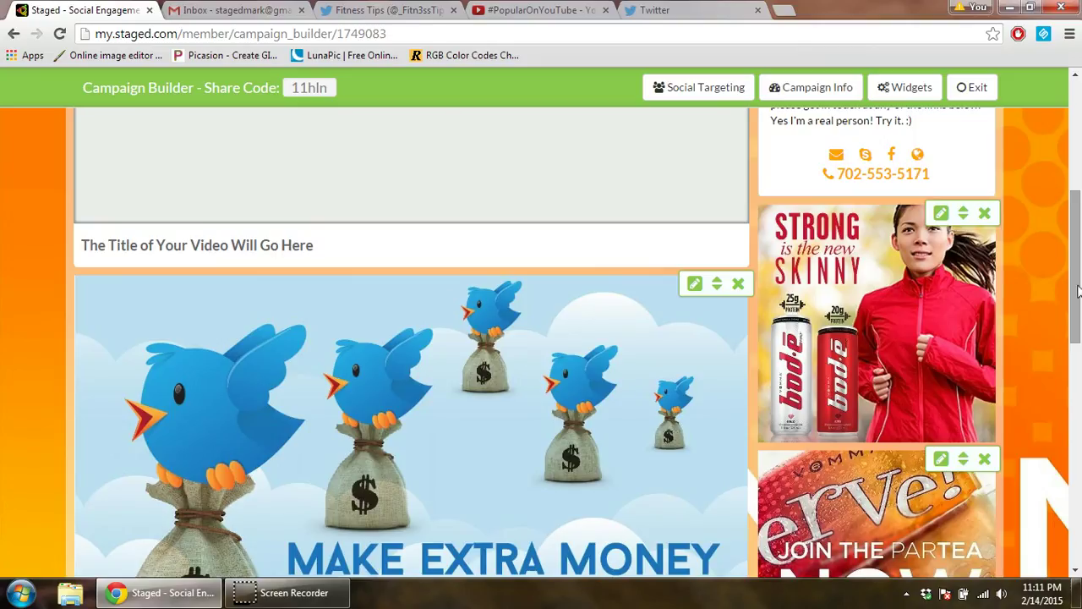
pyautogui.moveTo(1078, 291); pyautogui.dragTo(1069, 305)
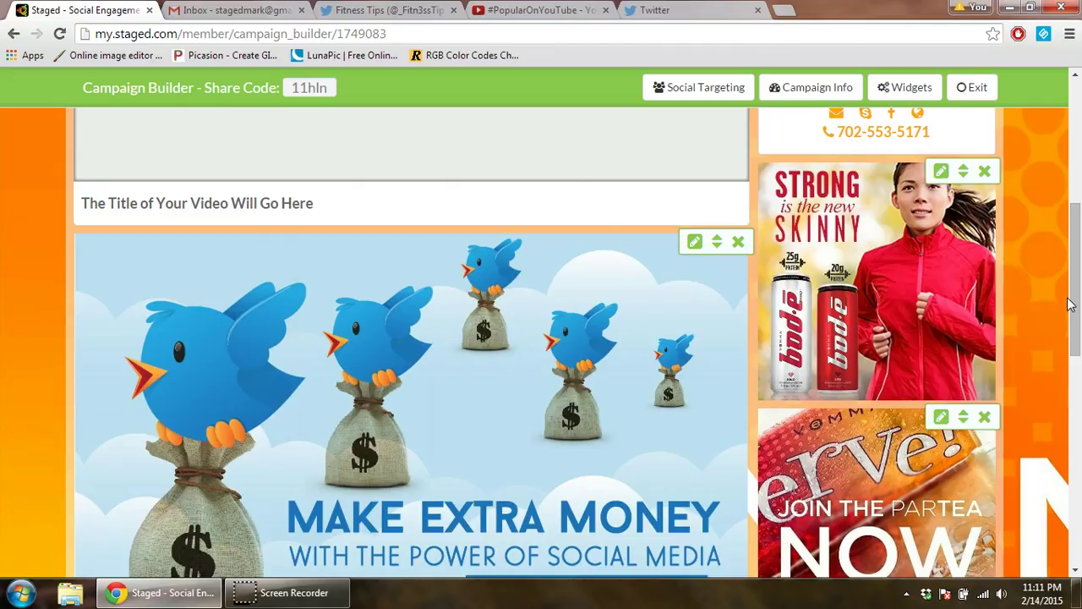
pyautogui.moveTo(1069, 304); pyautogui.dragTo(1052, 448)
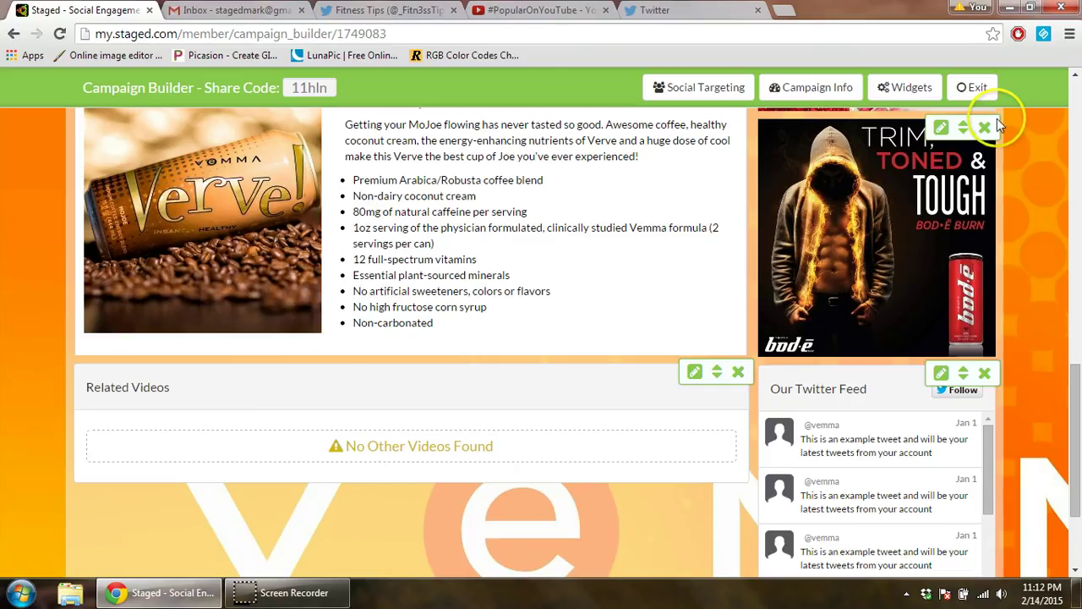
# Exit the Campaign Builder and go to the Stage It! bookmarklet page
pyautogui.click(974, 90)
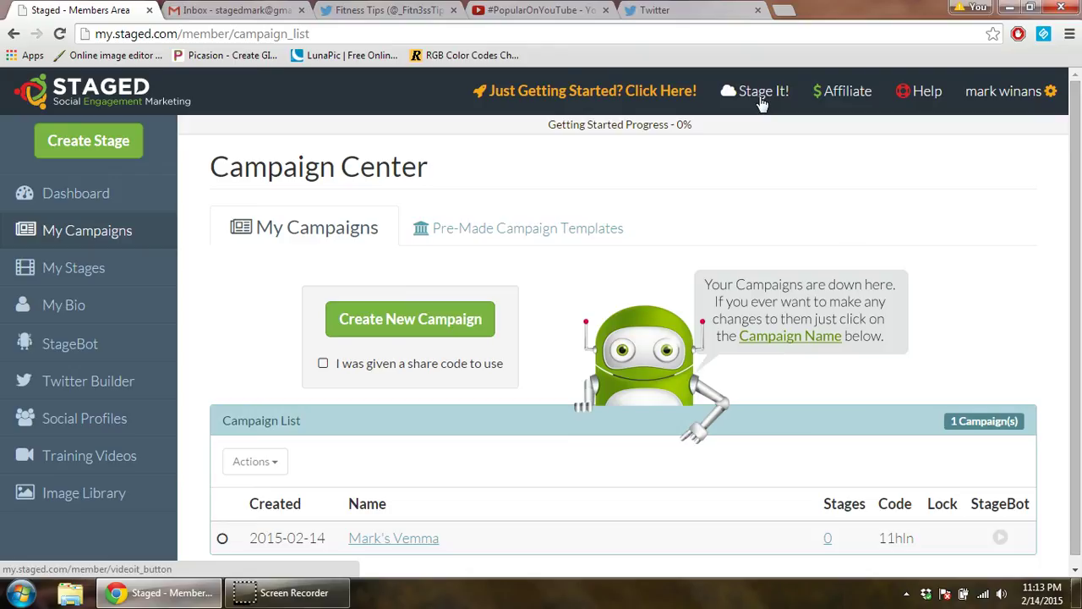
pyautogui.click(762, 99)
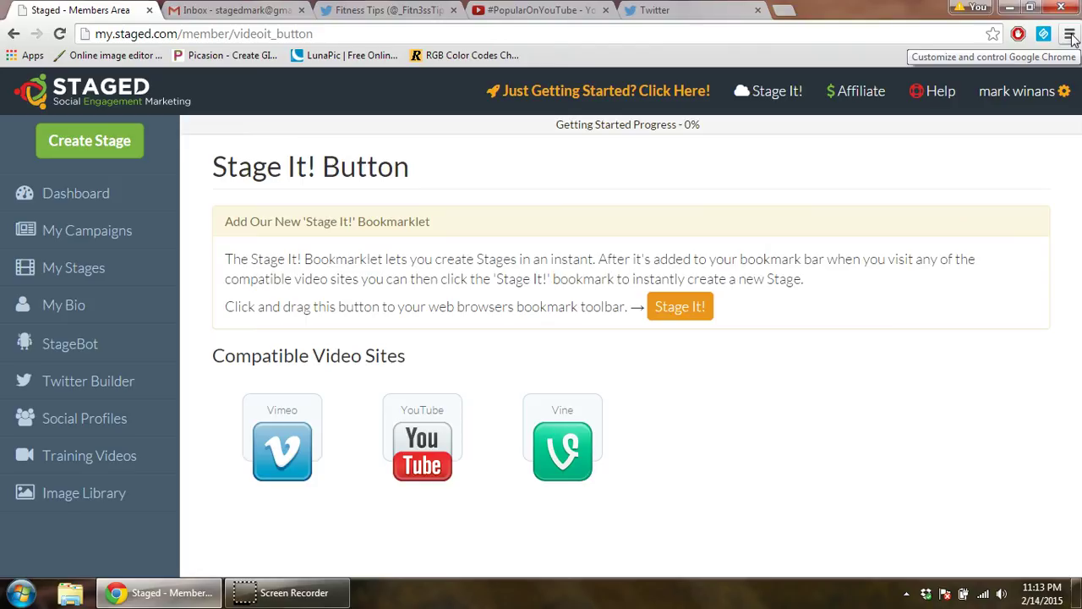
# Turn on Chrome's bookmarks bar from the Bookmarks menu
pyautogui.click(1070, 35)
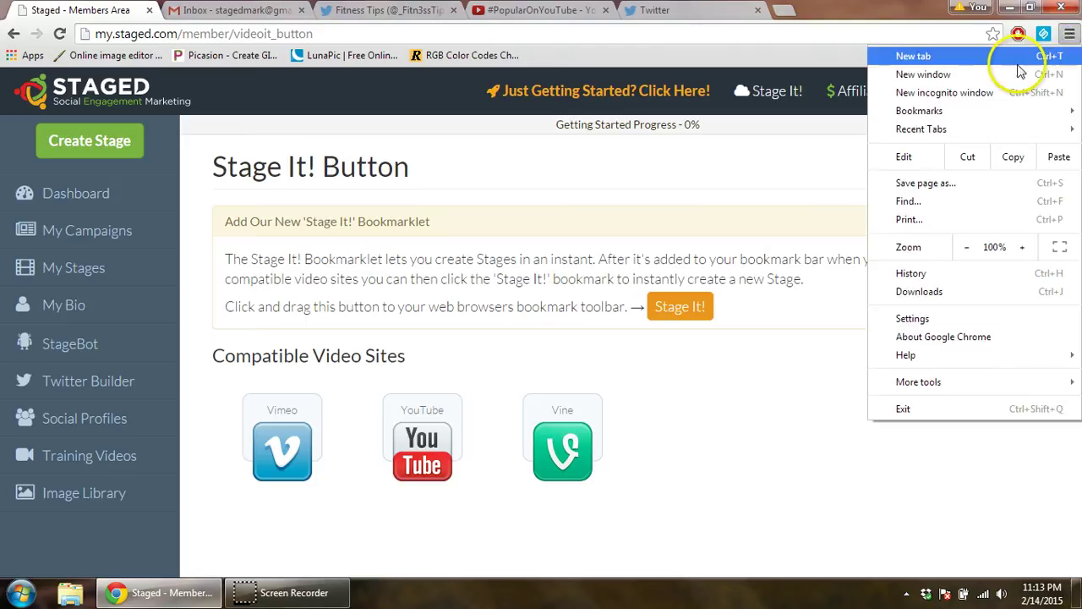
pyautogui.moveTo(947, 118)
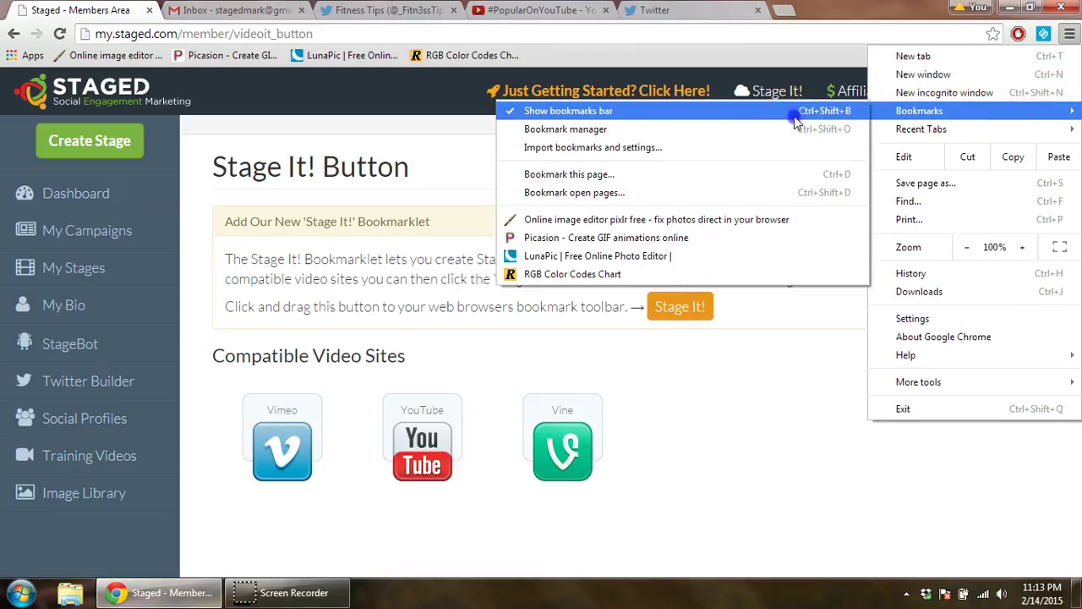
pyautogui.click(797, 115)
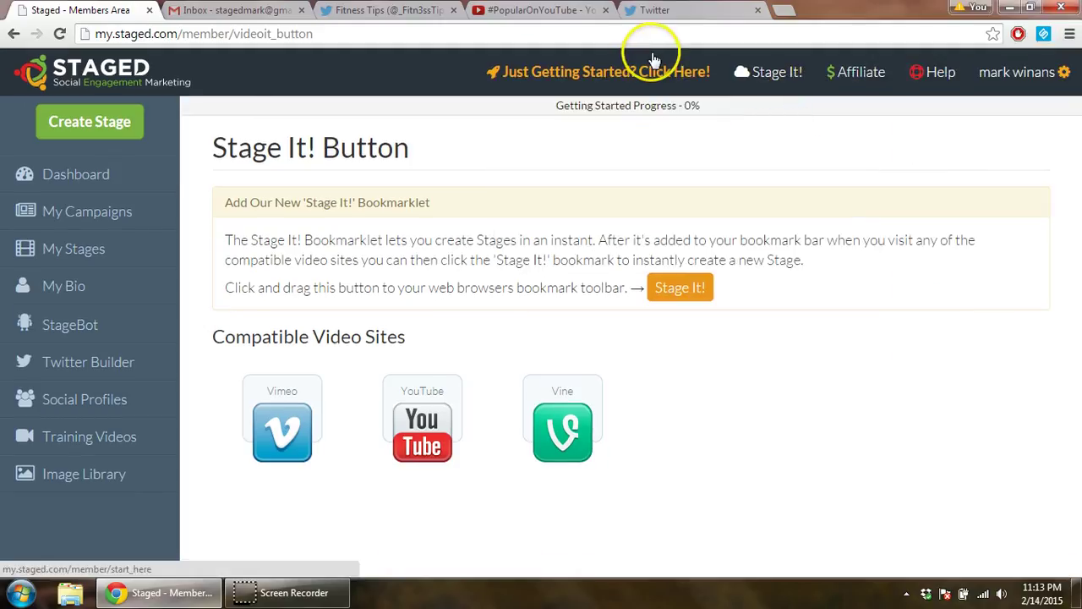
pyautogui.click(1069, 36)
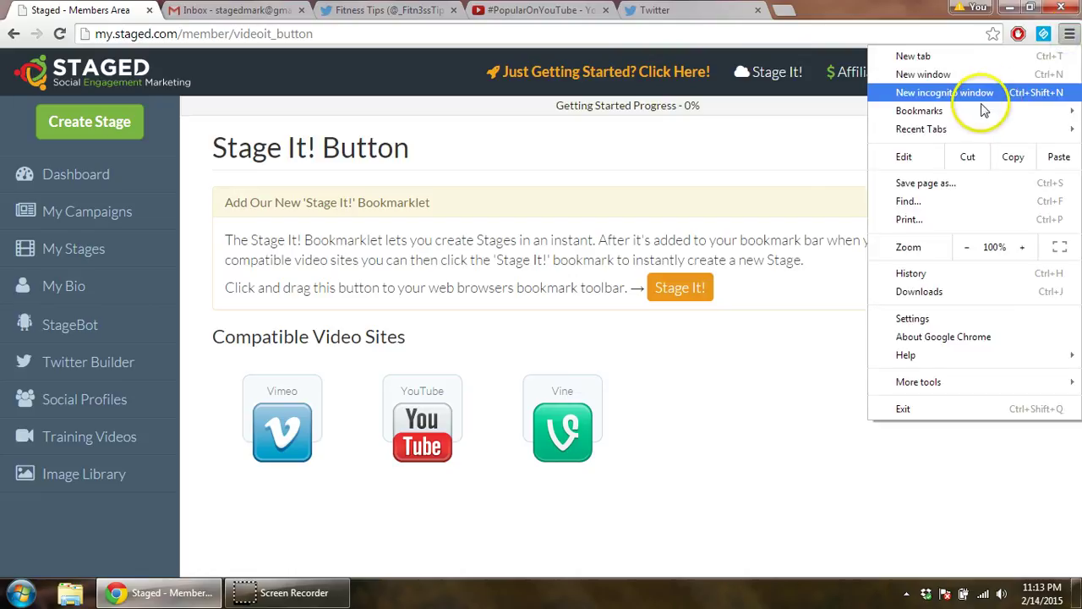
pyautogui.moveTo(978, 109)
pyautogui.click(818, 110)
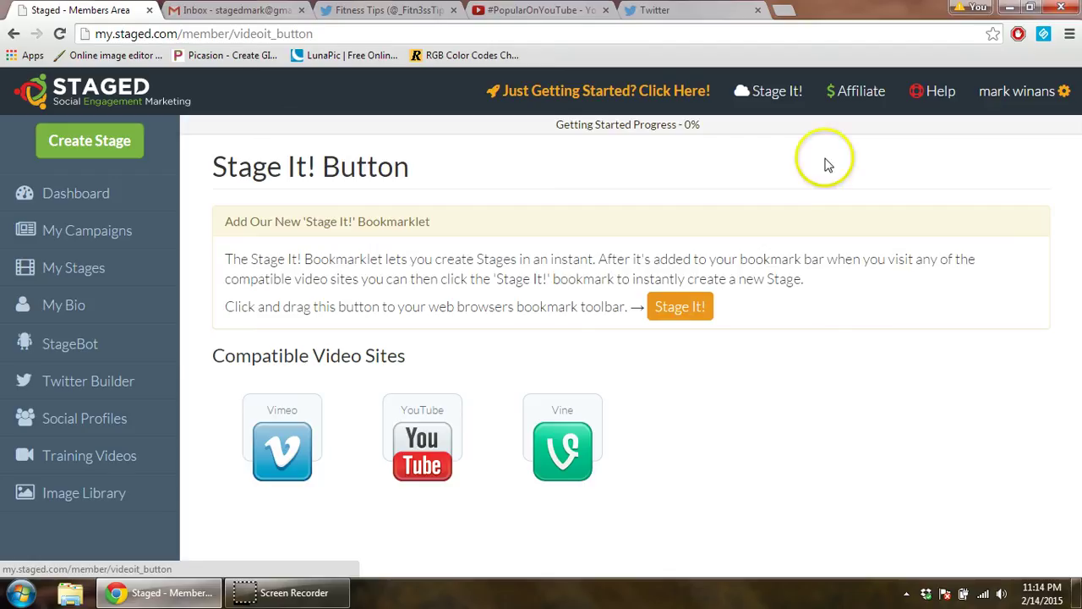
# Drag the Stage It! bookmarklet onto the bookmarks bar and try it
pyautogui.click(692, 311)
pyautogui.moveTo(692, 312)
pyautogui.mouseDown()
pyautogui.moveTo(641, 205)
pyautogui.moveTo(631, 51)
pyautogui.mouseUp()
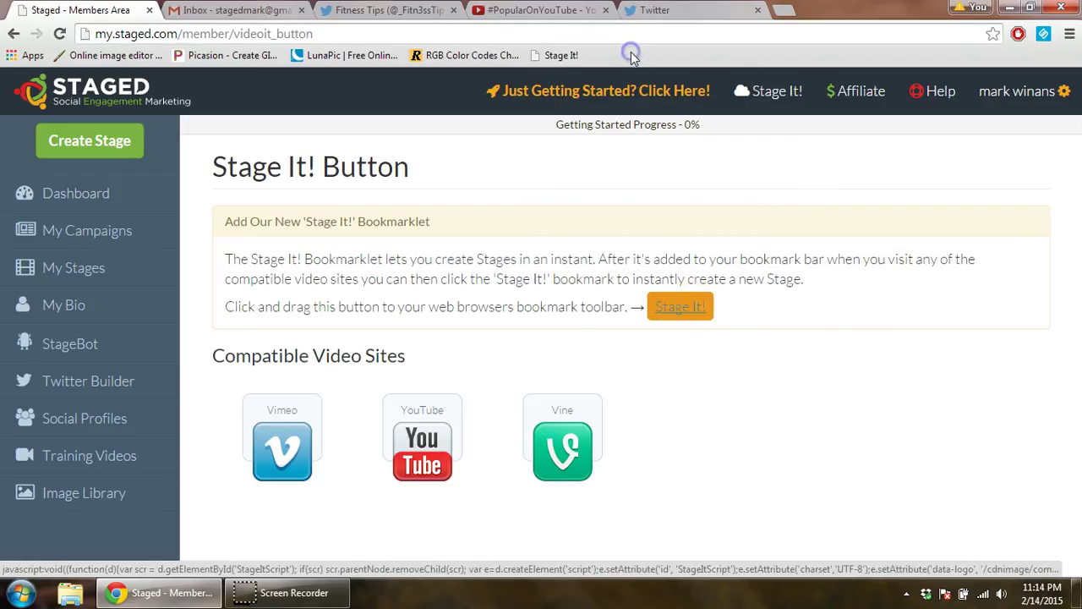
pyautogui.click(573, 67)
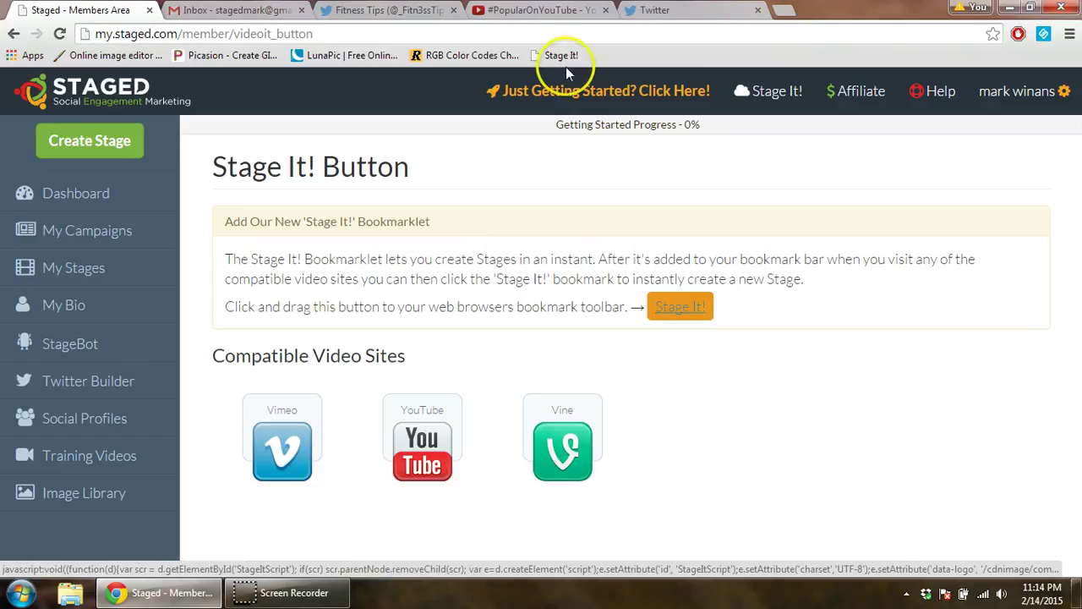
# Search YouTube for 'fitness'
pyautogui.click(535, 12)
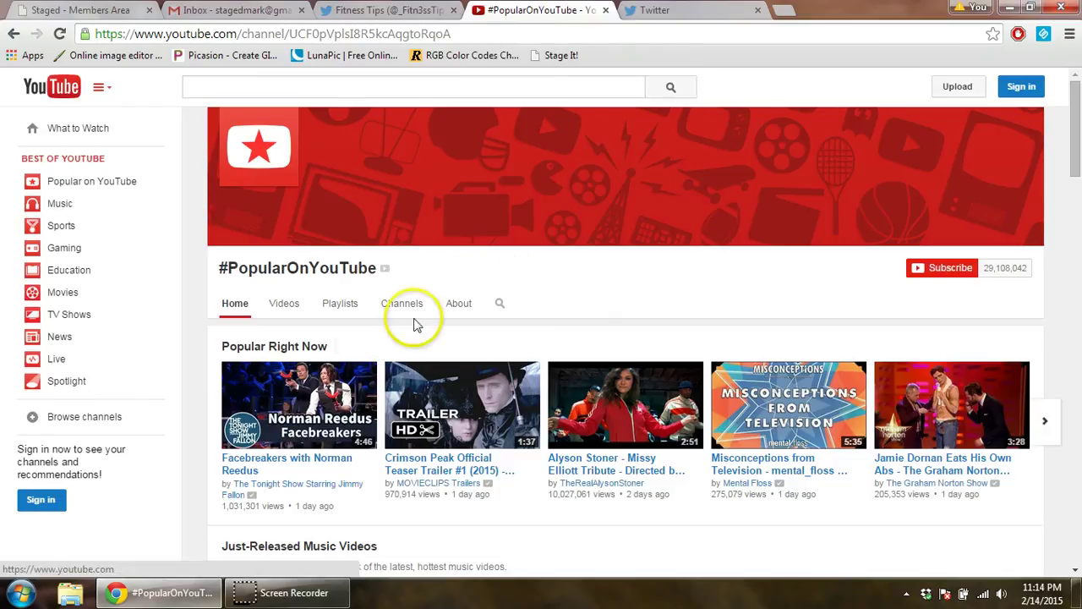
pyautogui.click(362, 81)
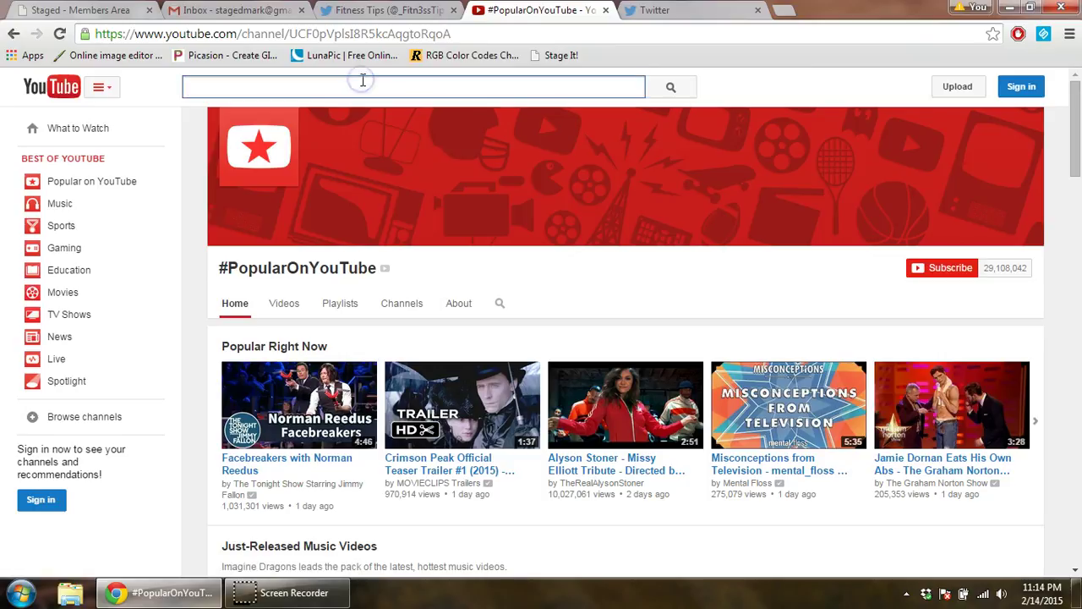
pyautogui.write('fitness')
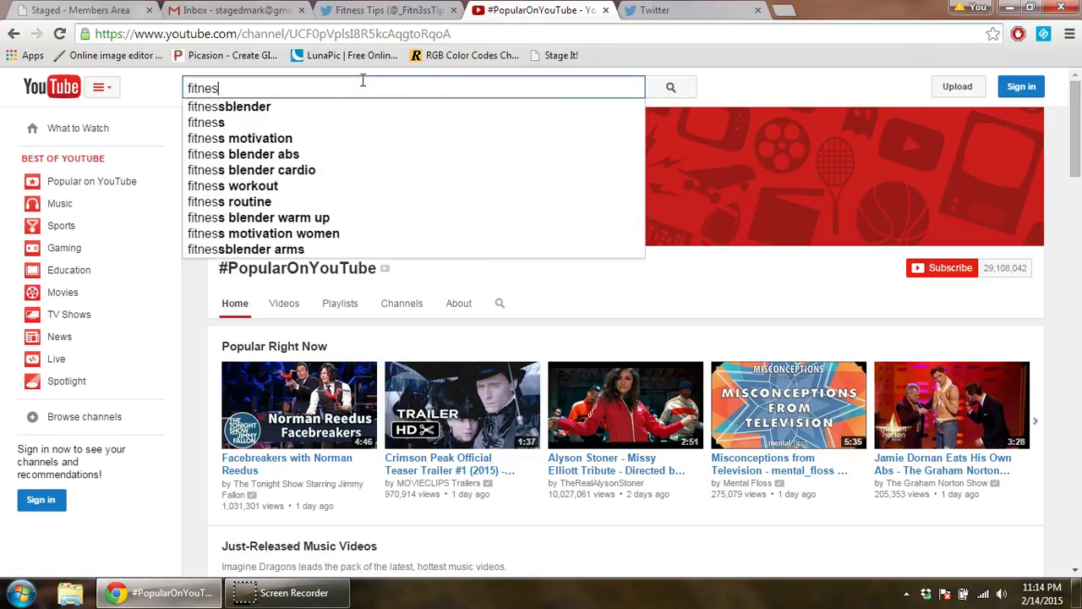
pyautogui.press('Return')
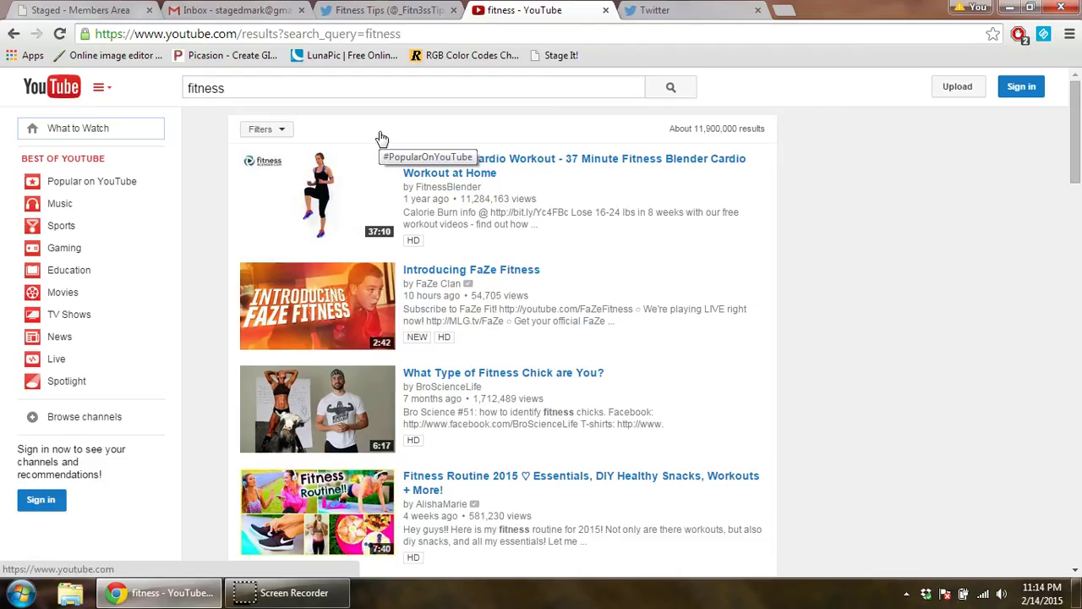
# Open the 37-minute Fitness Blender Fat Burning Cardio Workout video and pause it at the start
pyautogui.click(539, 230)
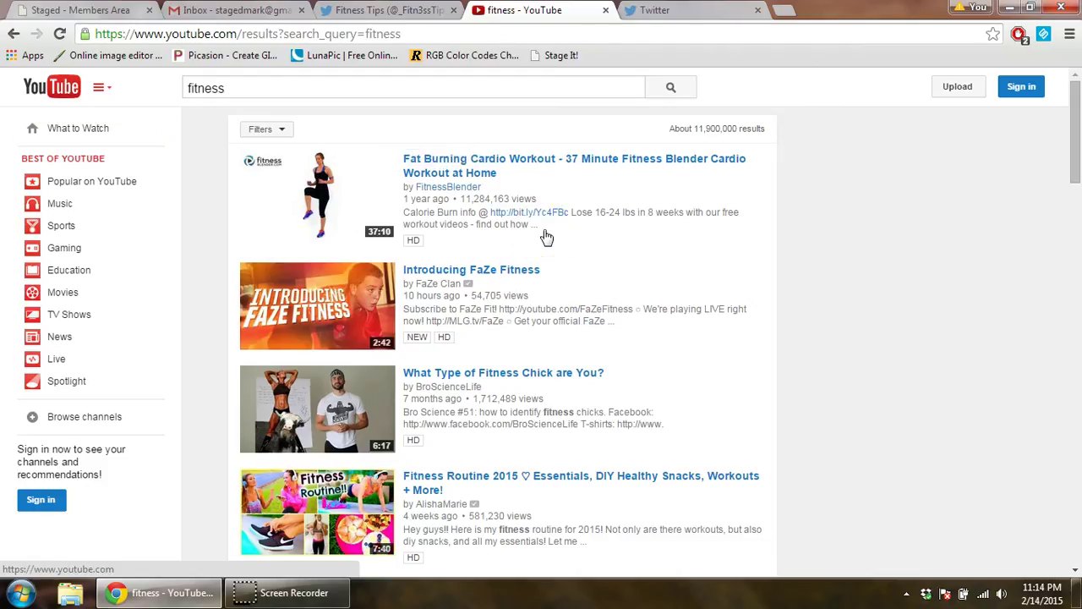
pyautogui.click(349, 182)
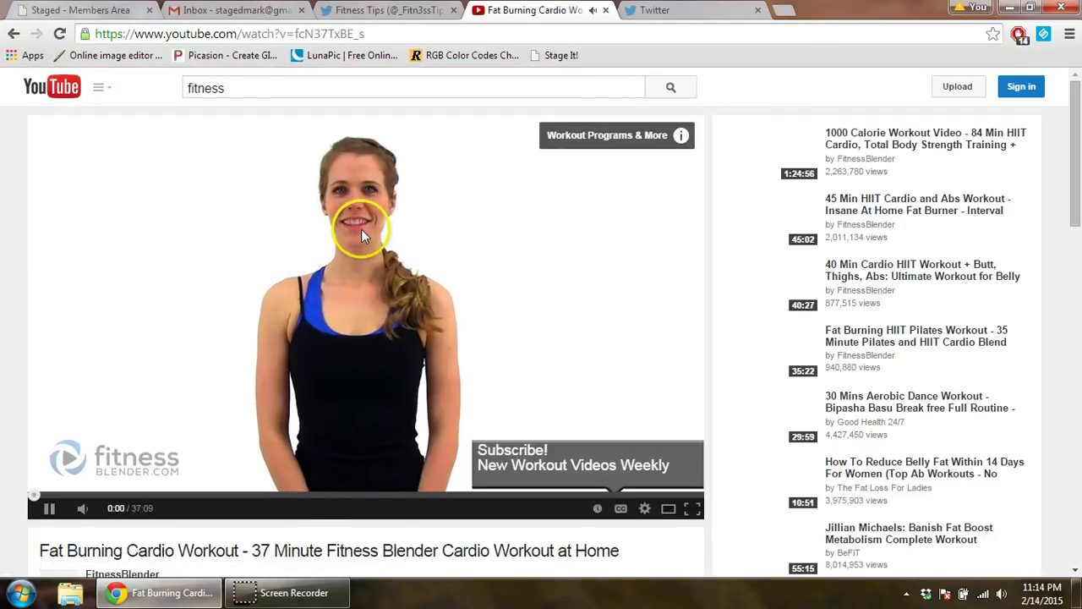
pyautogui.click(361, 229)
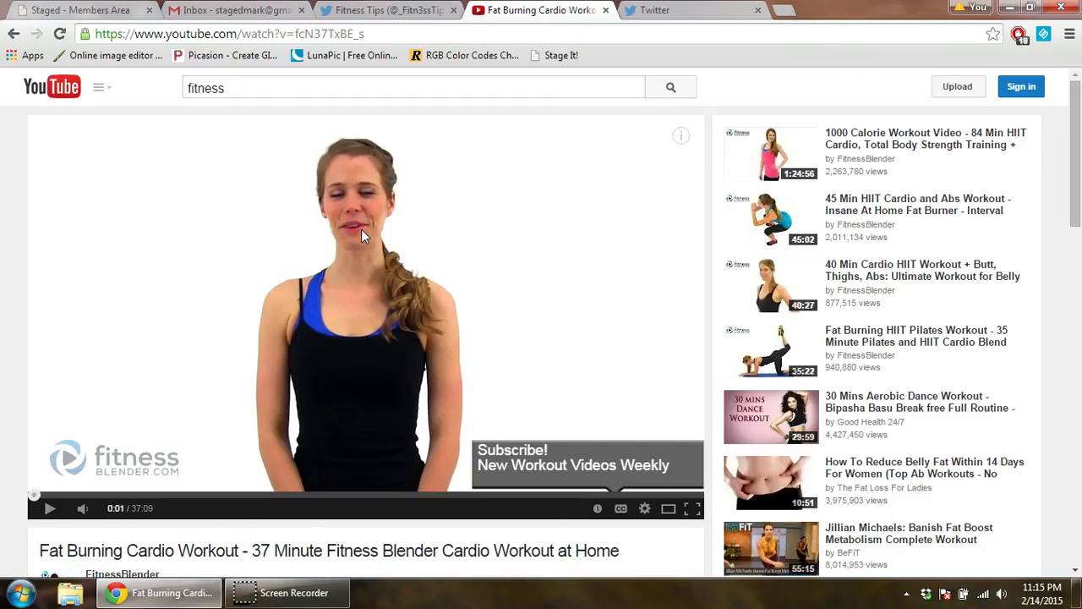
# Use Stage It! to stage the Fat Burning Cardio Workout video in the Vemma campaign, then open the new stage
pyautogui.click(573, 58)
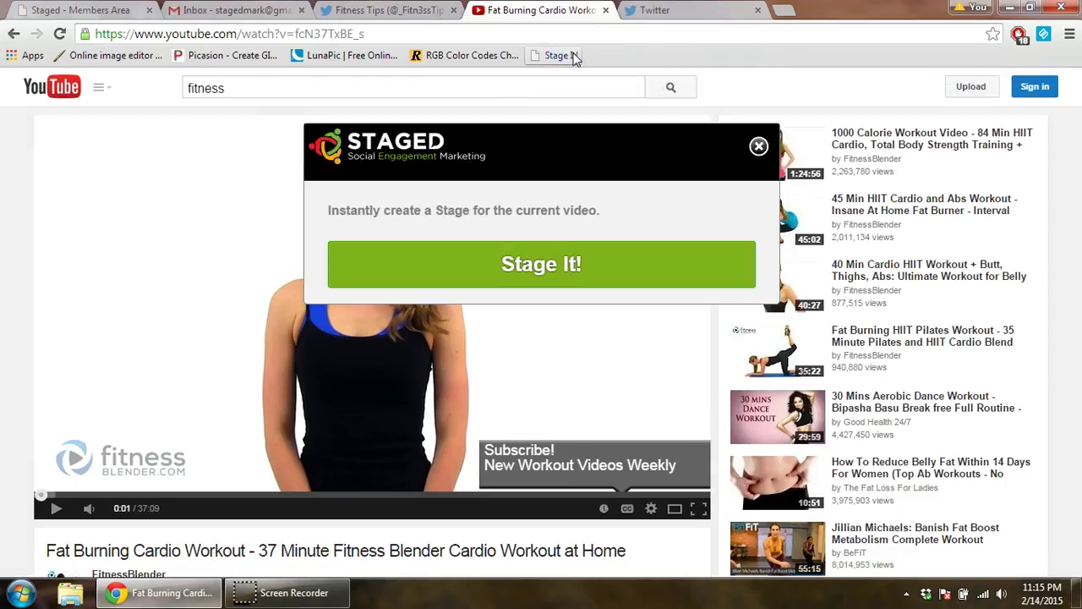
pyautogui.click(495, 271)
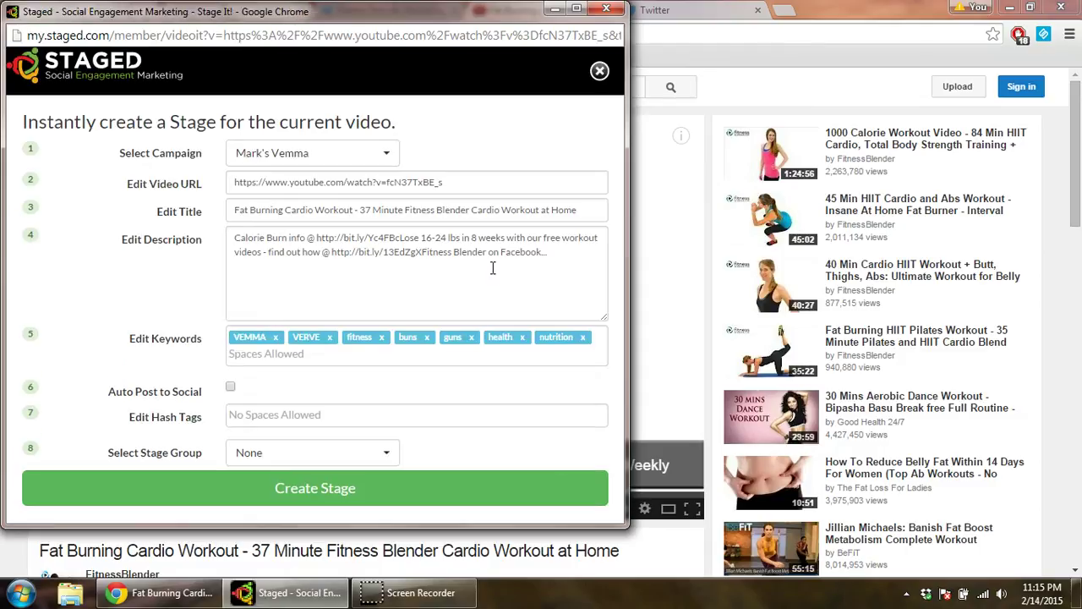
pyautogui.click(326, 156)
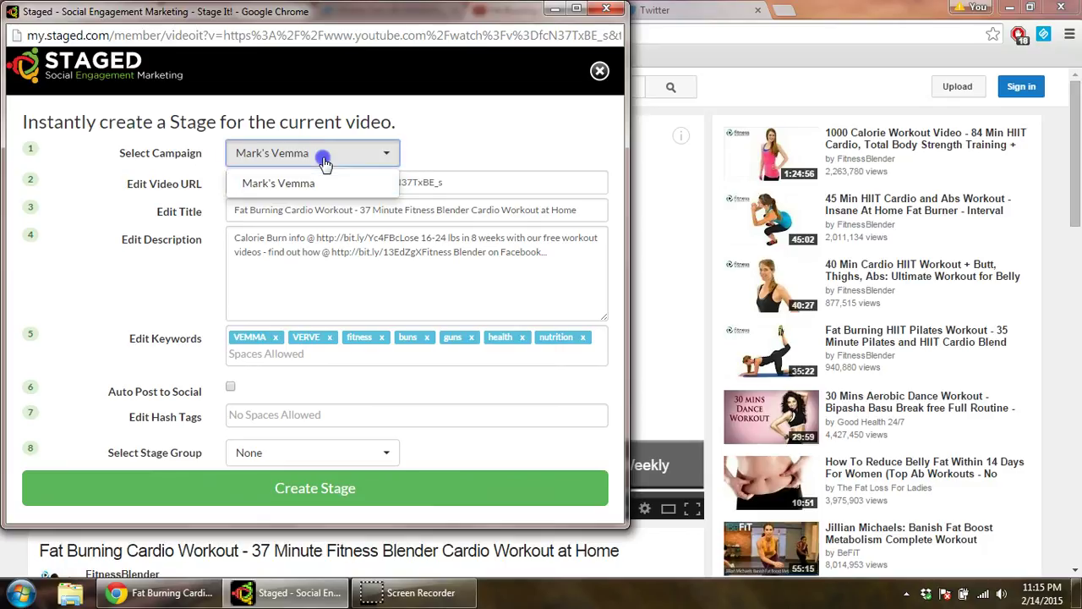
pyautogui.click(326, 157)
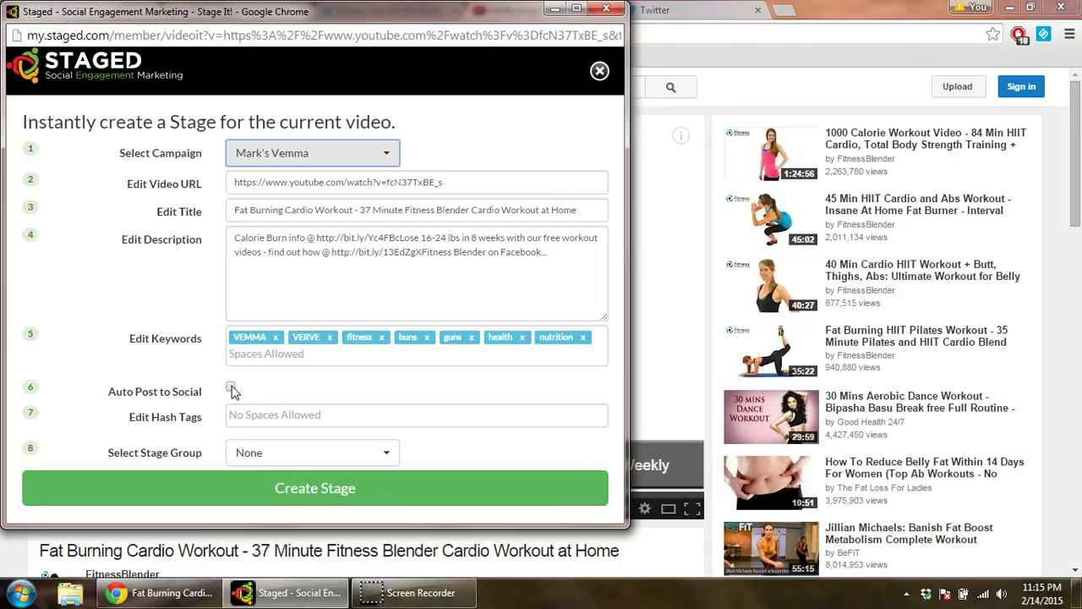
pyautogui.click(321, 500)
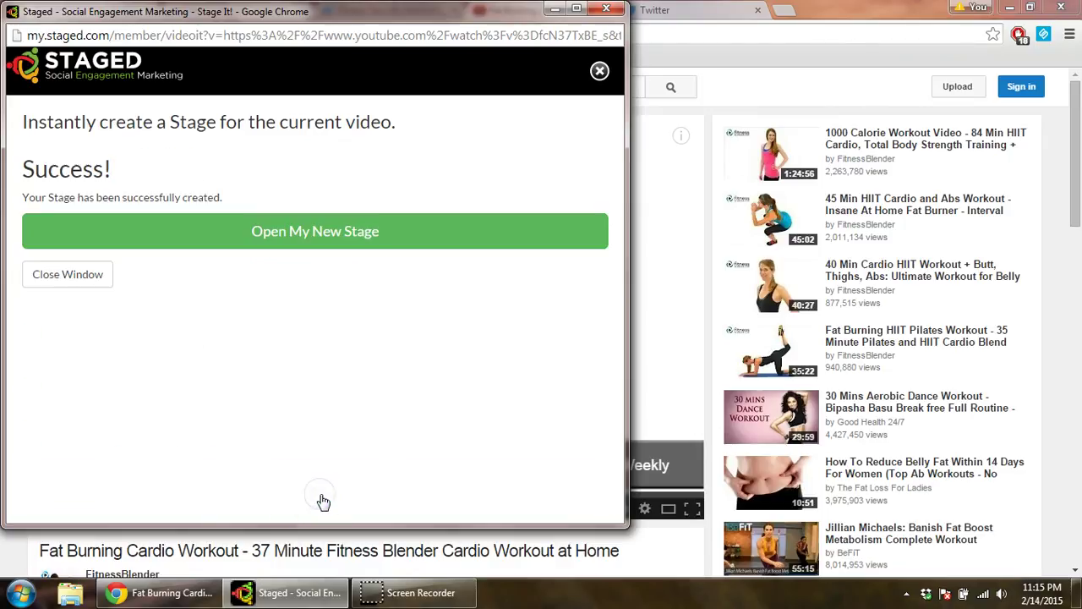
pyautogui.click(253, 230)
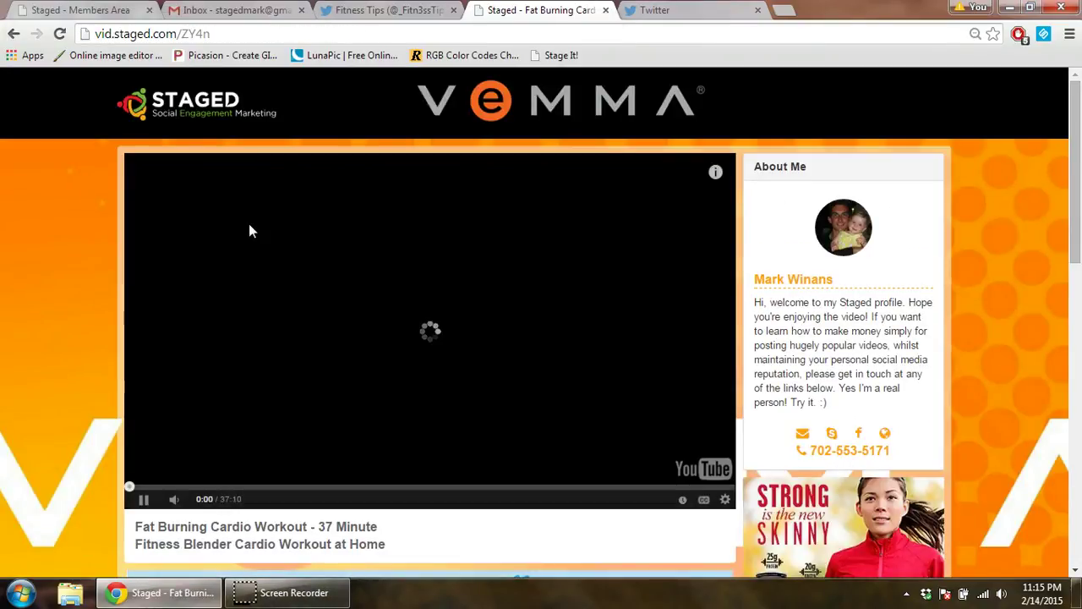
# Pause the workout video on the stage page, look over the page, then go back to YouTube's 'fitness' results
pyautogui.click(249, 228)
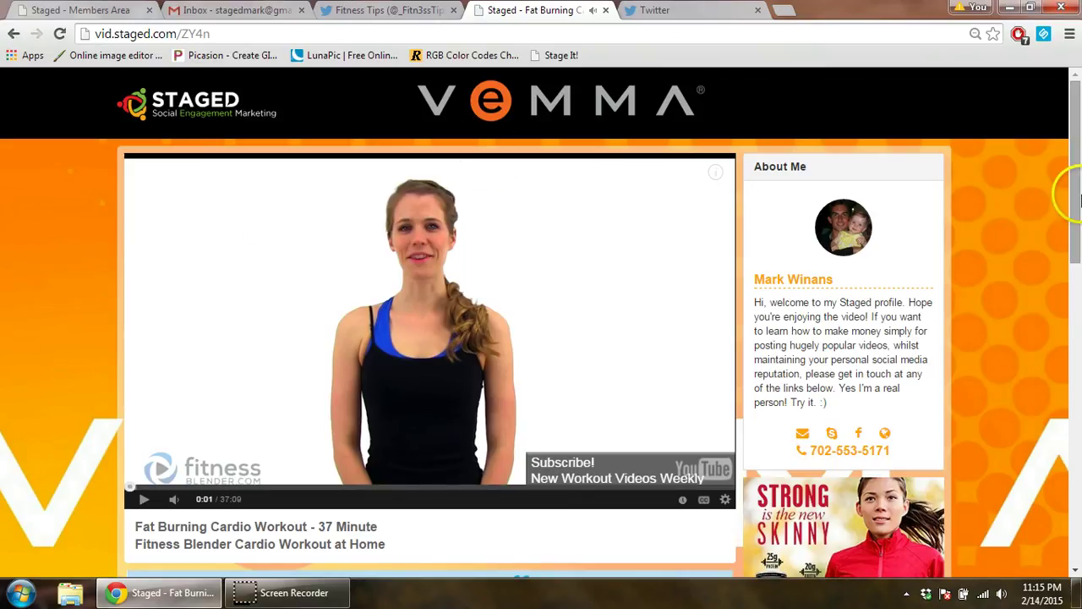
pyautogui.moveTo(1075, 197)
pyautogui.mouseDown()
pyautogui.moveTo(1065, 361)
pyautogui.moveTo(1069, 208)
pyautogui.mouseUp()
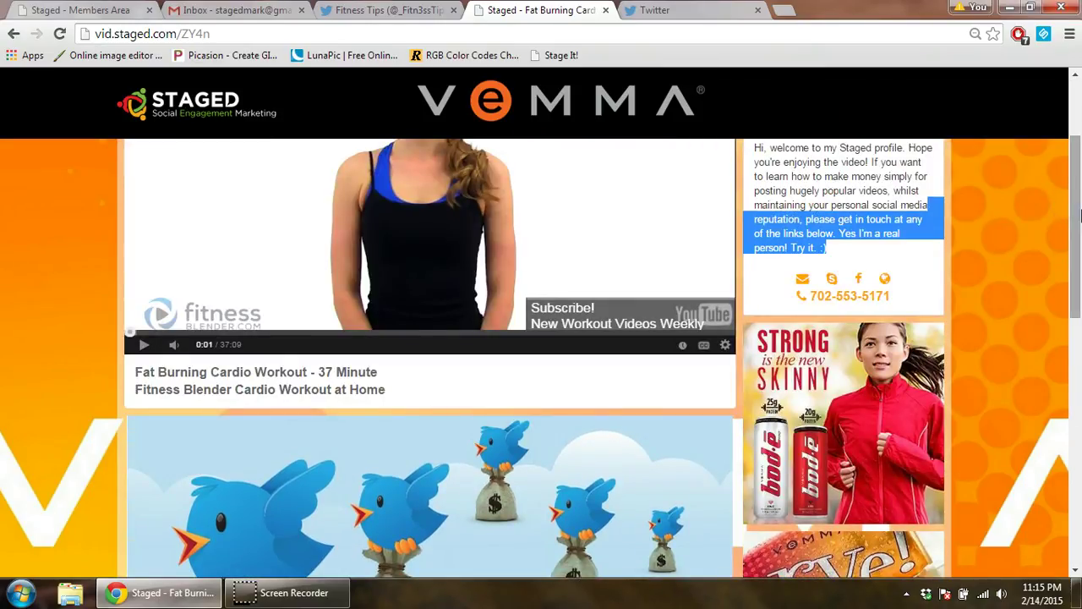
pyautogui.scroll(2, 1080, 217)
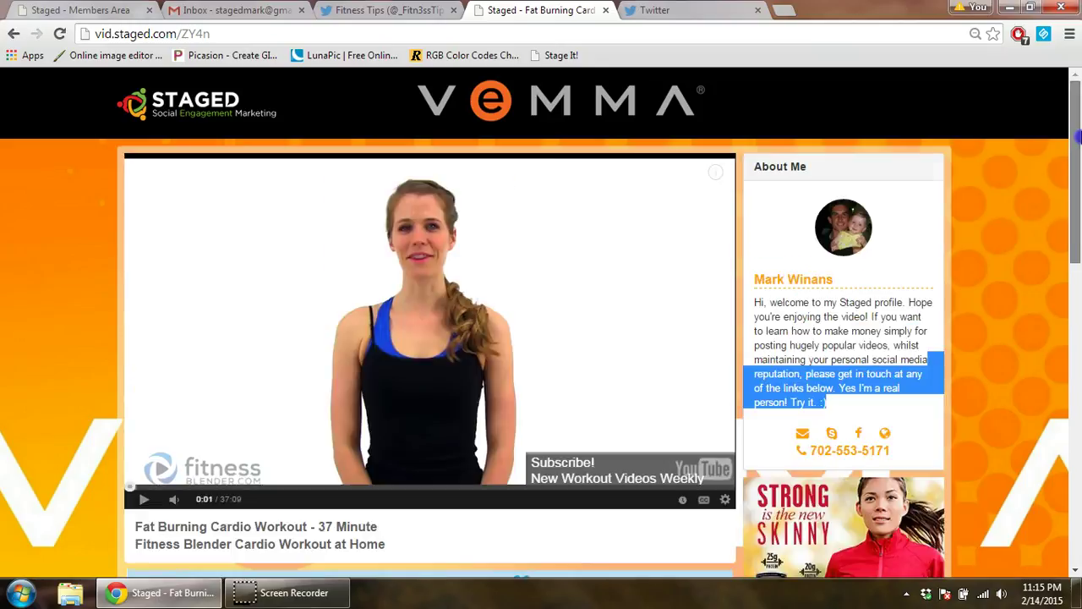
pyautogui.click(13, 38)
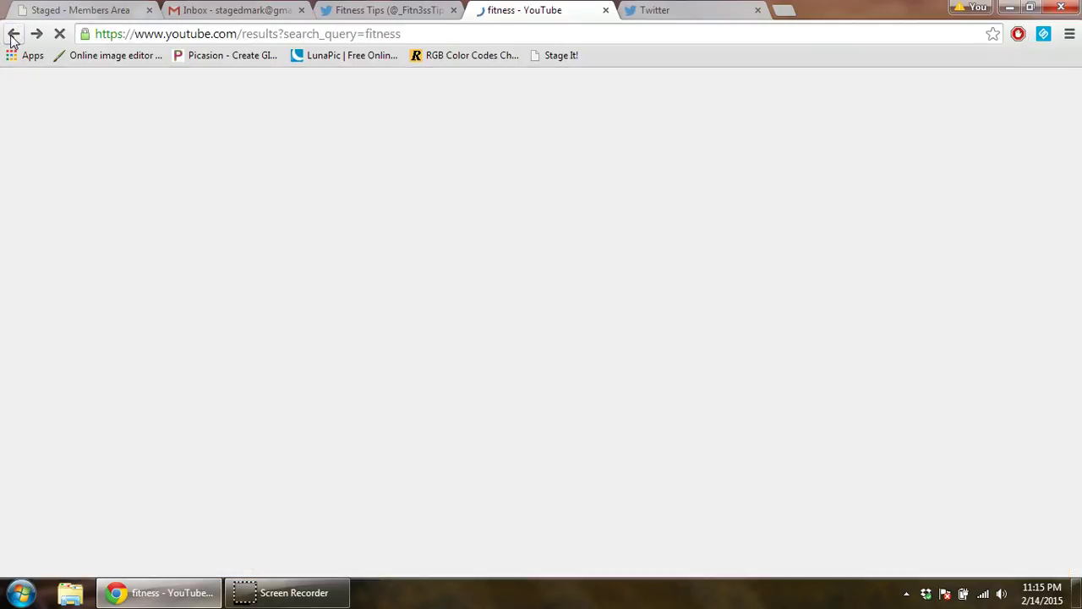
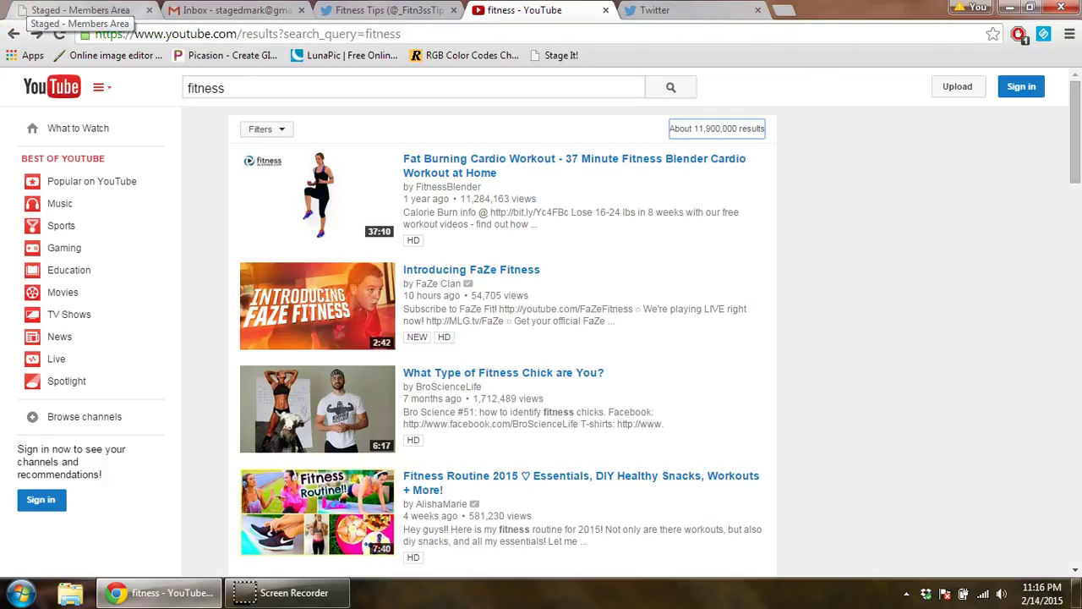
# Open Staged's Stage Group Management tab, which lists My Stage Group with 0 stages
pyautogui.click(68, 9)
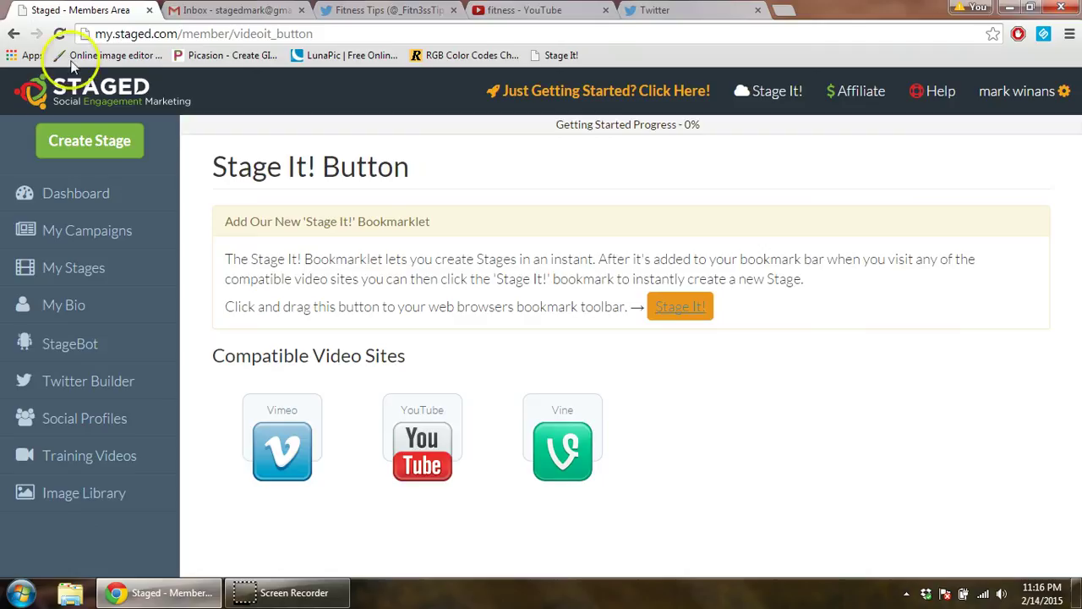
pyautogui.click(84, 204)
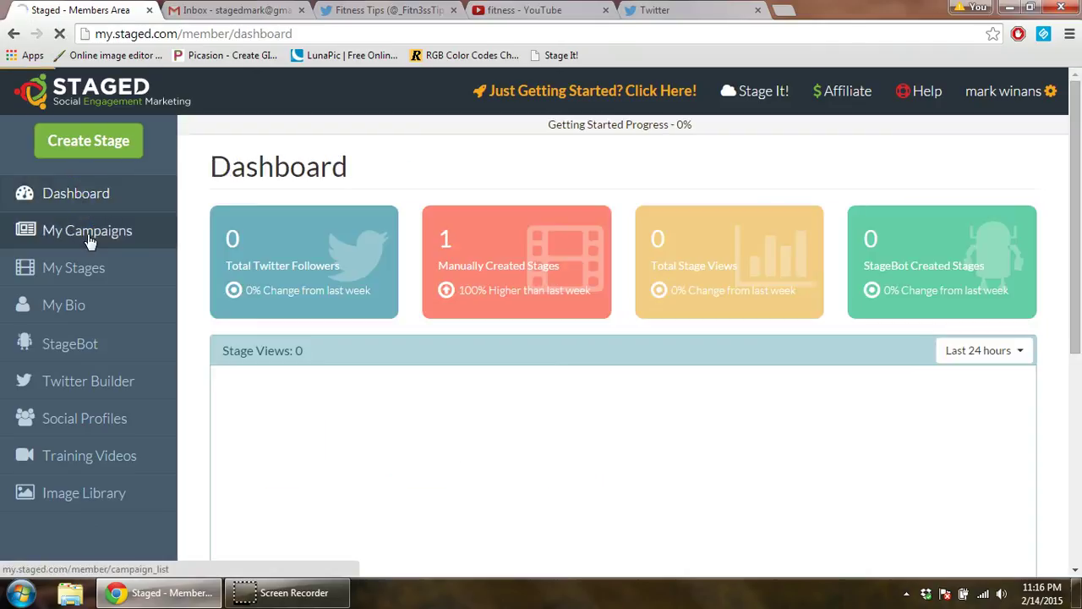
pyautogui.click(85, 269)
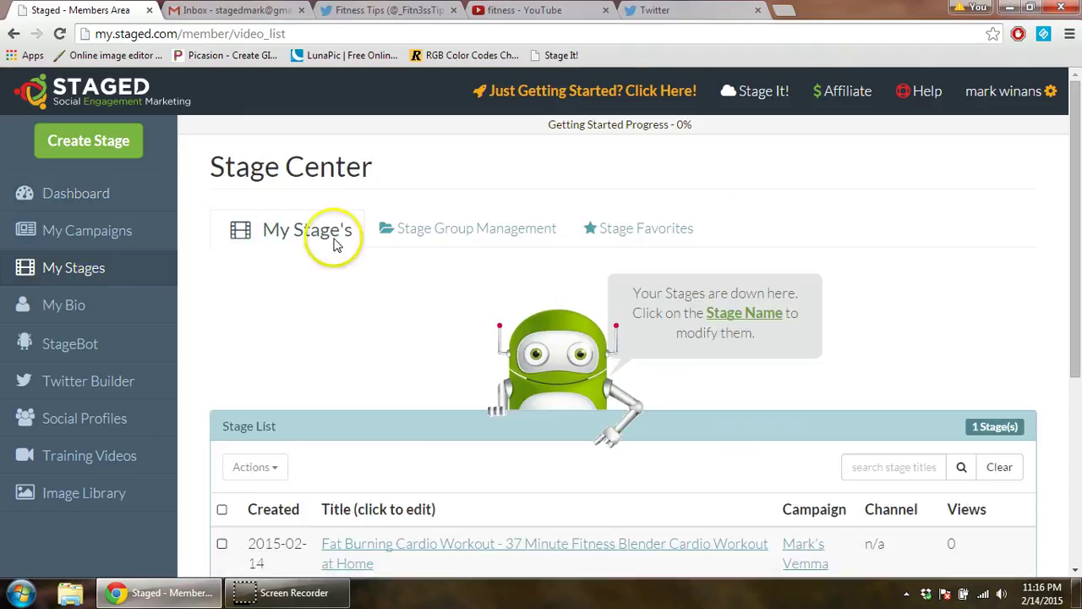
pyautogui.click(429, 235)
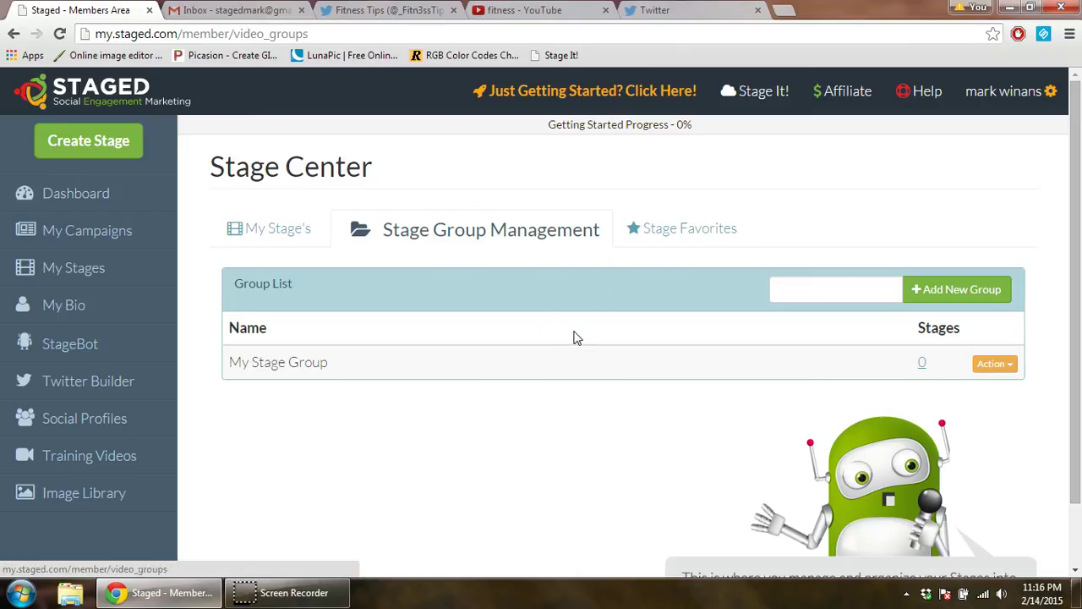
# Add a stage group named Fitness, reload the list, and return to YouTube's fitness results
pyautogui.click(821, 299)
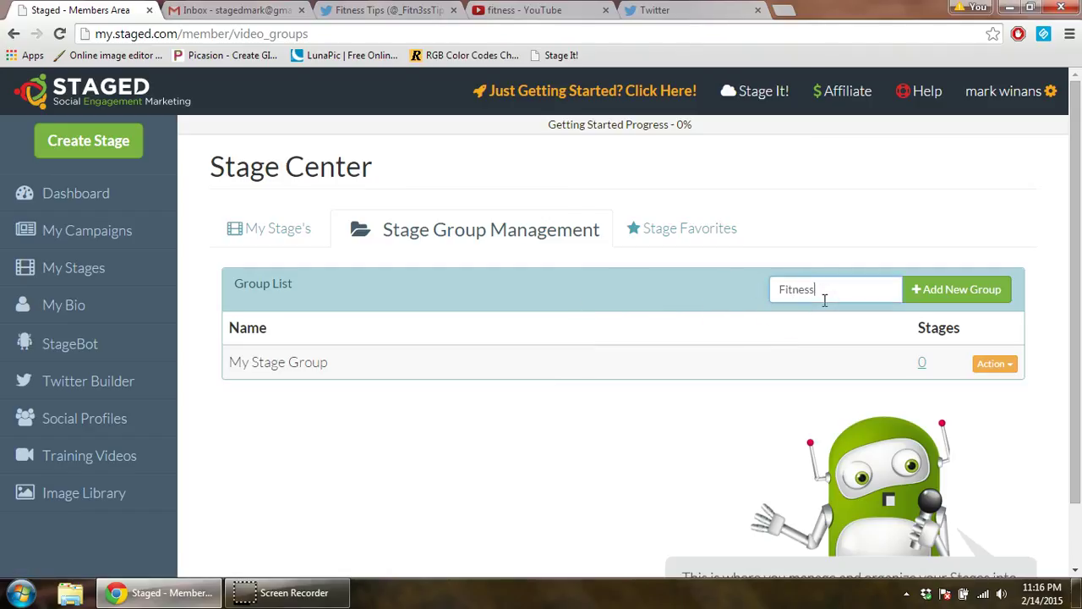
pyautogui.click(922, 289)
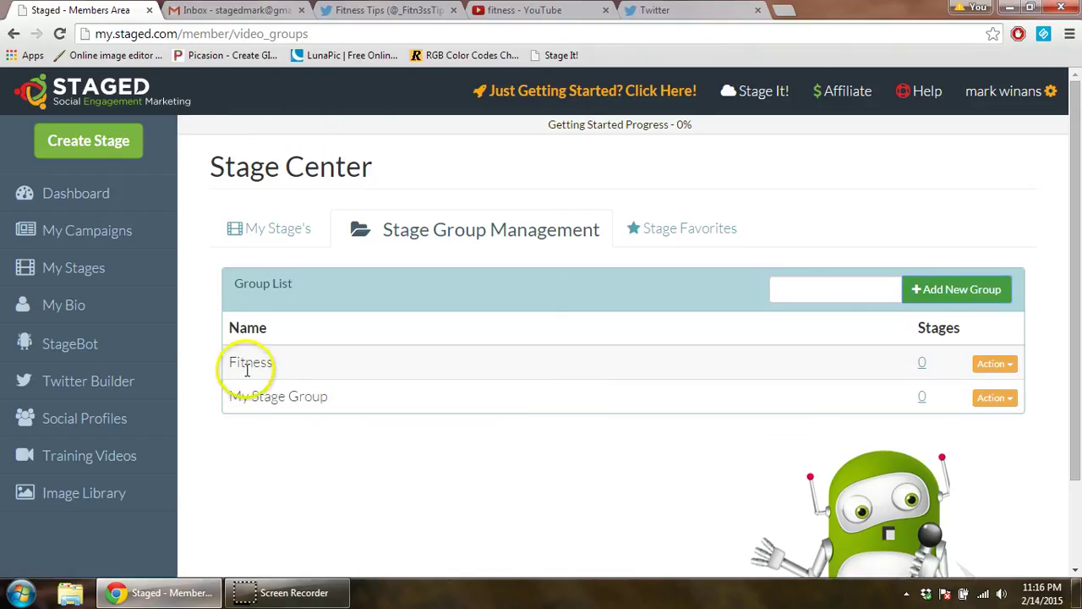
pyautogui.click(60, 34)
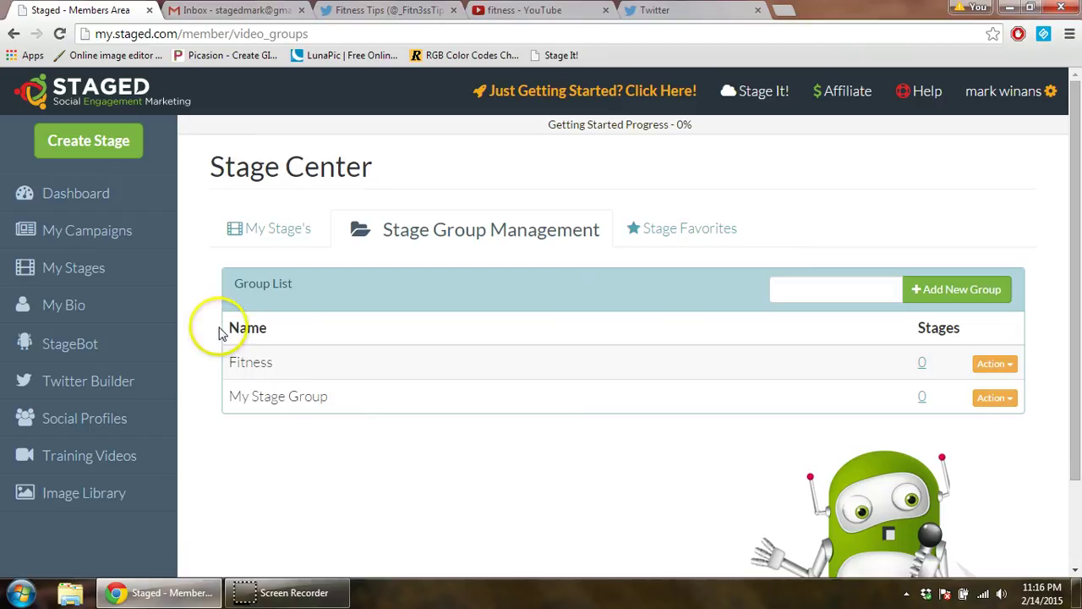
pyautogui.click(545, 10)
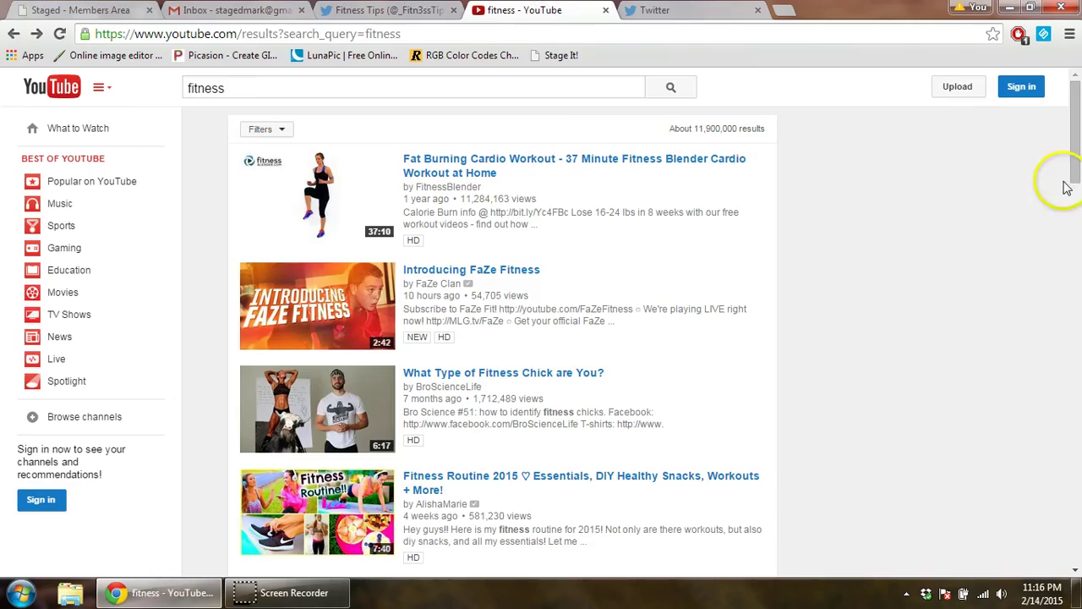
# Sort the fitness results by view count and open the ZUMBA® Fitness!!! video in a new tab
pyautogui.moveTo(1076, 177); pyautogui.dragTo(1076, 119)
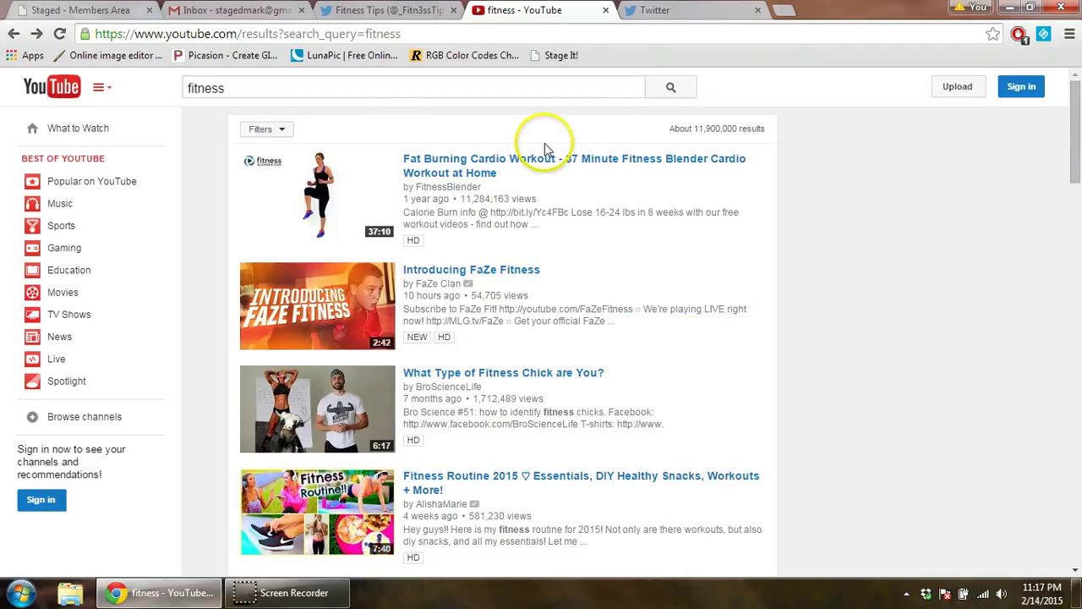
pyautogui.click(326, 82)
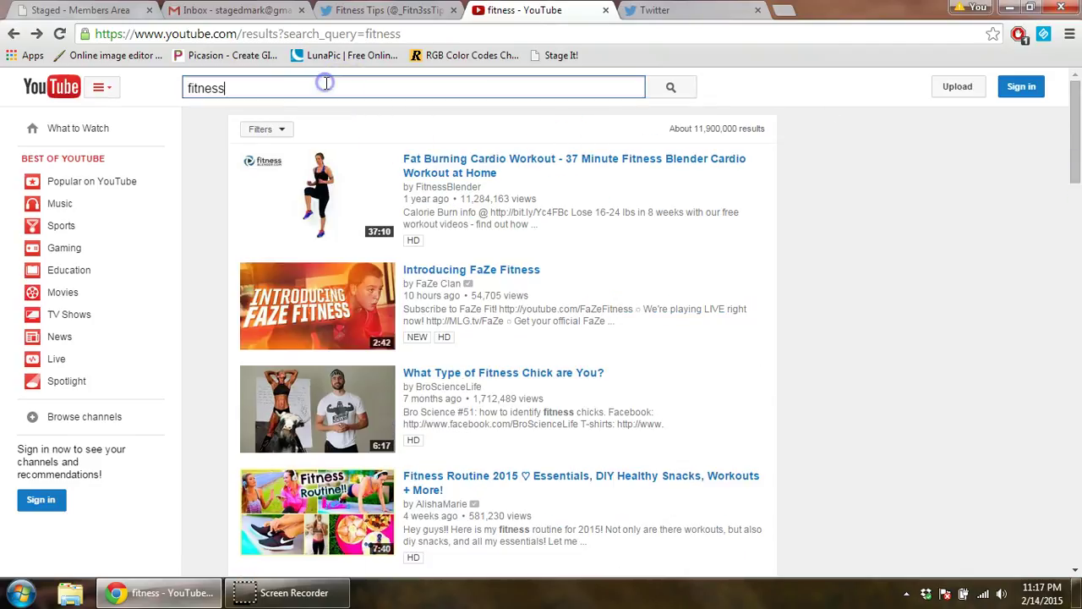
pyautogui.click(268, 128)
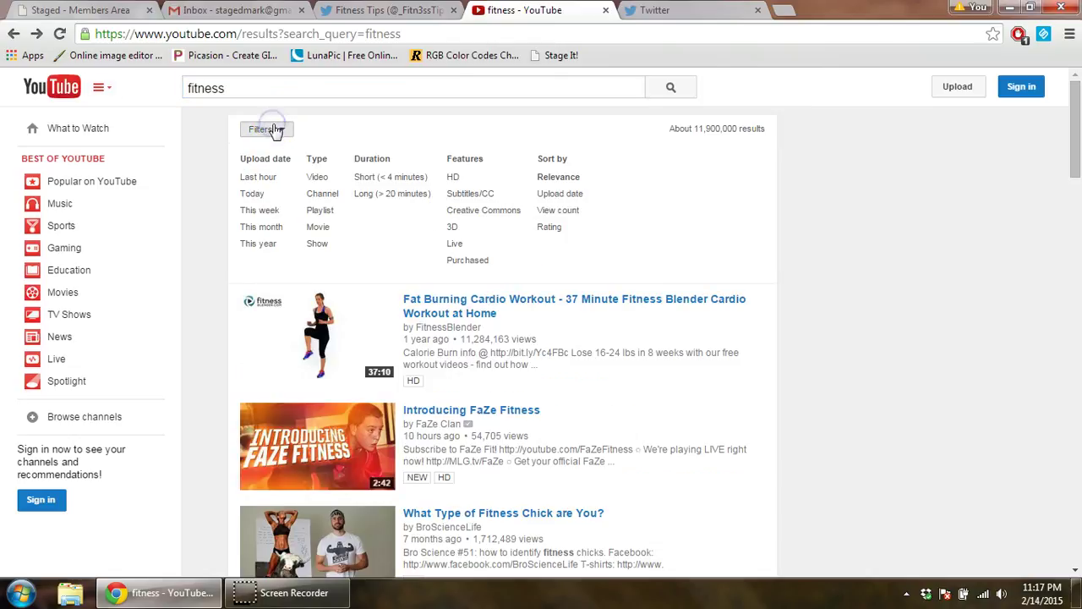
pyautogui.click(269, 131)
pyautogui.click(242, 88)
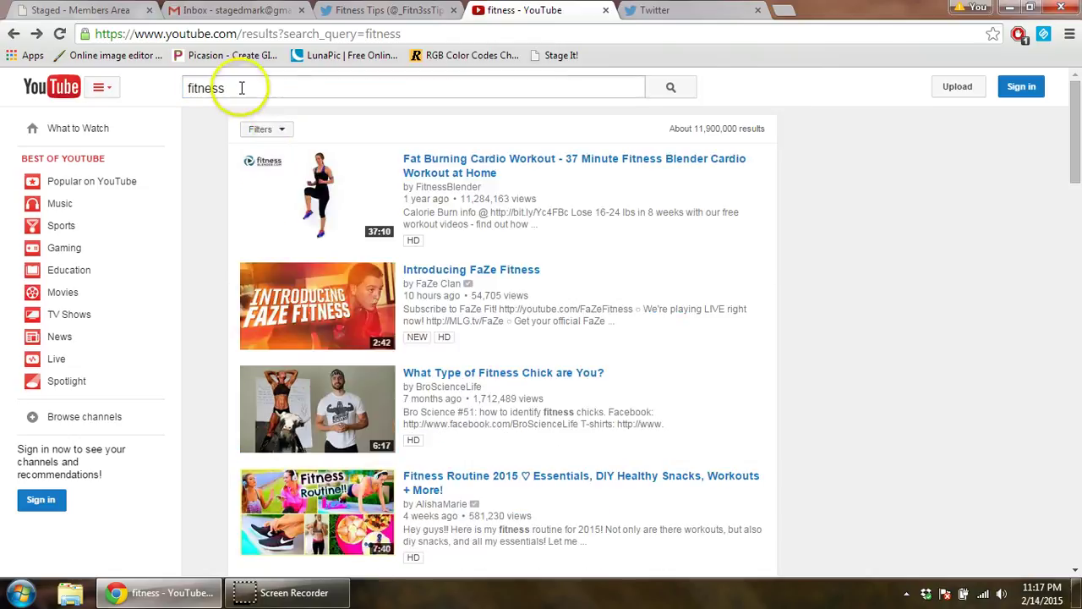
pyautogui.click(285, 132)
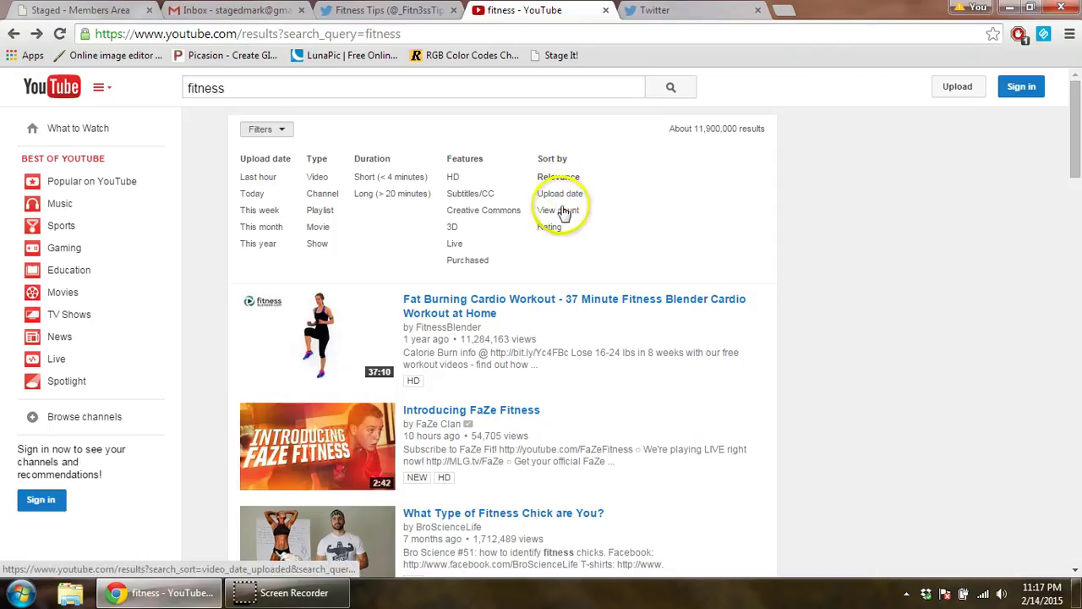
pyautogui.click(558, 211)
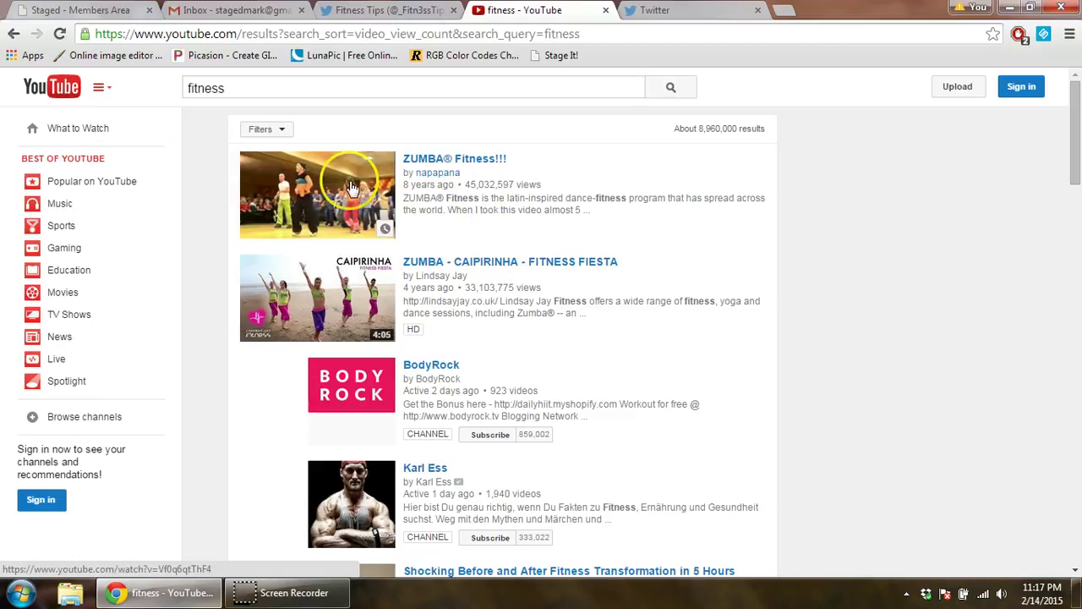
pyautogui.middleClick(313, 200)
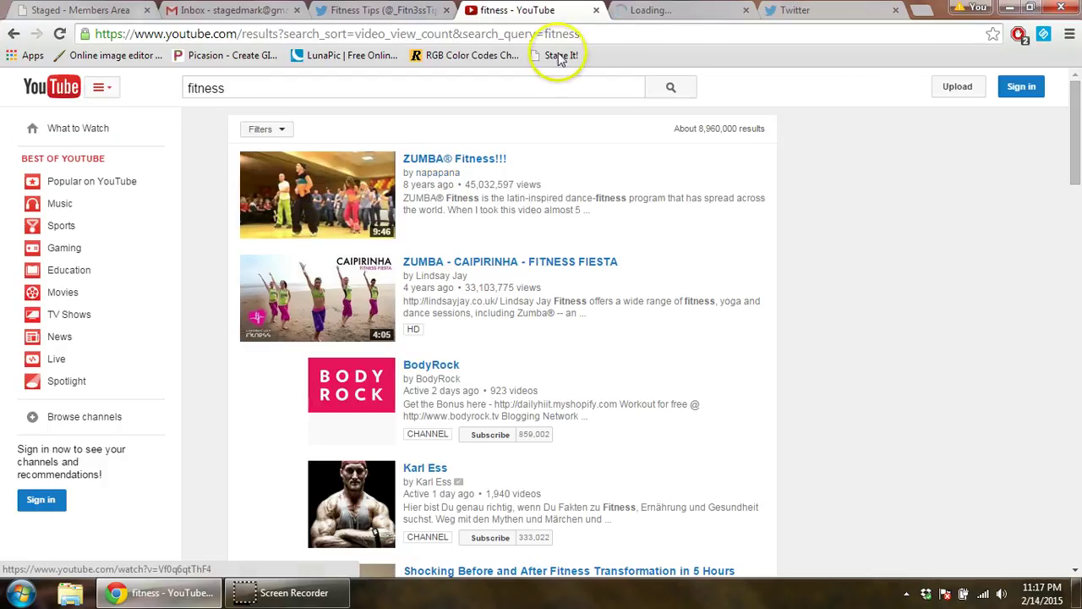
# Pause the ZUMBA video, stage it into the Fitness group, and close the Stage It! popup
pyautogui.click(668, 10)
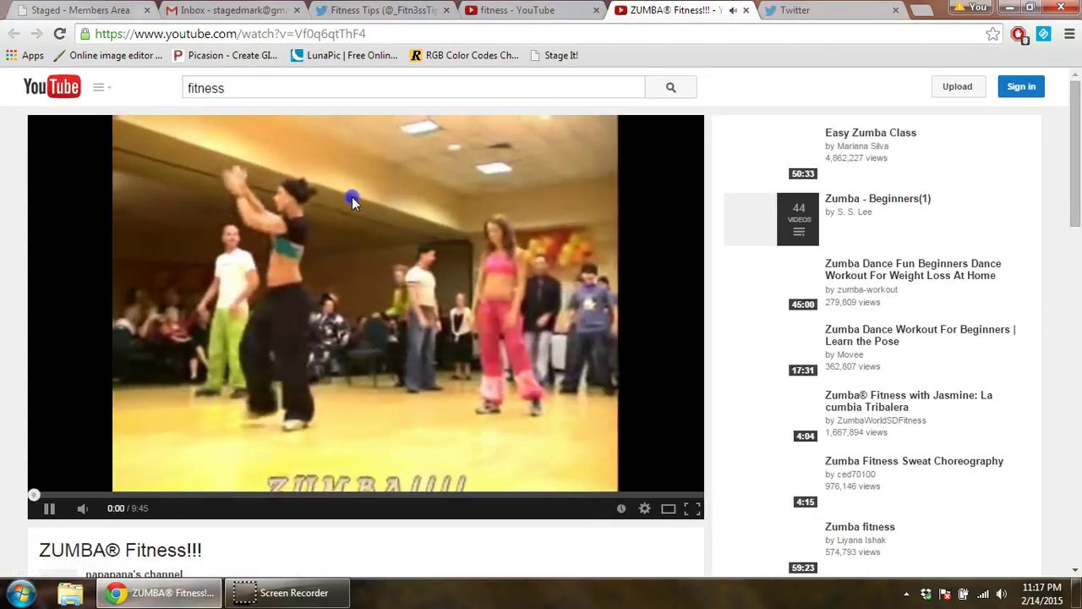
pyautogui.click(352, 199)
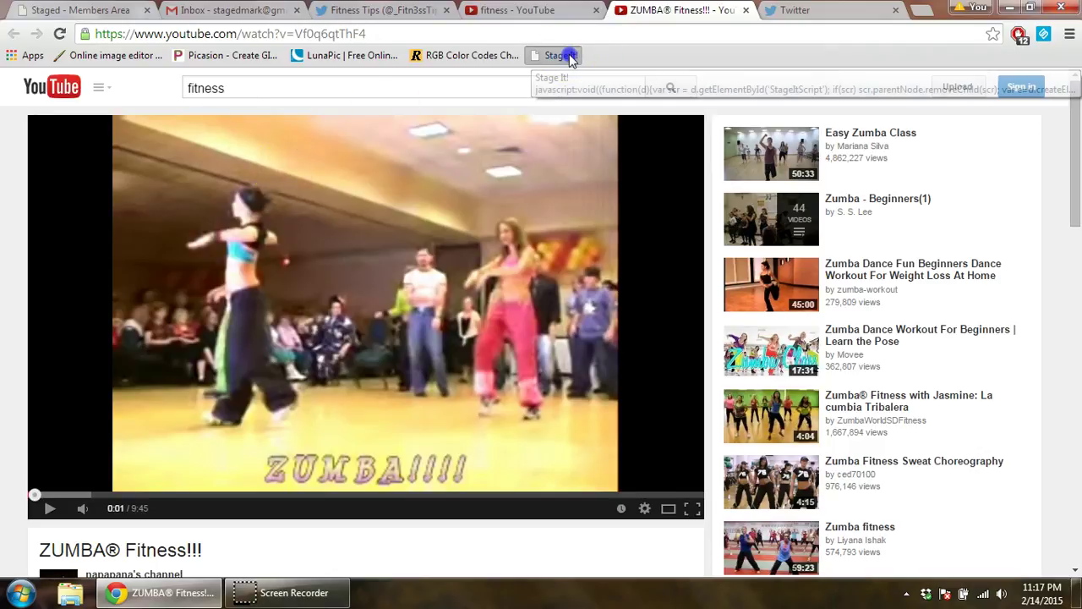
pyautogui.click(564, 55)
pyautogui.click(490, 279)
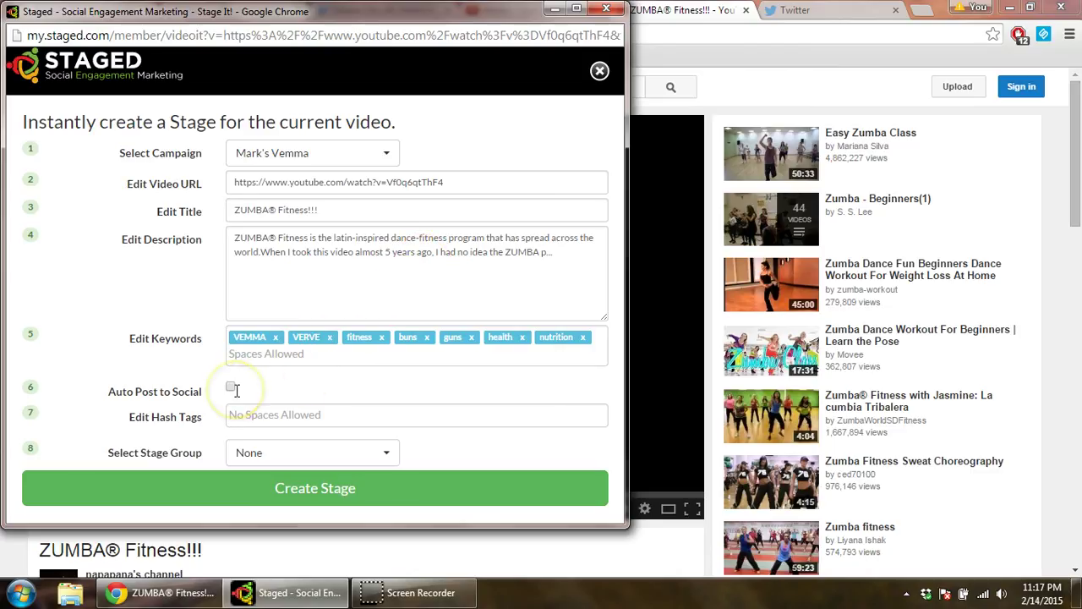
pyautogui.click(264, 454)
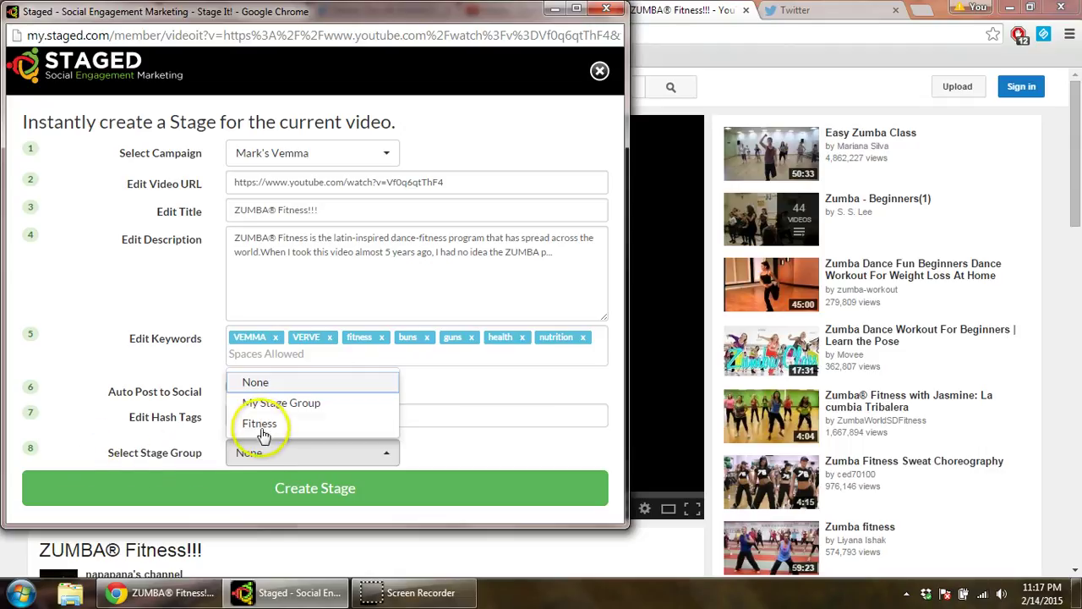
pyautogui.click(262, 424)
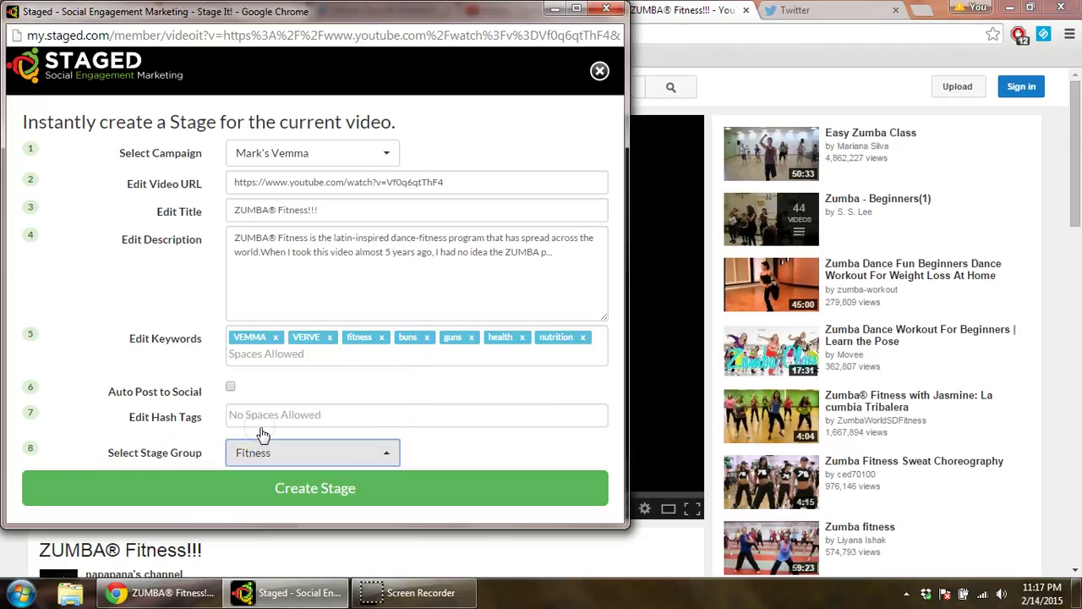
pyautogui.click(351, 498)
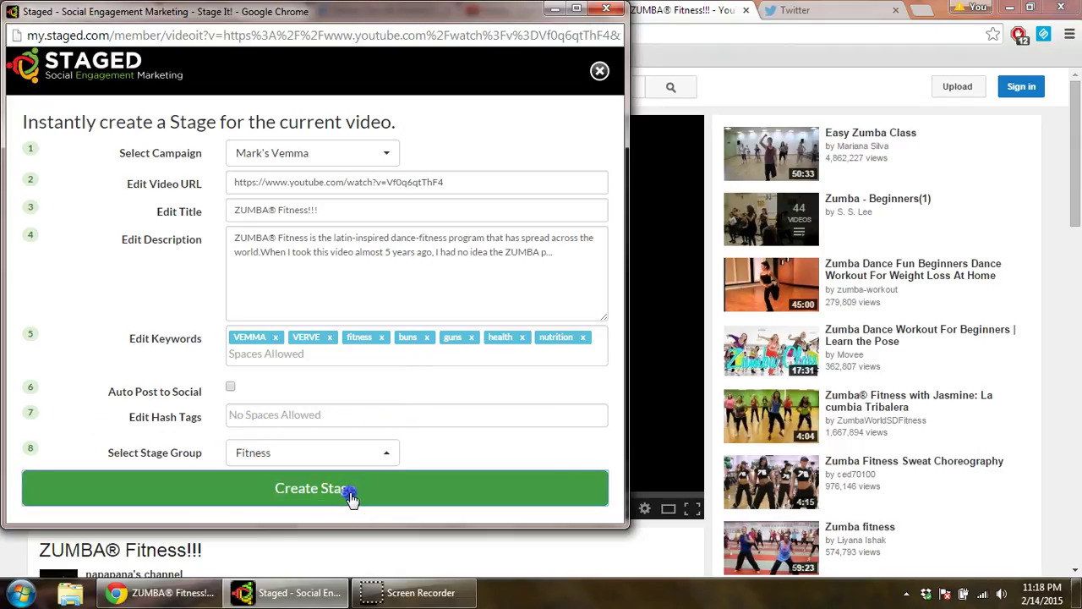
pyautogui.click(618, 11)
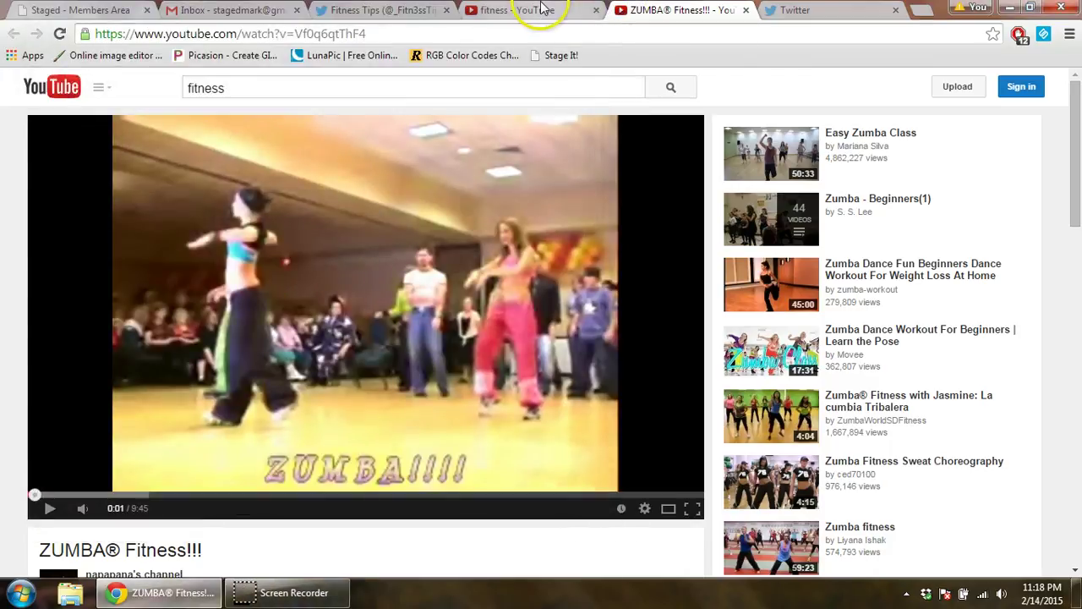
# Open the Furious Pete fitness transformation video from the results in a new tab
pyautogui.click(542, 9)
pyautogui.scroll(-3, 542, 338)
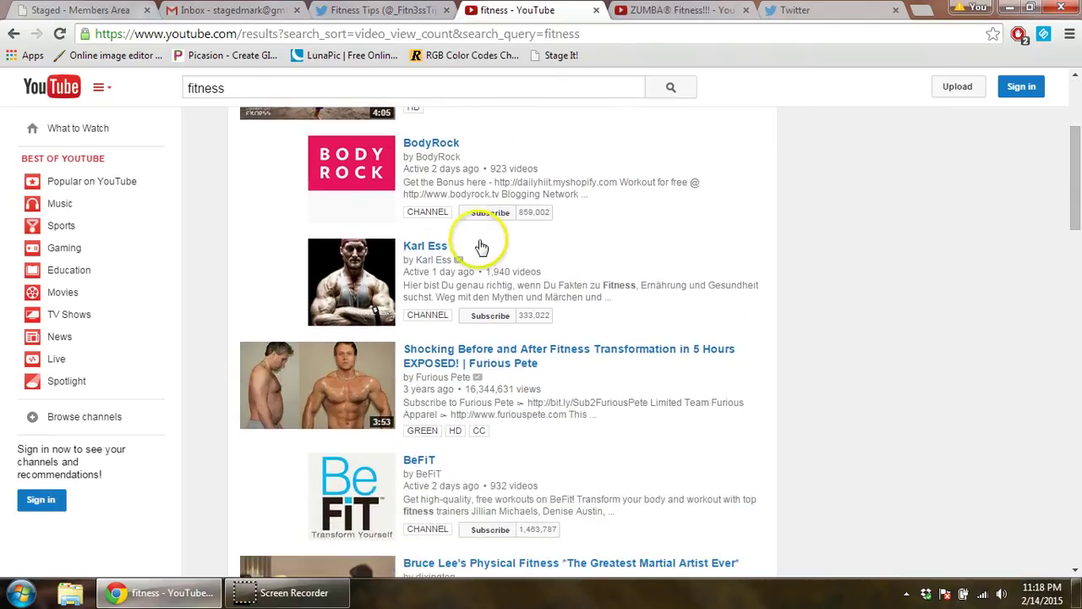
pyautogui.middleClick(307, 373)
pyautogui.click(589, 12)
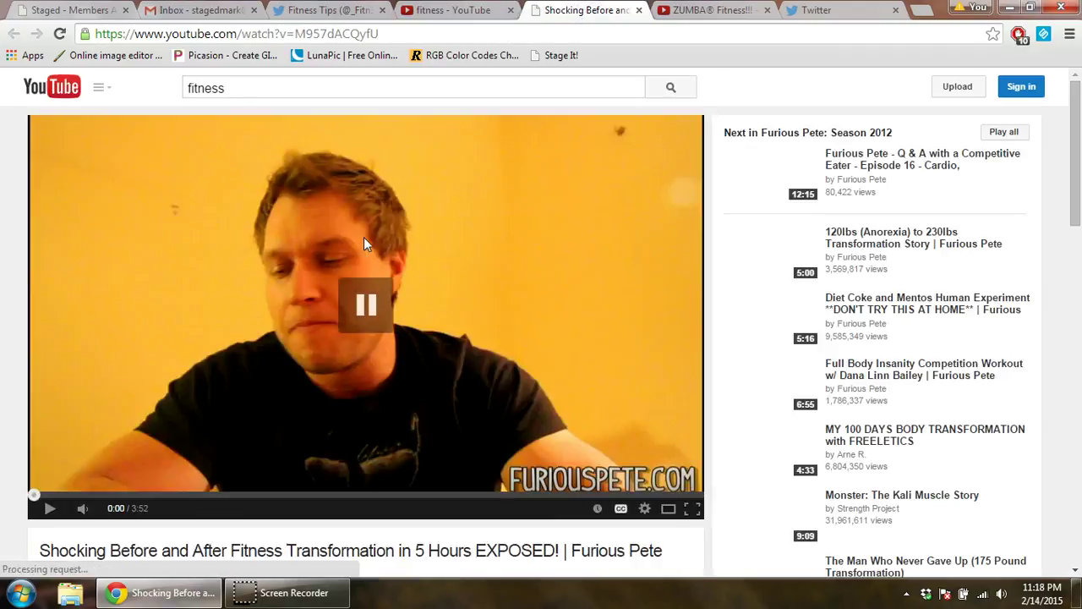
pyautogui.moveTo(1070, 181); pyautogui.dragTo(1068, 260)
pyautogui.scroll(3, 1069, 254)
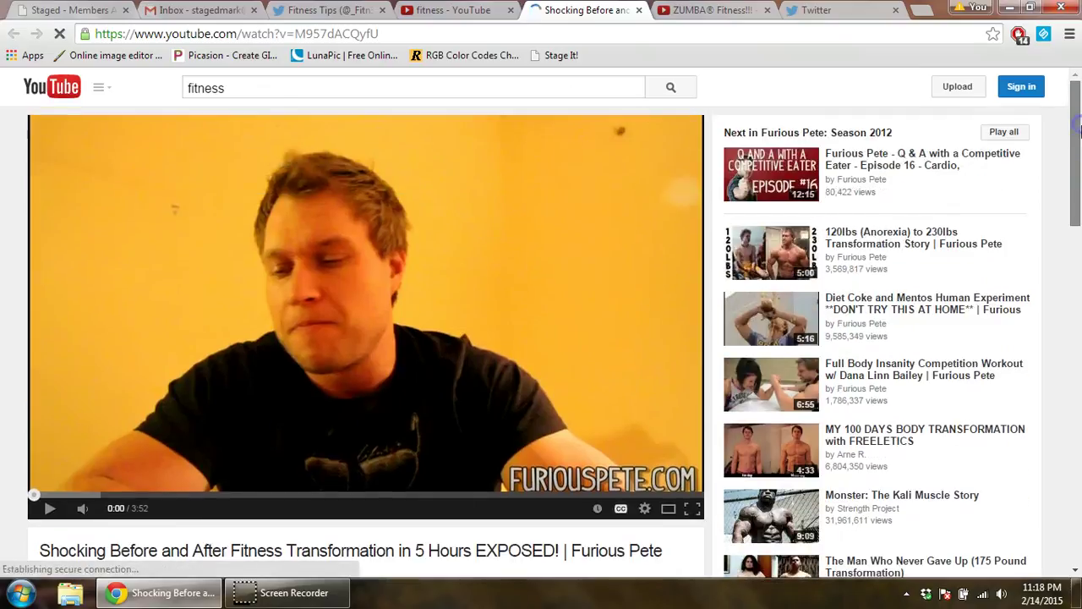
# Stage the transformation video in the Fitness group, then return to the fitness results
pyautogui.click(560, 56)
pyautogui.click(510, 277)
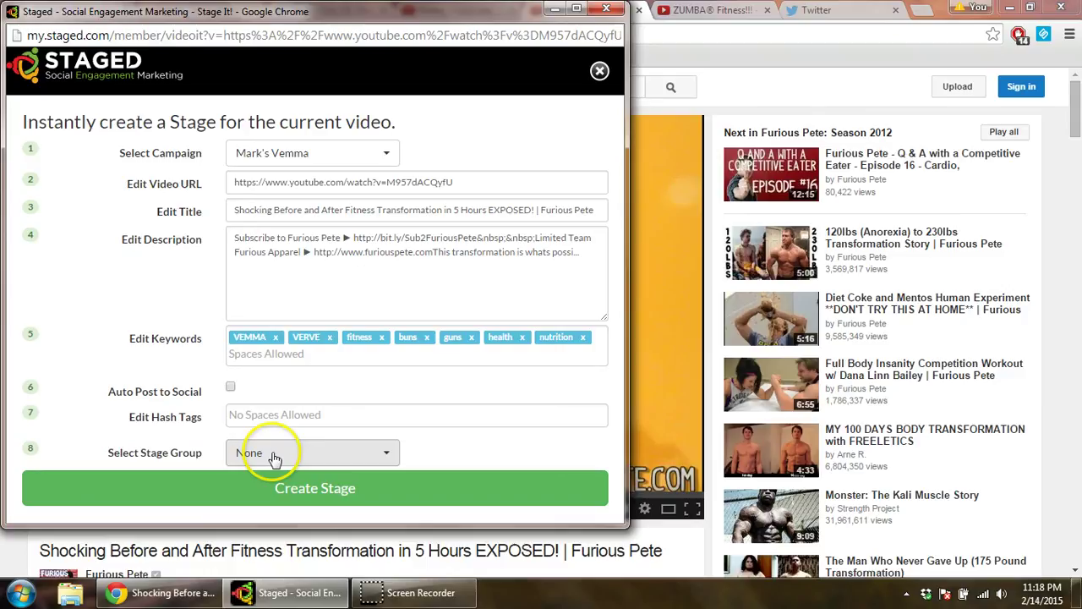
pyautogui.click(273, 455)
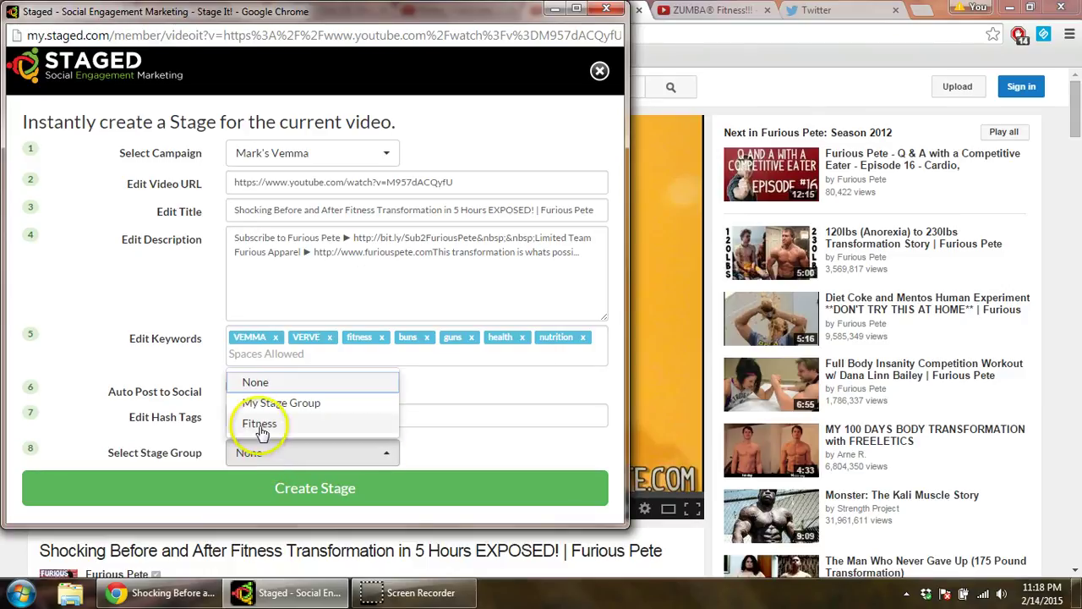
pyautogui.click(260, 427)
pyautogui.click(303, 482)
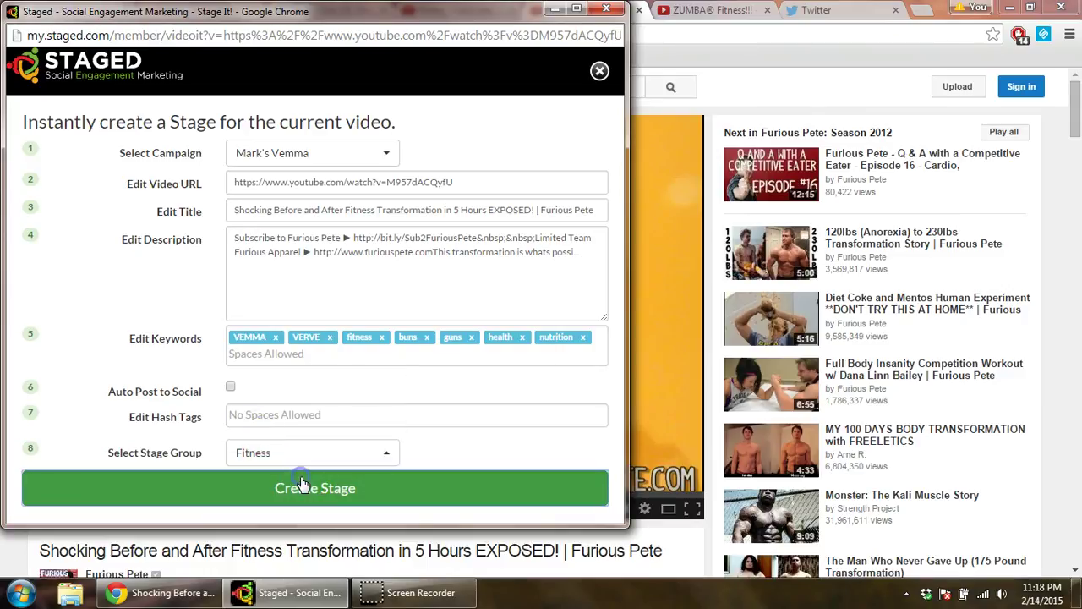
pyautogui.click(614, 8)
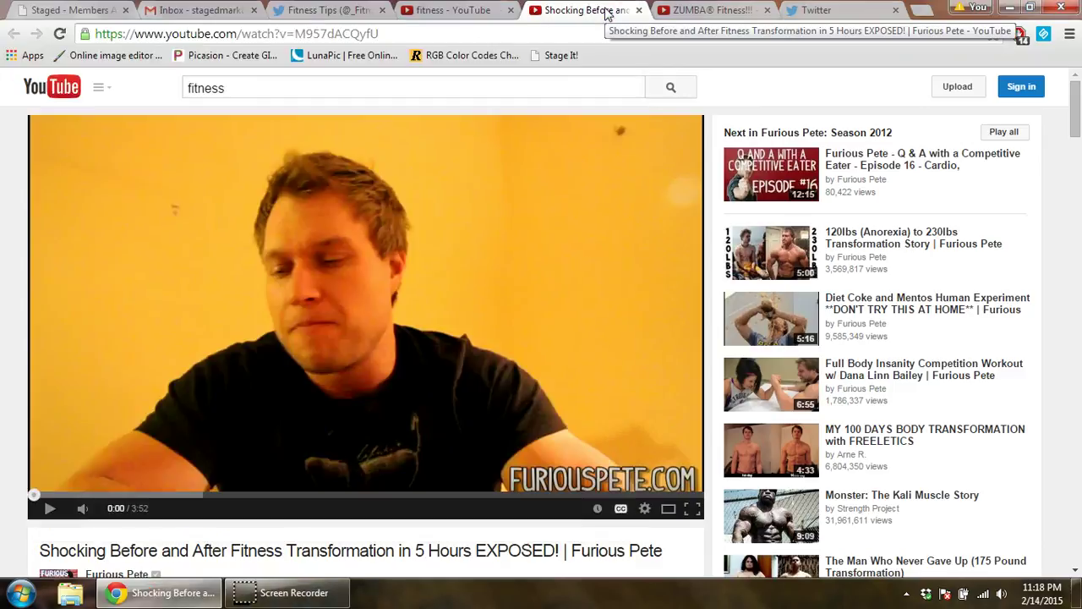
pyautogui.click(437, 8)
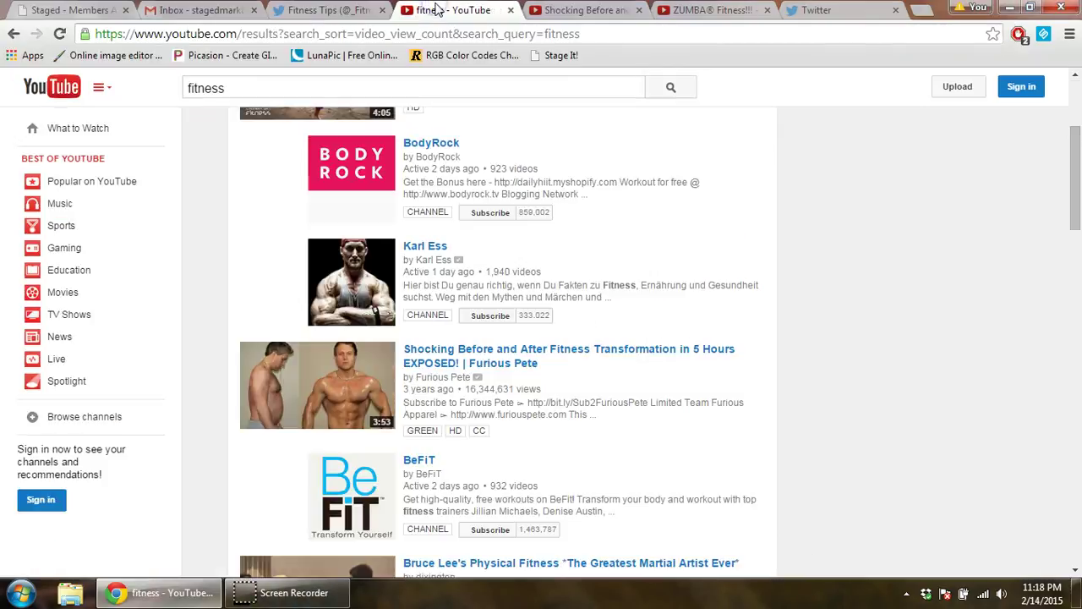
# Open the Bruce Lee's Physical Fitness video in a new tab and pause it
pyautogui.scroll(-1, 437, 9)
pyautogui.scroll(-2, 437, 9)
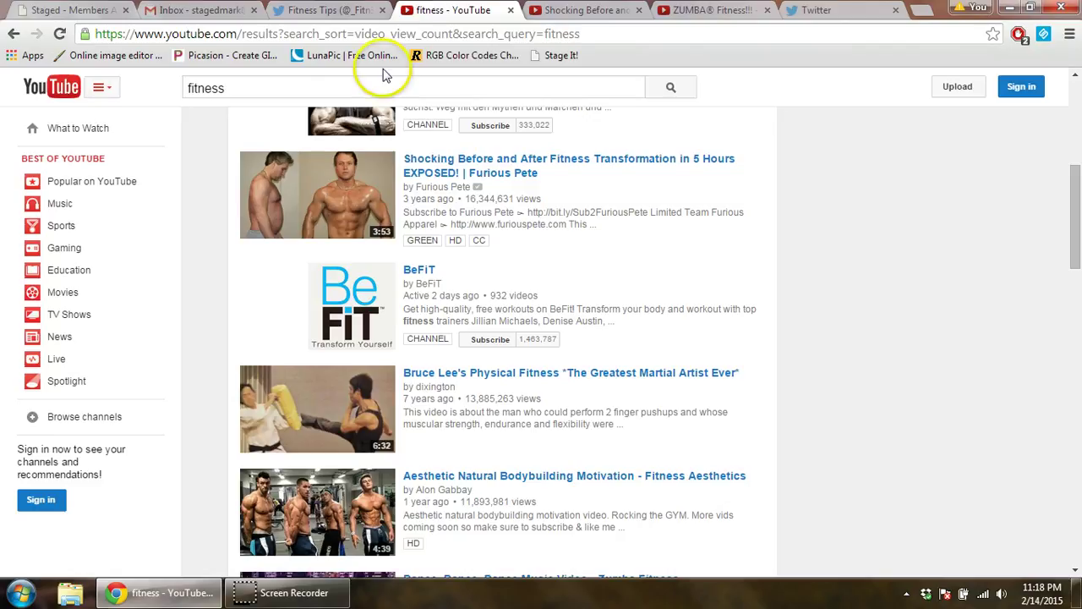
pyautogui.middleClick(343, 412)
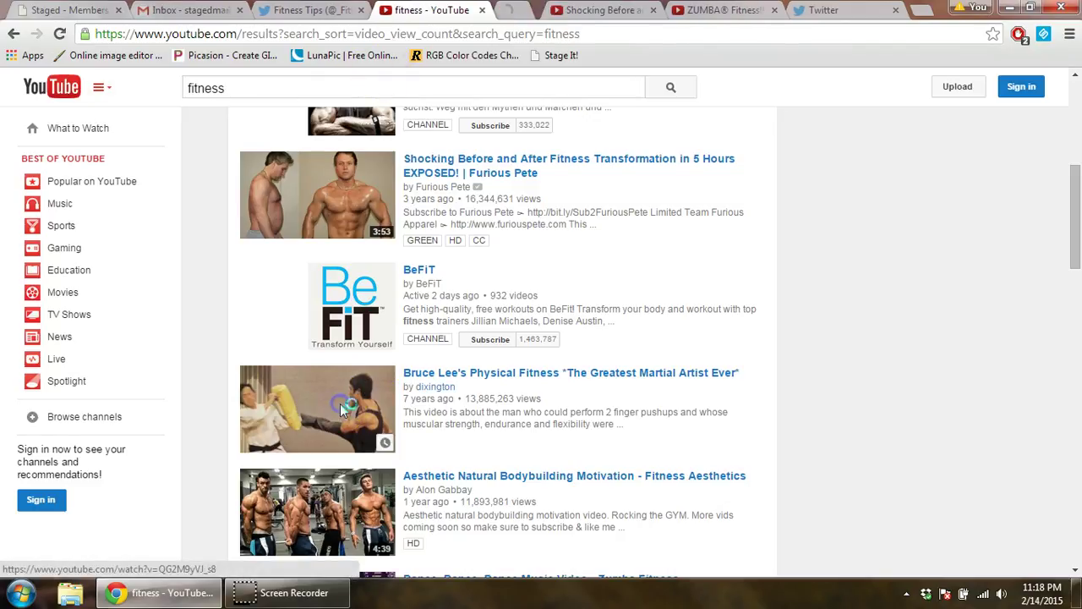
pyautogui.click(510, 10)
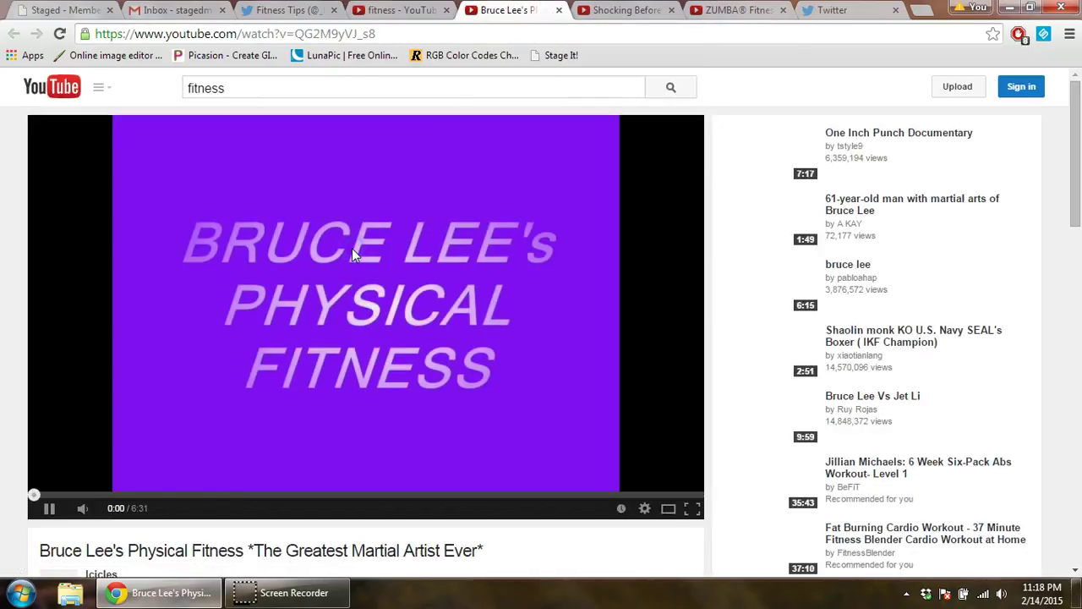
pyautogui.click(352, 248)
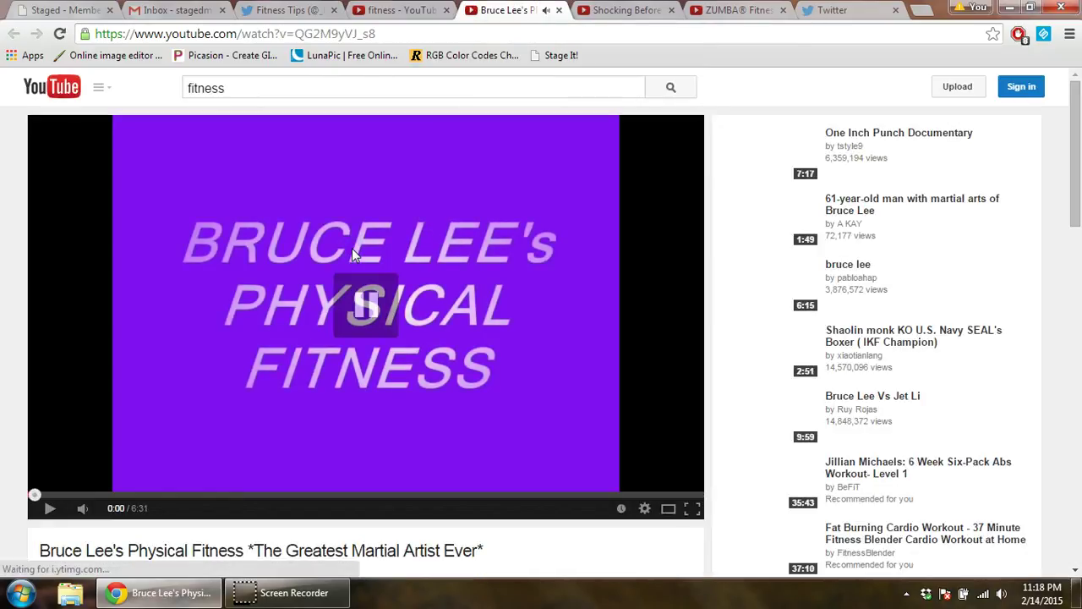
# Stage the Bruce Lee video under the Fitness group and close the staging popup
pyautogui.click(557, 55)
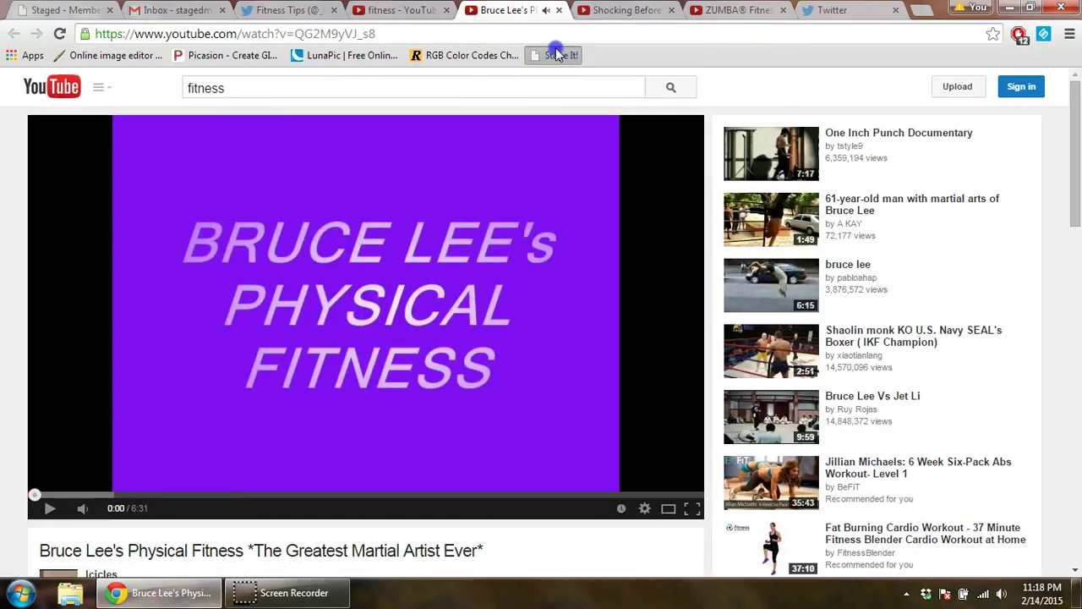
pyautogui.click(397, 280)
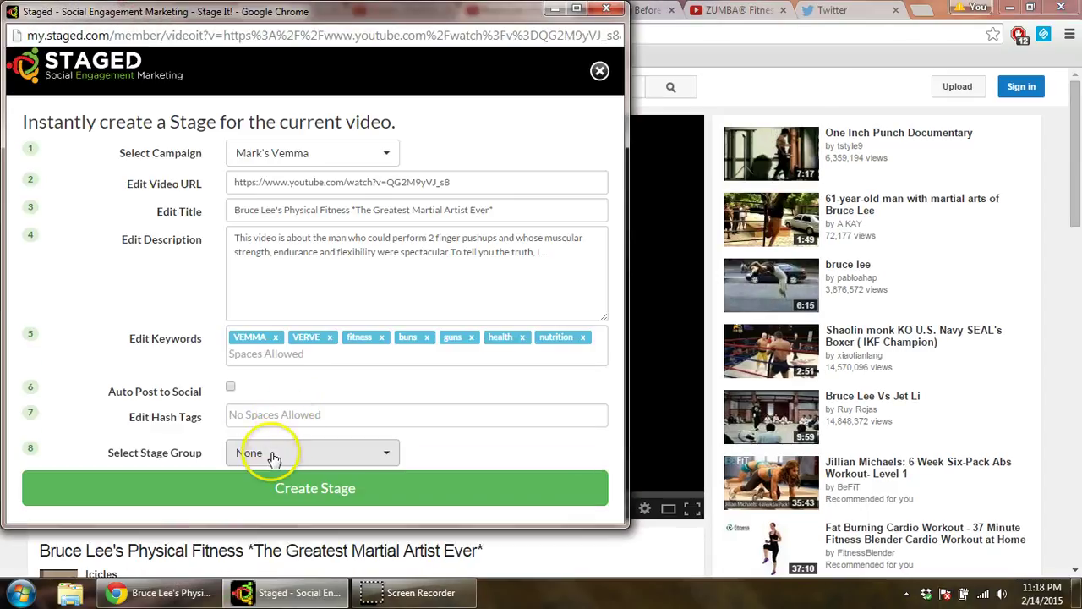
pyautogui.click(273, 457)
pyautogui.click(262, 424)
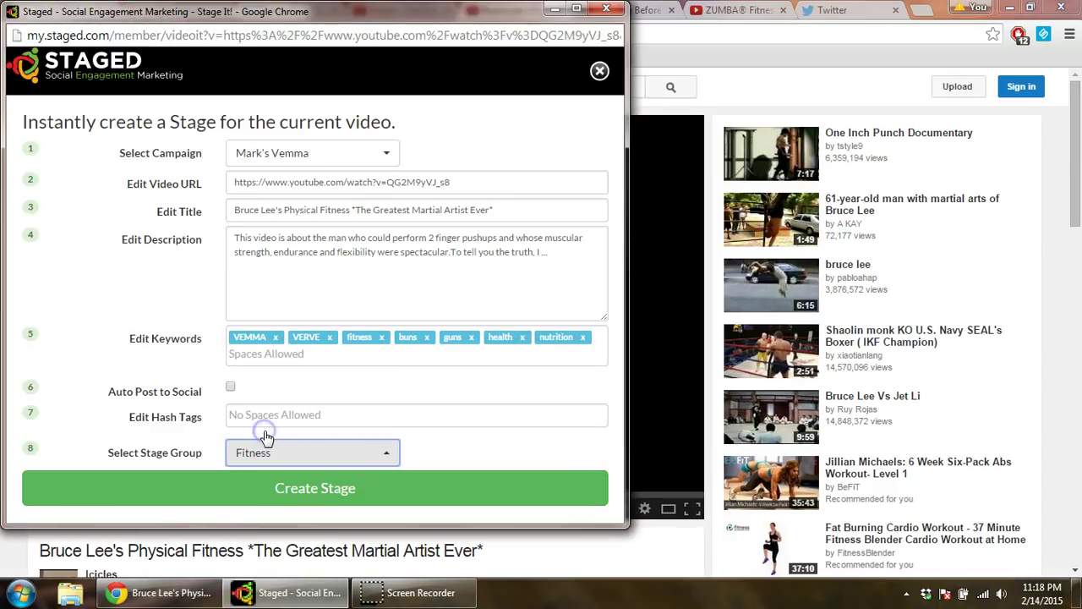
pyautogui.click(330, 501)
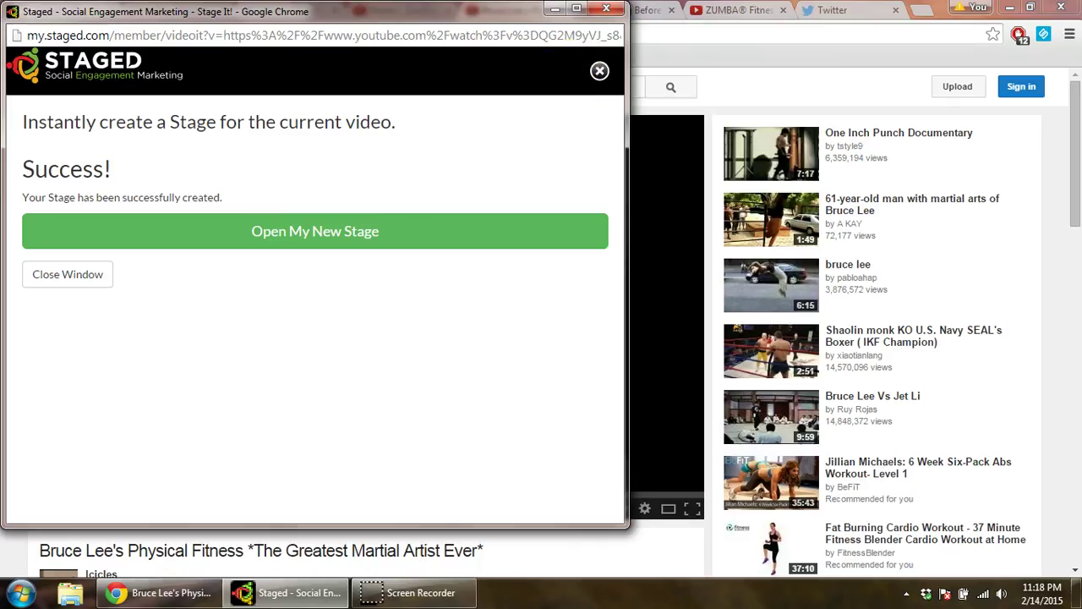
pyautogui.click(606, 10)
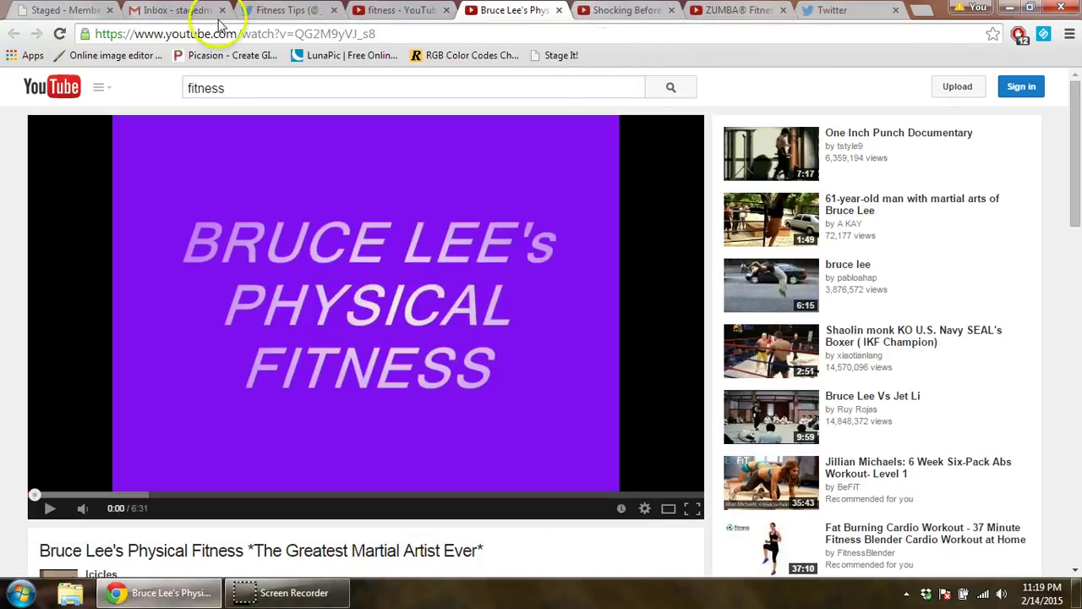
# Confirm the Fitness group holds 3 stages, then open My Campaigns showing the Vemma campaign
pyautogui.click(64, 11)
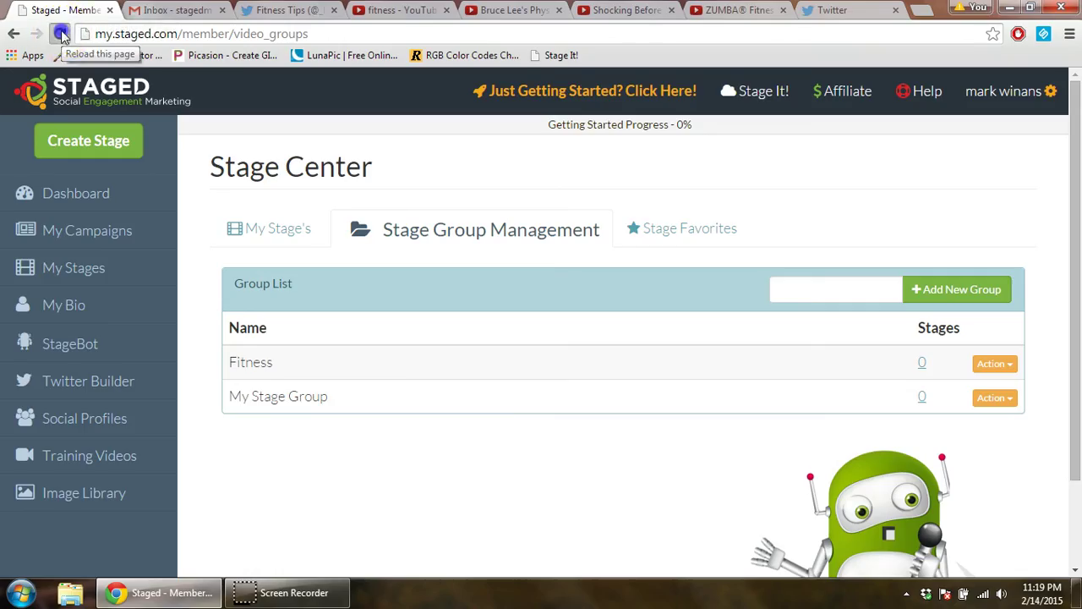
pyautogui.click(62, 34)
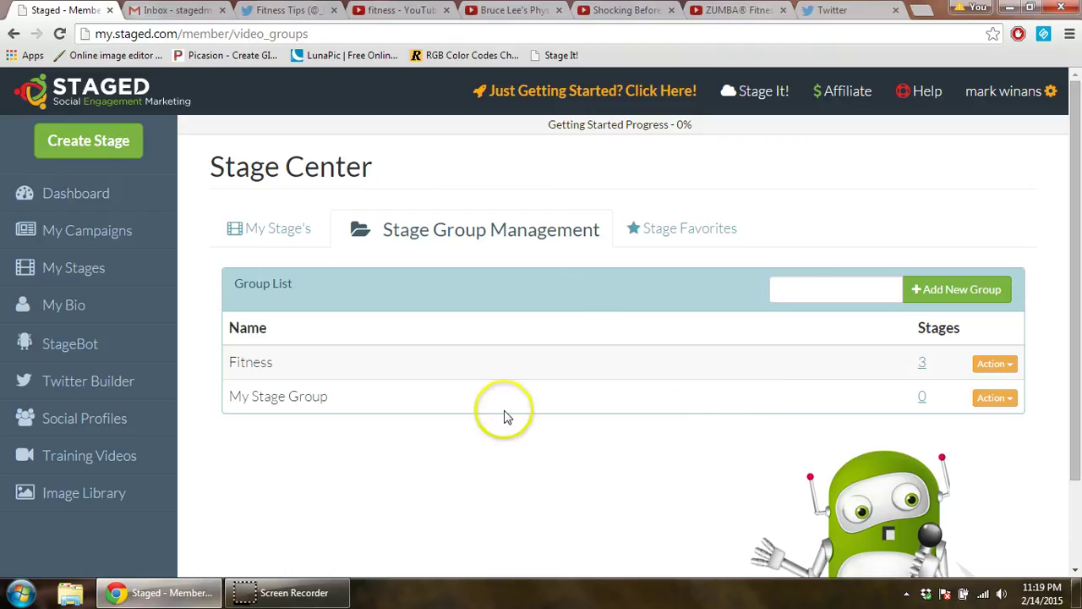
pyautogui.click(138, 230)
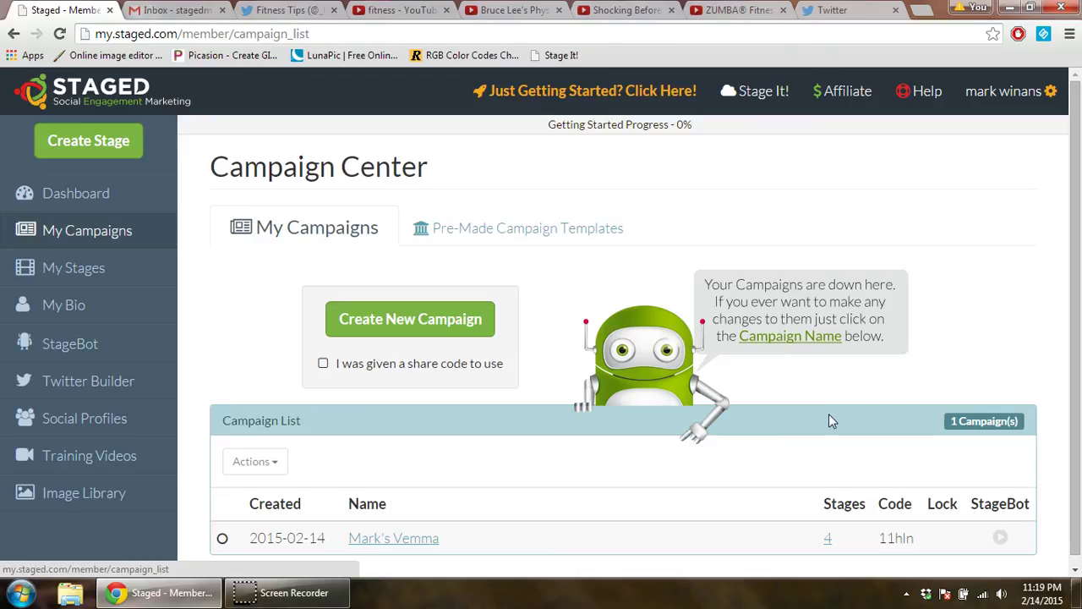
# Open the Vemma campaign in the Campaign Builder and scroll to its empty Related Videos widget
pyautogui.click(414, 542)
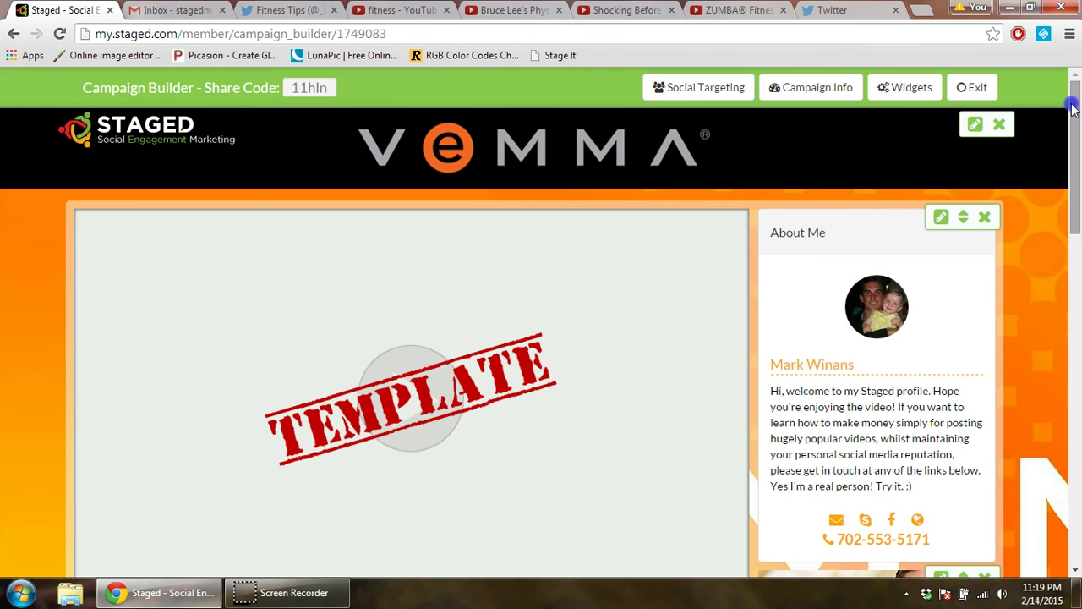
pyautogui.moveTo(1072, 108); pyautogui.dragTo(1072, 136)
pyautogui.moveTo(1072, 150)
pyautogui.mouseDown()
pyautogui.moveTo(1057, 376)
pyautogui.moveTo(1071, 125)
pyautogui.moveTo(1074, 135)
pyautogui.mouseUp()
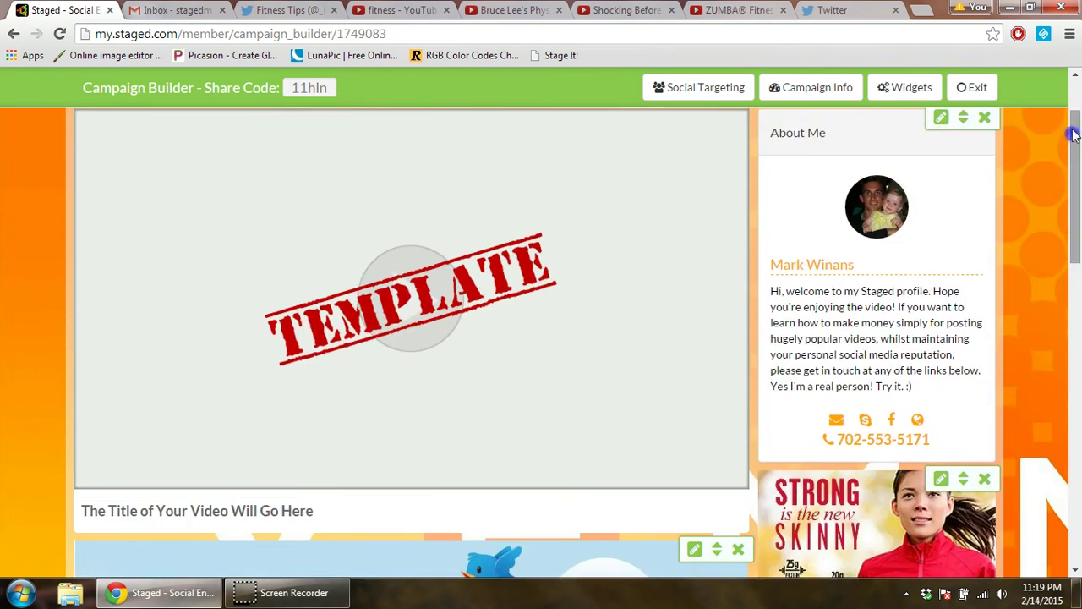
pyautogui.click(909, 87)
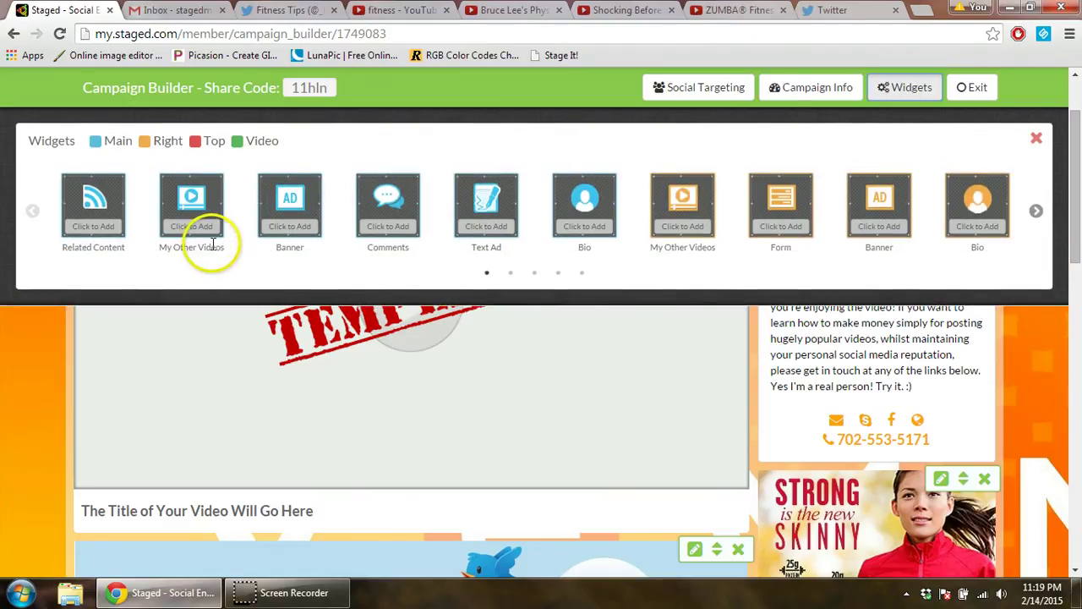
pyautogui.click(1035, 142)
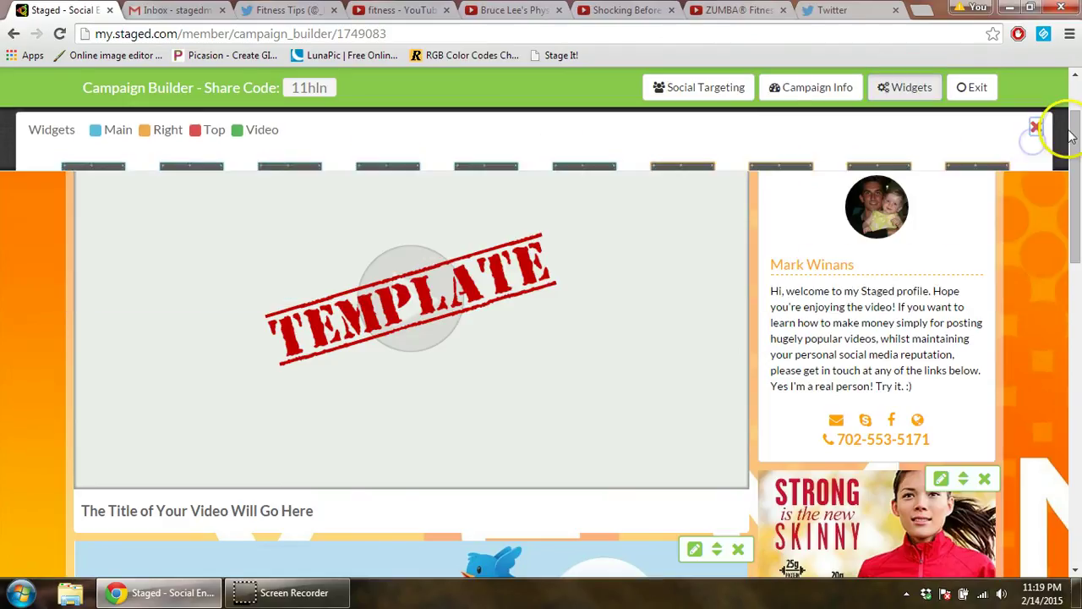
pyautogui.moveTo(1077, 140); pyautogui.dragTo(1076, 423)
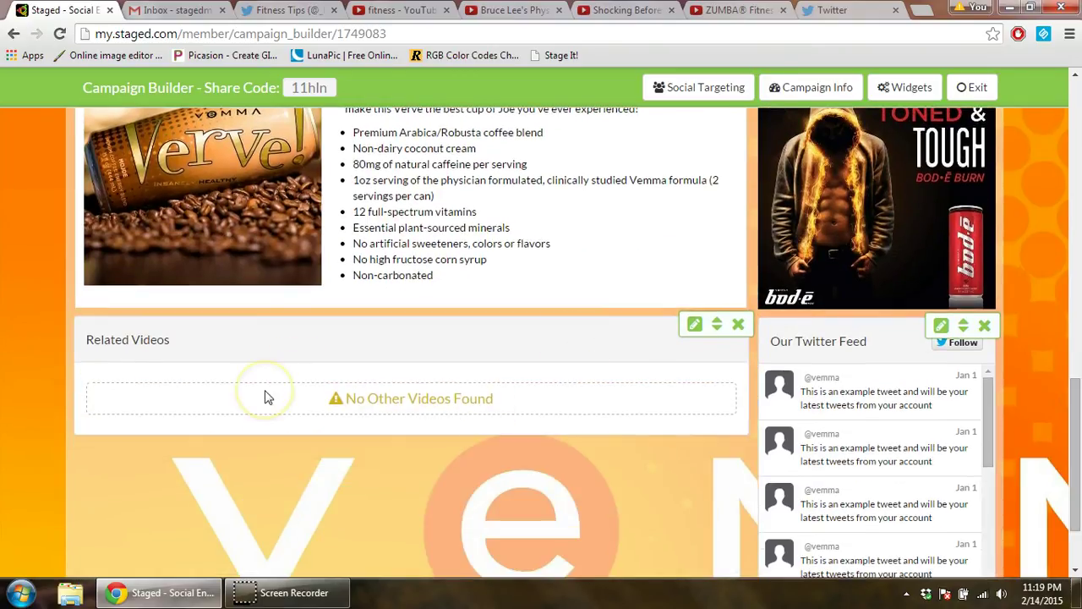
pyautogui.click(304, 381)
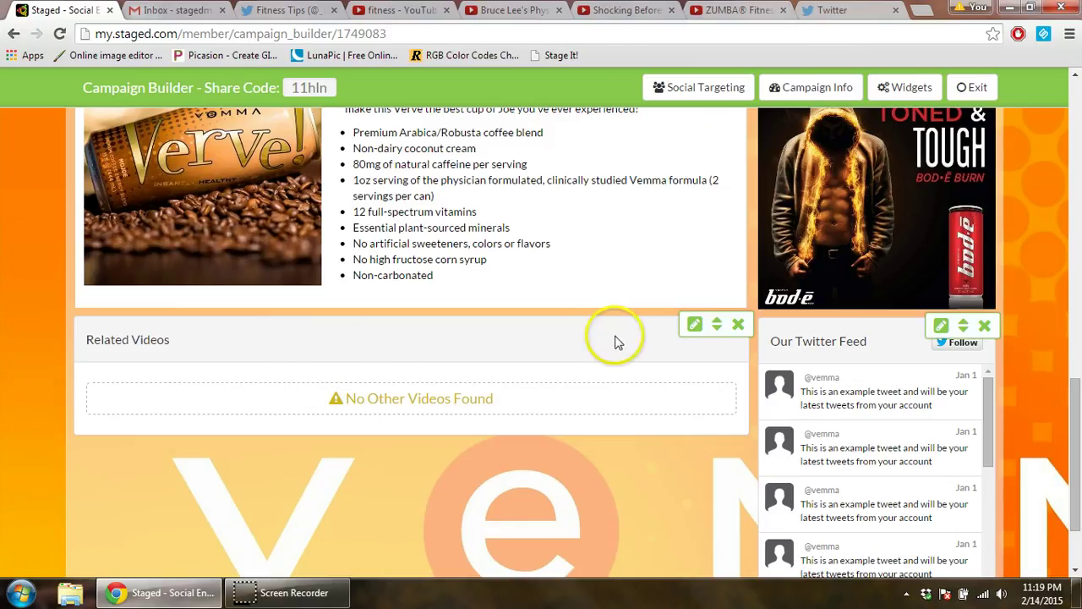
# Point the Related Videos widget at the Fitness group and retitle it 'My Fave Fitness Videos'
pyautogui.click(695, 326)
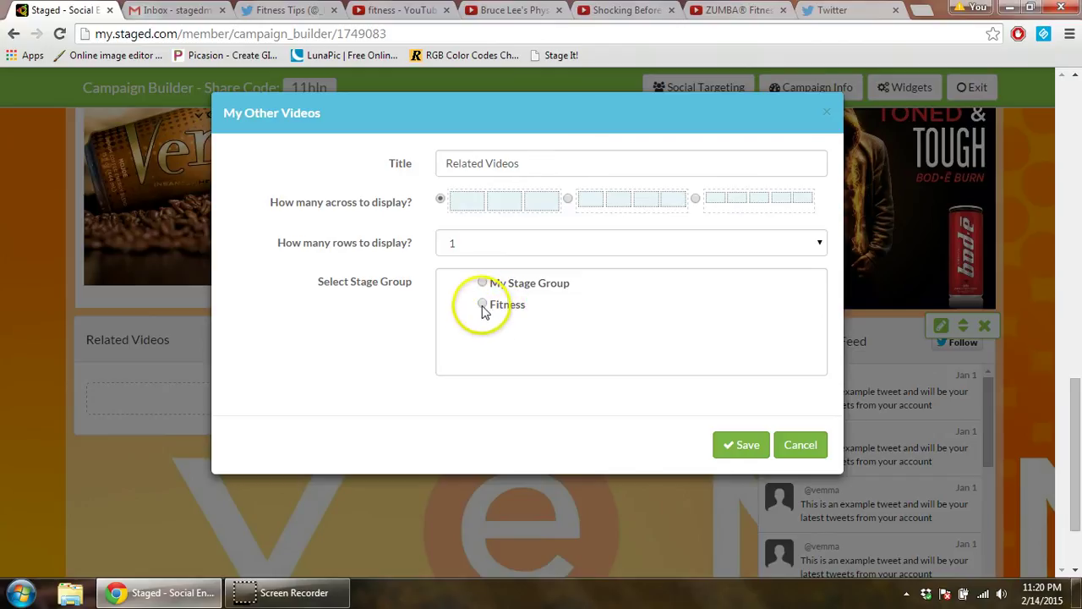
pyautogui.click(483, 305)
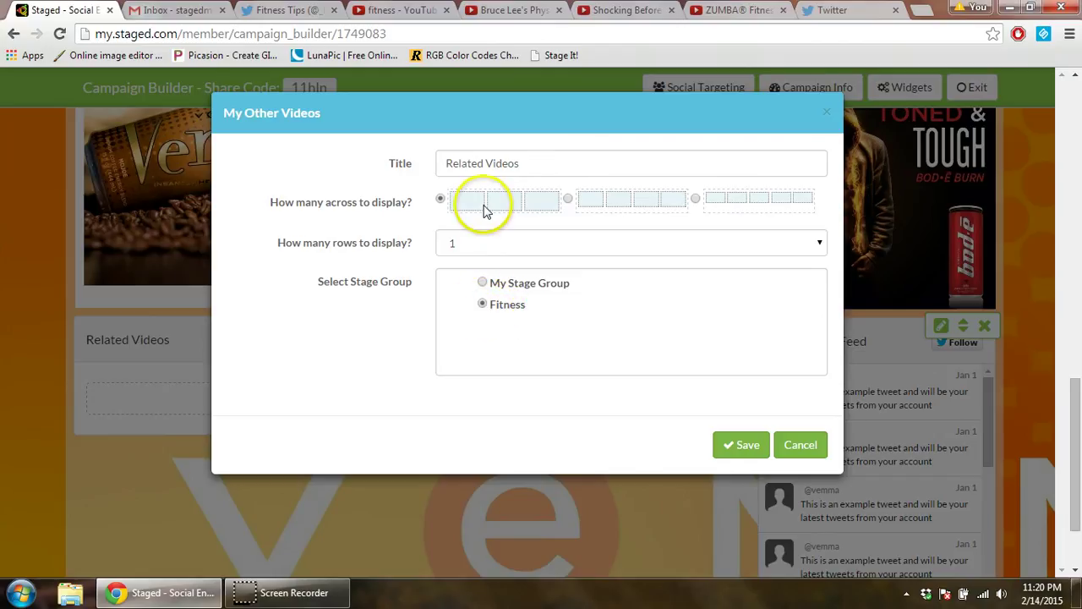
pyautogui.click(469, 163)
pyautogui.click(488, 163)
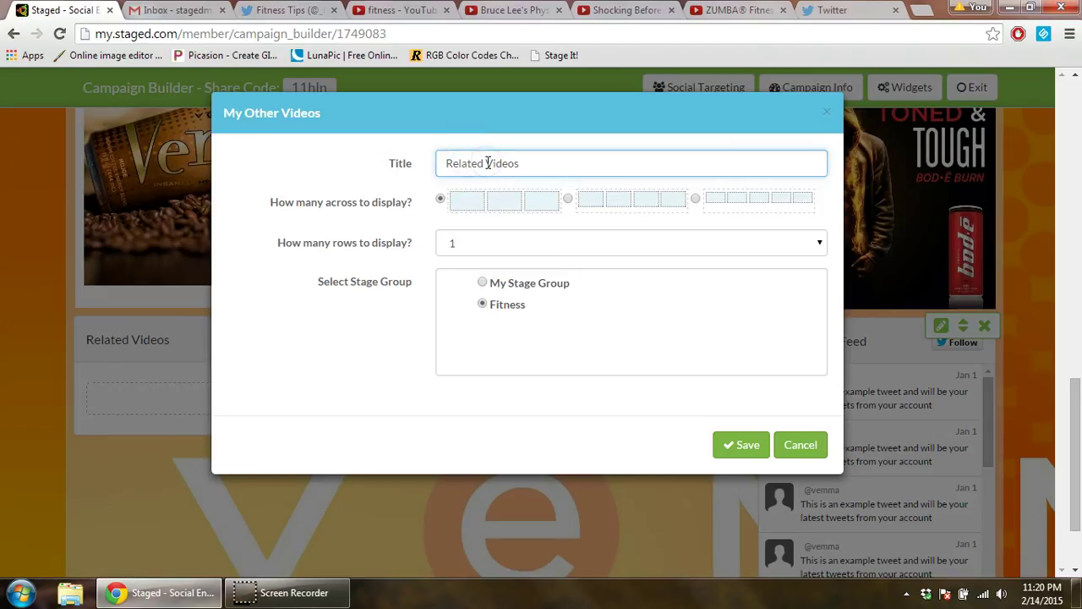
pyautogui.press('BackSpace')
pyautogui.press('BackSpace')
pyautogui.press('BackSpace')
pyautogui.press('BackSpace')
pyautogui.press('BackSpace')
pyautogui.press('BackSpace')
pyautogui.press('BackSpace')
pyautogui.press('BackSpace')
pyautogui.write('My Fave Fit ness')
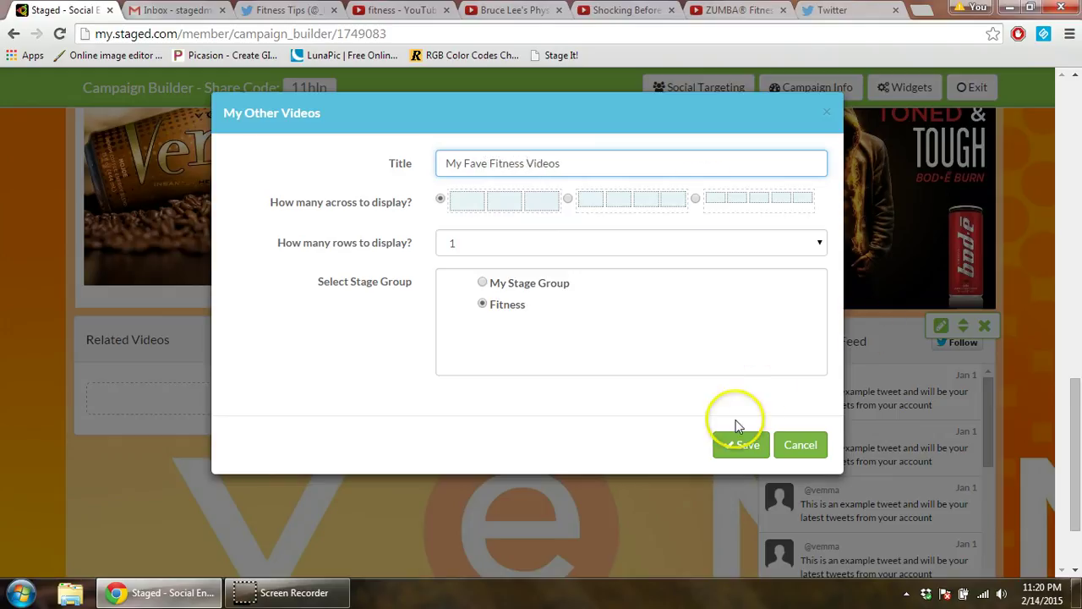
pyautogui.click(728, 444)
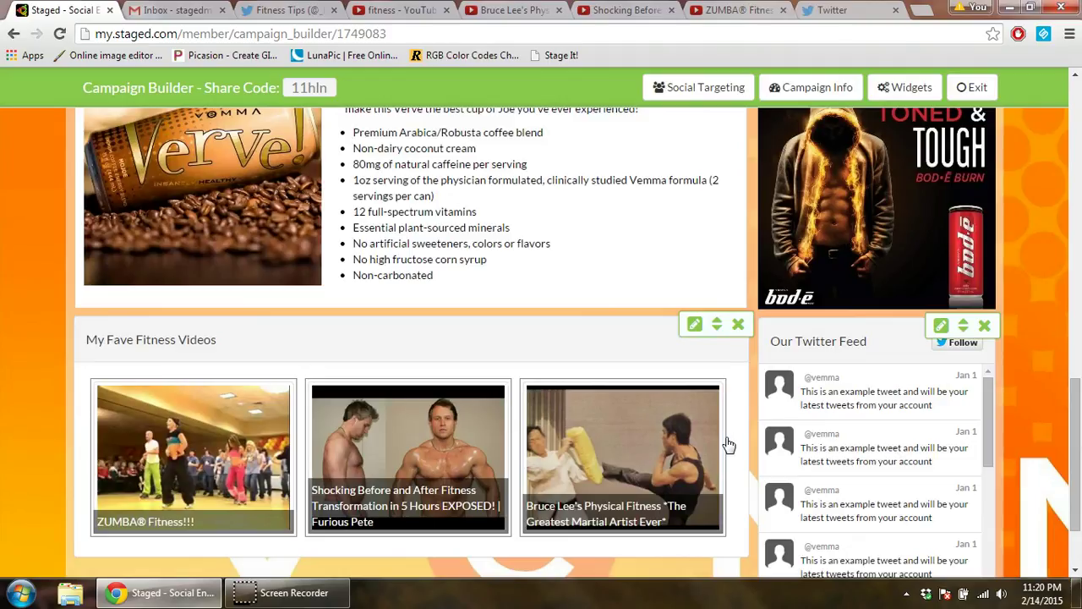
# Drag the My Fave Fitness Videos widget up to sit just below the template video
pyautogui.click(1077, 436)
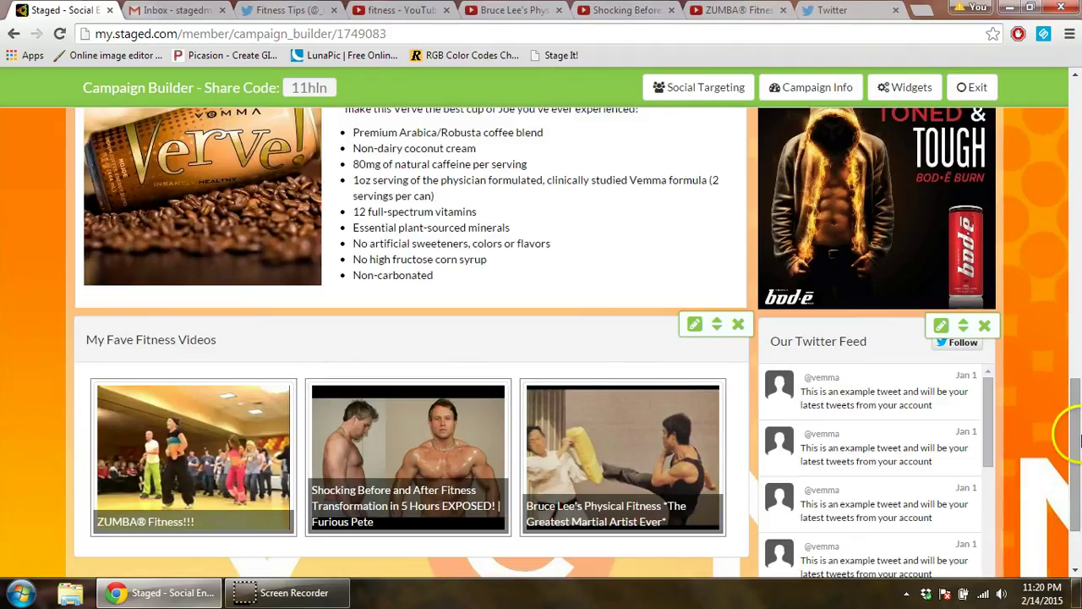
pyautogui.moveTo(1077, 438); pyautogui.dragTo(1075, 471)
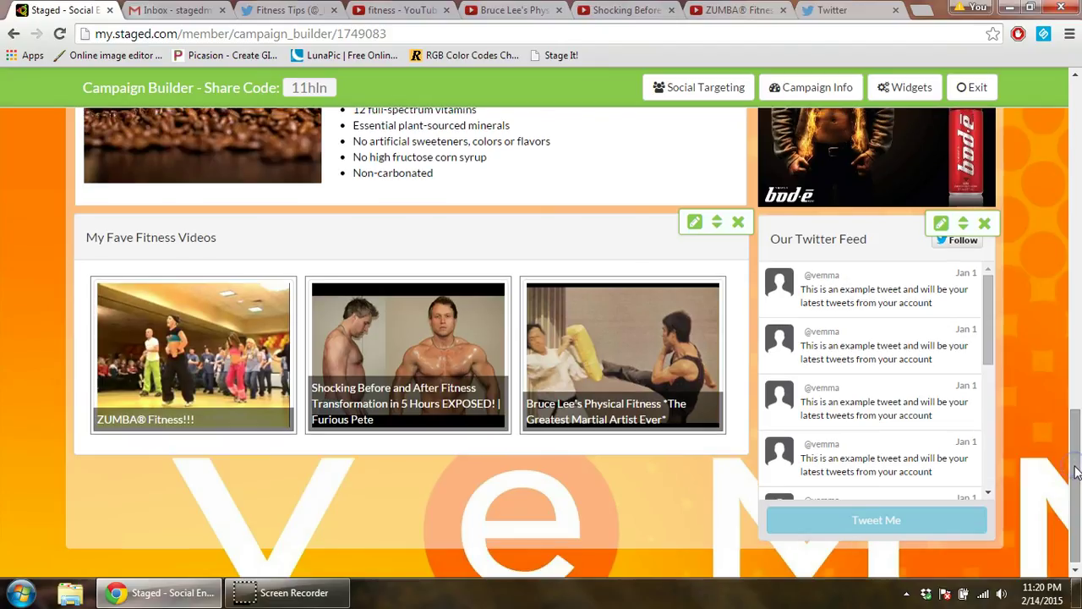
pyautogui.click(756, 434)
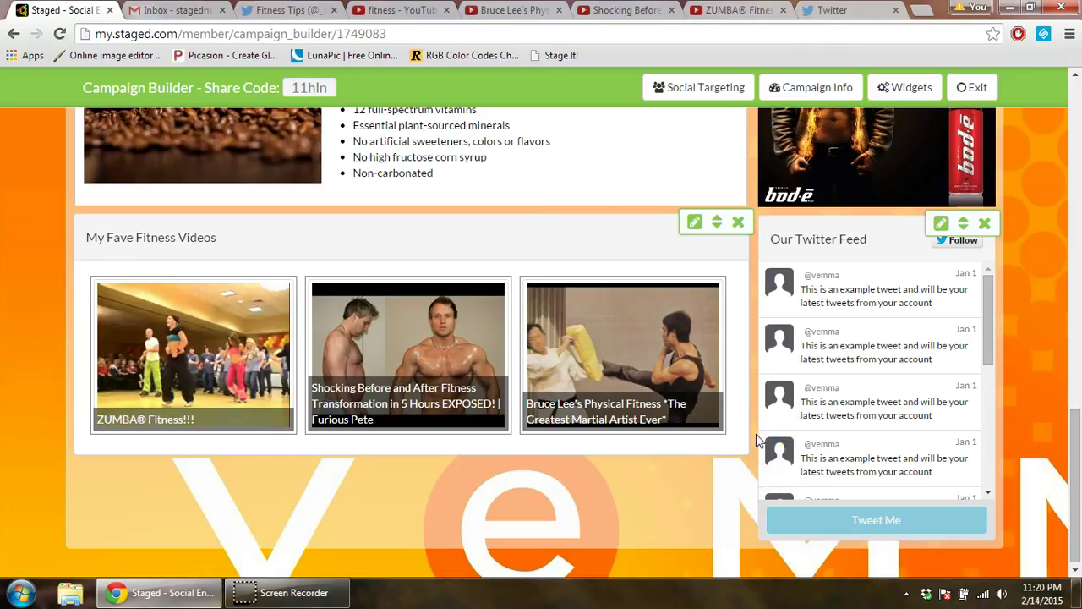
pyautogui.click(682, 378)
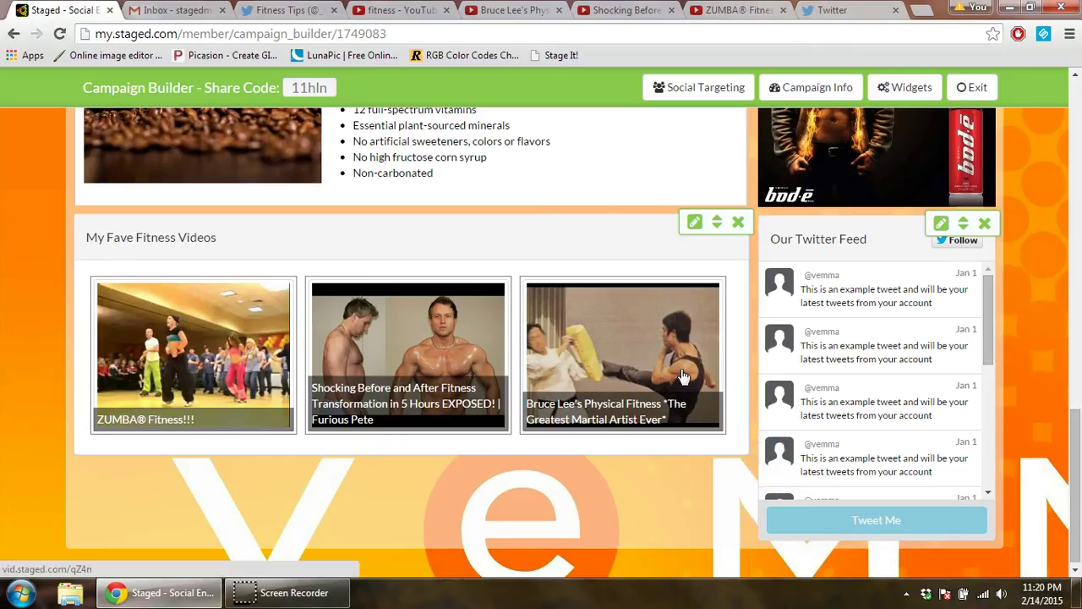
pyautogui.click(685, 371)
pyautogui.click(715, 282)
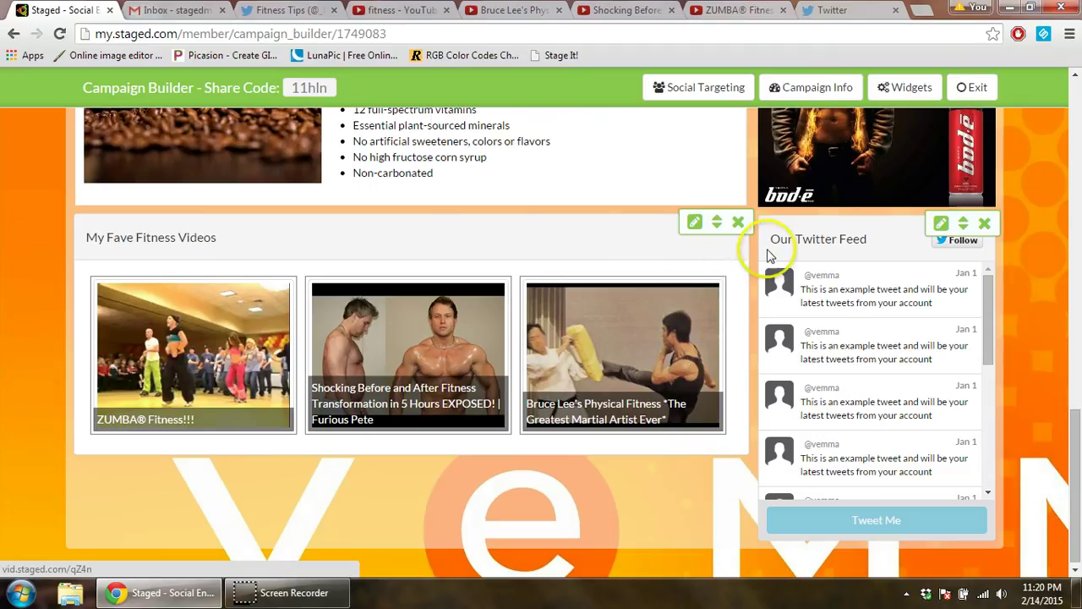
pyautogui.moveTo(1075, 479)
pyautogui.mouseDown()
pyautogui.moveTo(1079, 338)
pyautogui.moveTo(1078, 467)
pyautogui.mouseUp()
pyautogui.click(656, 410)
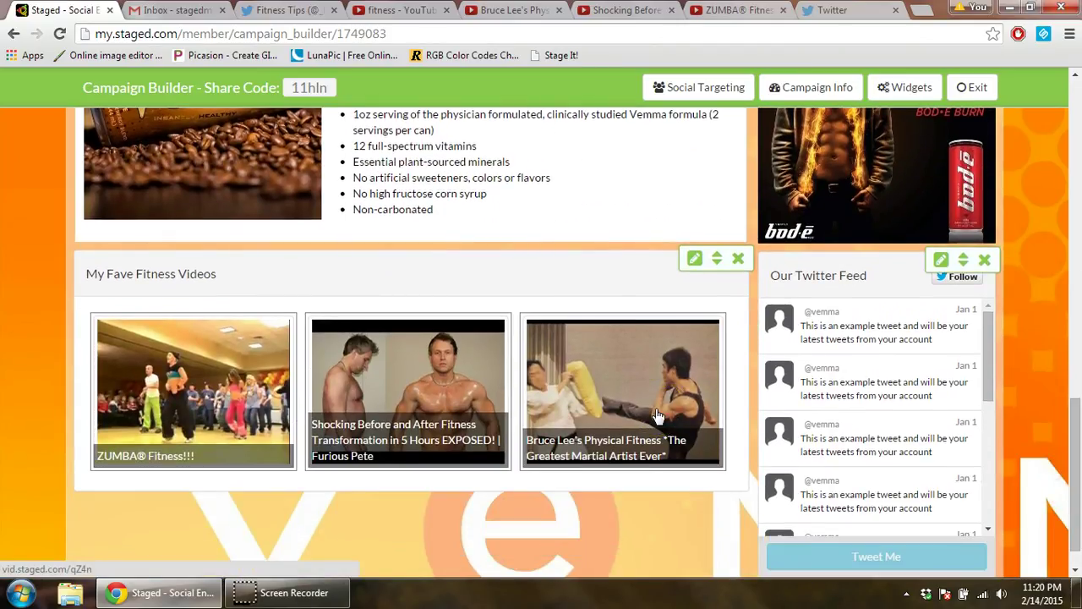
pyautogui.click(717, 261)
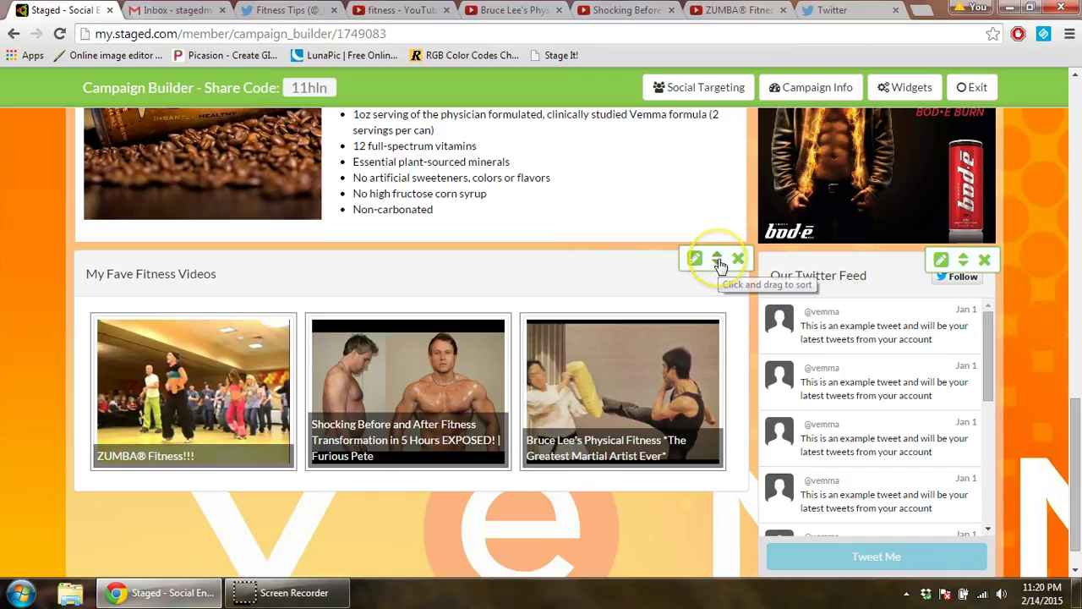
pyautogui.moveTo(719, 265)
pyautogui.mouseDown()
pyautogui.moveTo(717, 36)
pyautogui.moveTo(716, 135)
pyautogui.moveTo(715, 120)
pyautogui.mouseUp()
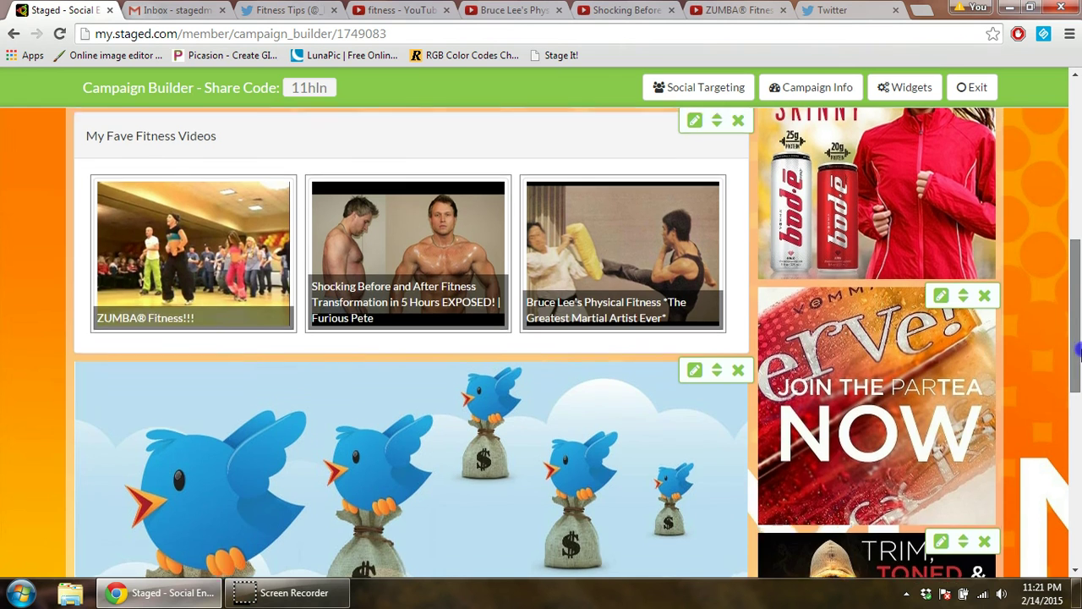
pyautogui.scroll(2, 1077, 296)
pyautogui.scroll(2, 1078, 304)
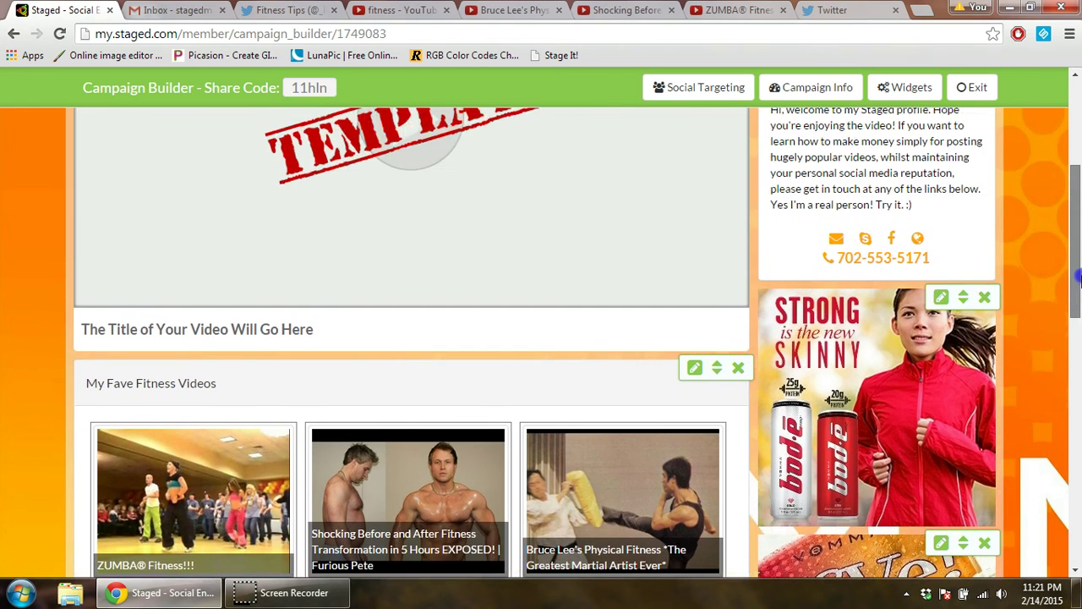
pyautogui.moveTo(1078, 277)
pyautogui.mouseDown()
pyautogui.moveTo(1047, 438)
pyautogui.moveTo(1080, 187)
pyautogui.mouseUp()
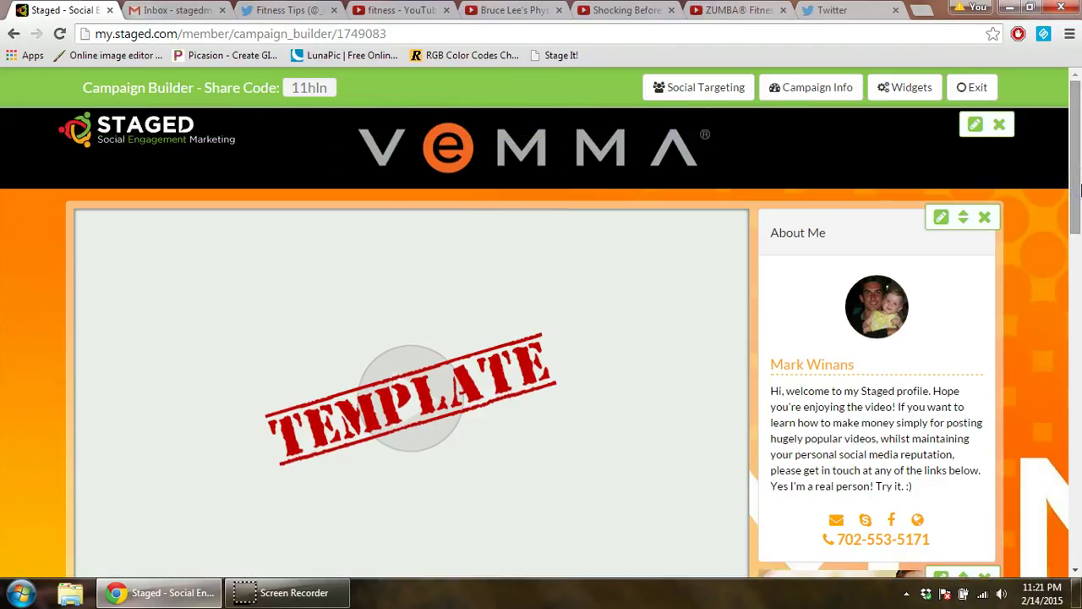
# Leave the campaign page builder and go to the Twitter Builder for the Fitness Tips account
pyautogui.click(971, 88)
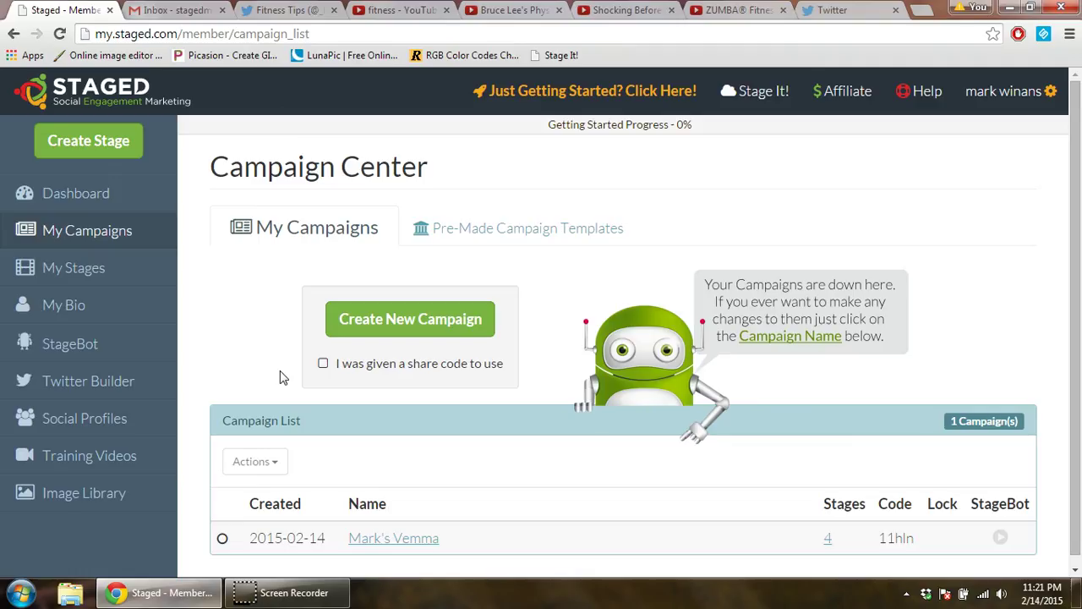
pyautogui.scroll(-1, 174, 348)
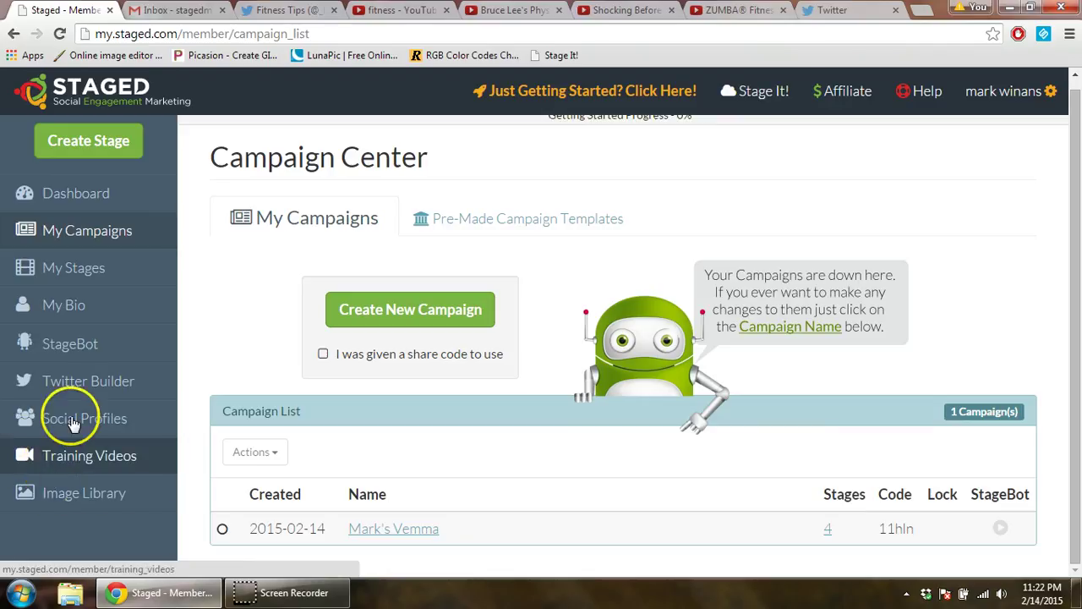
pyautogui.click(75, 386)
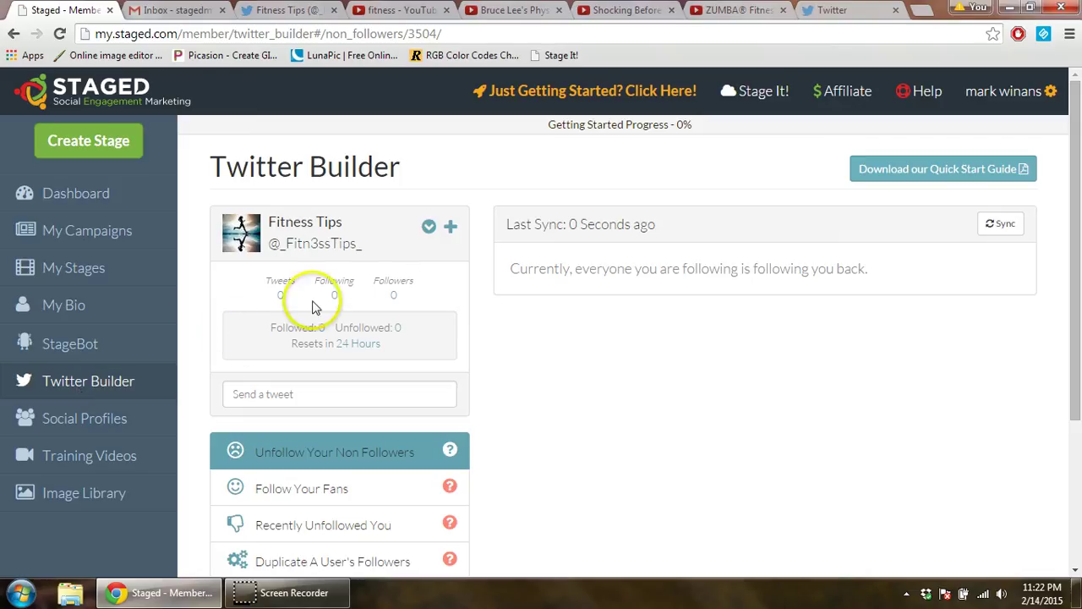
# Resync the Fitness Tips profile from the linked Twitter accounts dropdown
pyautogui.click(429, 226)
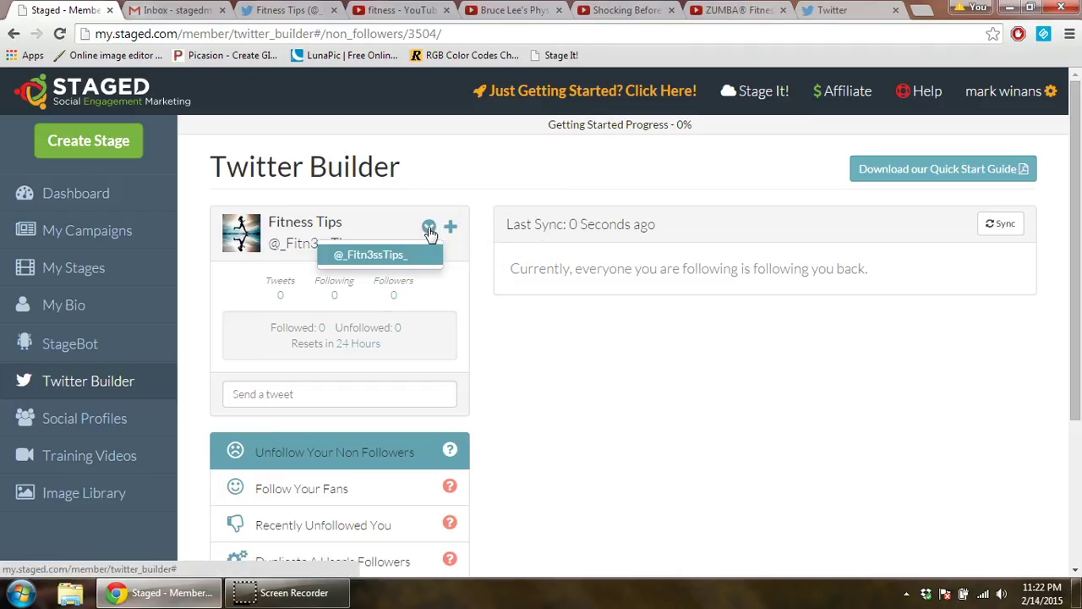
pyautogui.click(430, 227)
pyautogui.click(429, 227)
pyautogui.click(384, 256)
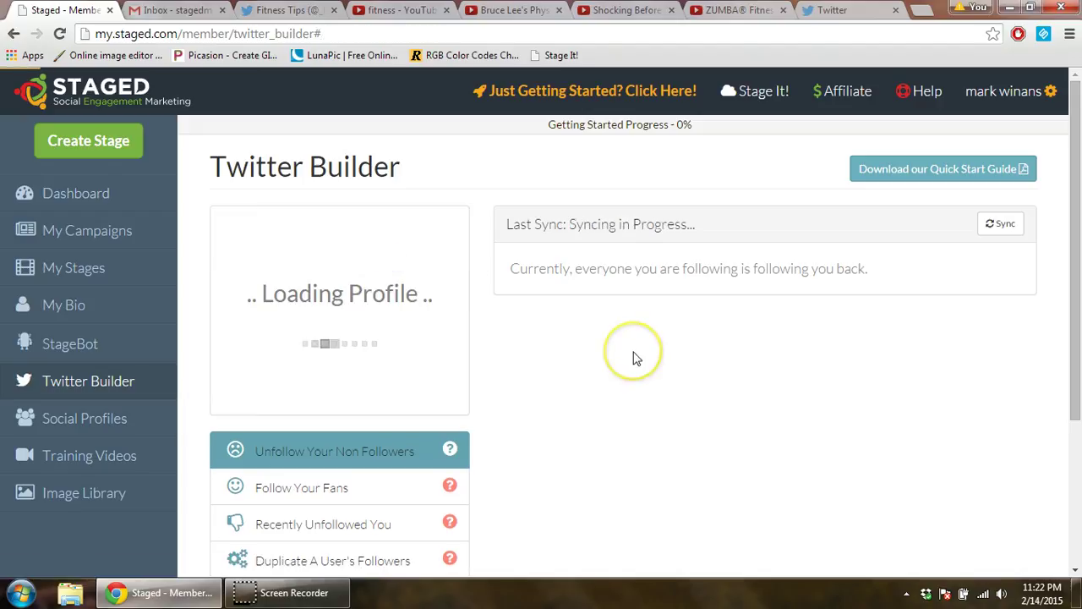
# Bring up the Target Users In Your Niche search
pyautogui.scroll(-1, 626, 347)
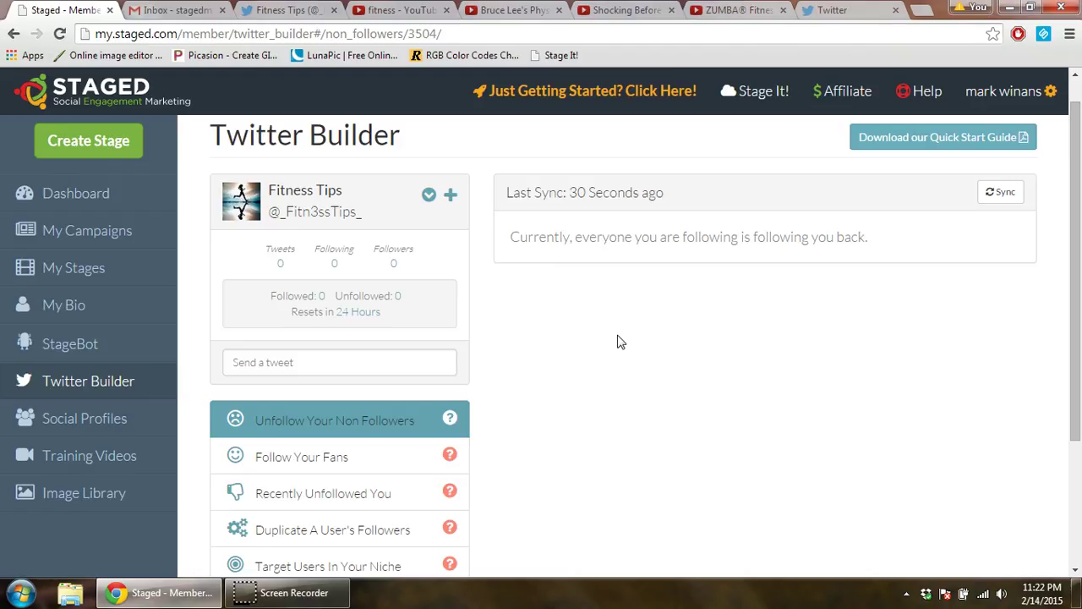
pyautogui.scroll(-3, 617, 342)
pyautogui.click(592, 347)
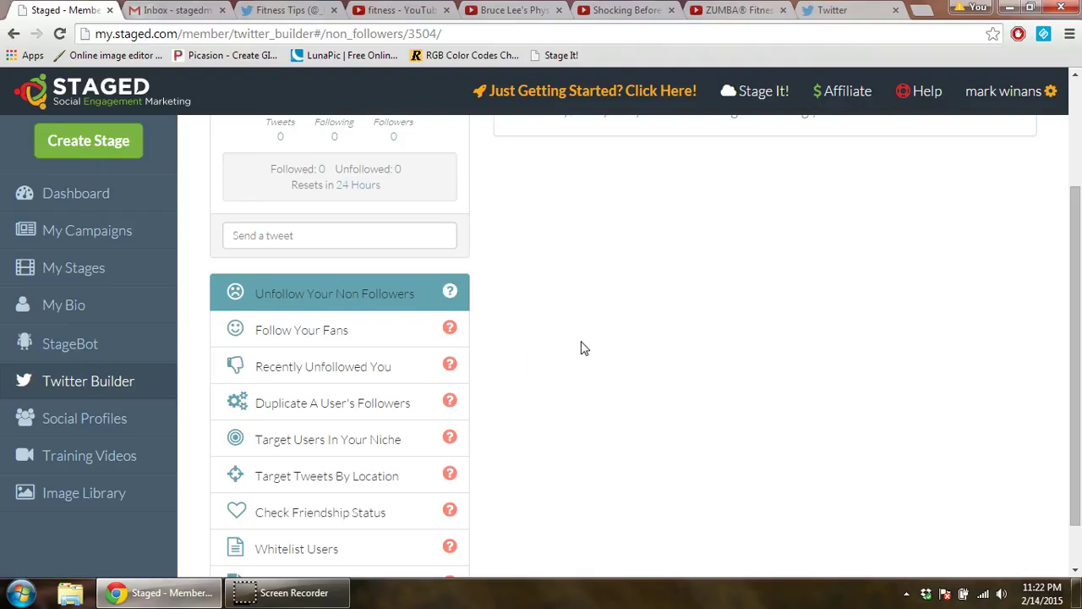
pyautogui.click(344, 446)
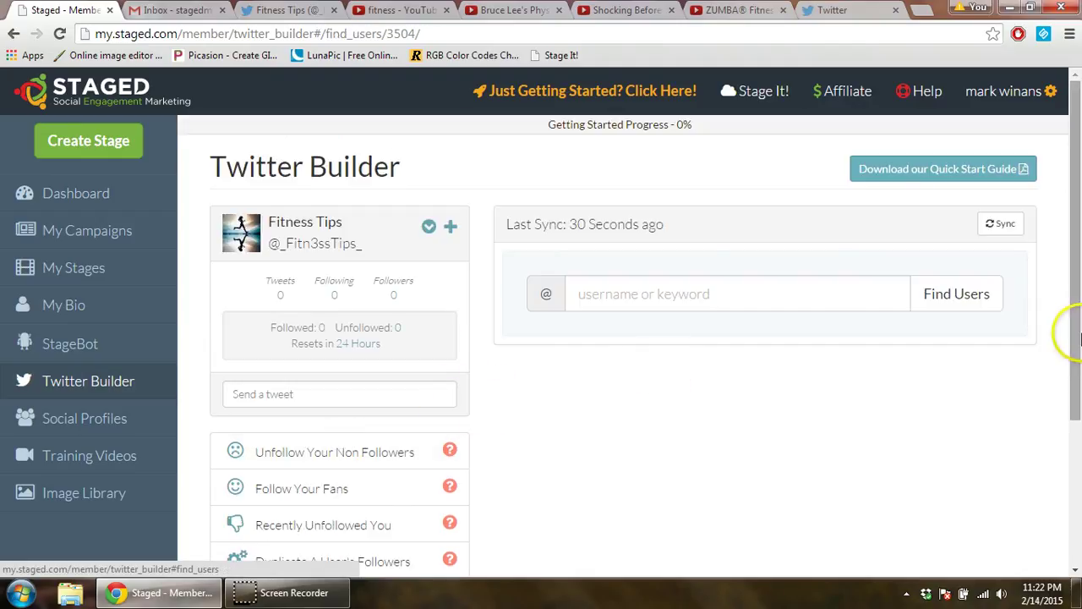
# Search users by the keyword 'fitness'
pyautogui.middleClick(1052, 404)
pyautogui.click(377, 476)
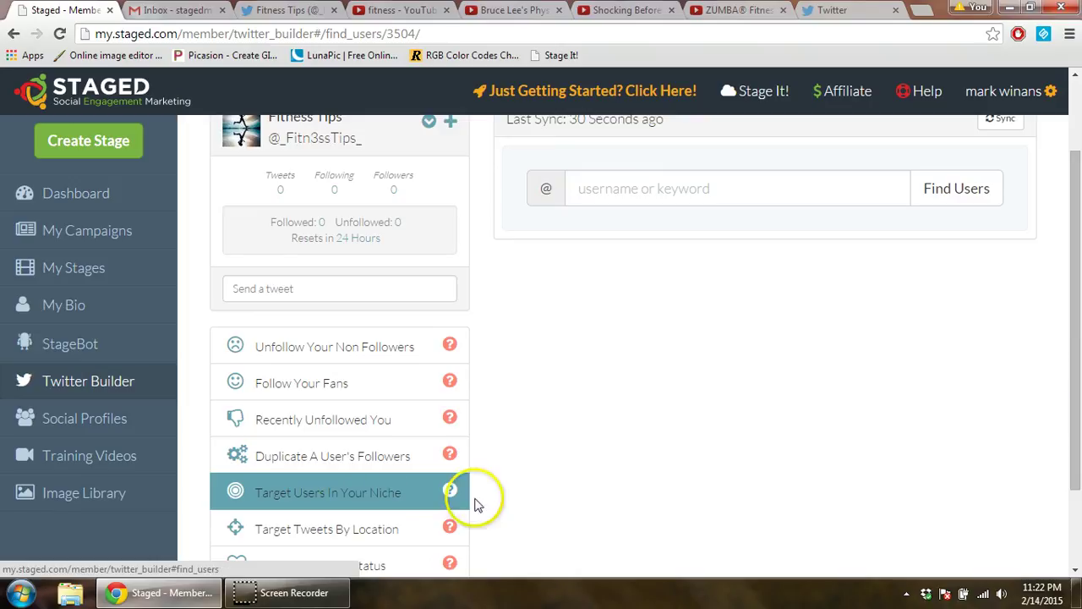
pyautogui.moveTo(1078, 461); pyautogui.dragTo(1078, 394)
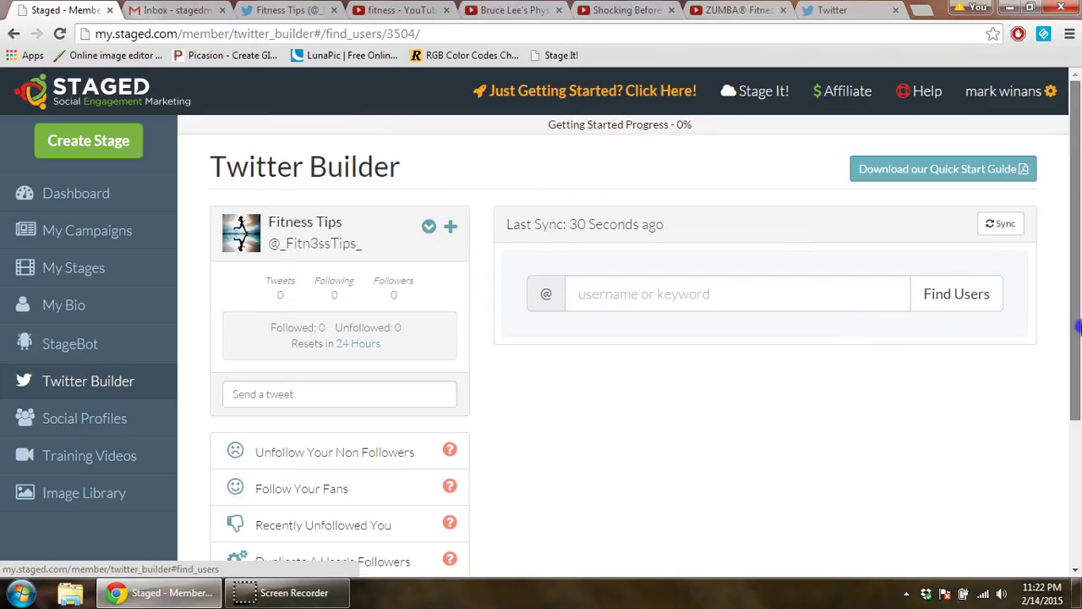
pyautogui.click(800, 296)
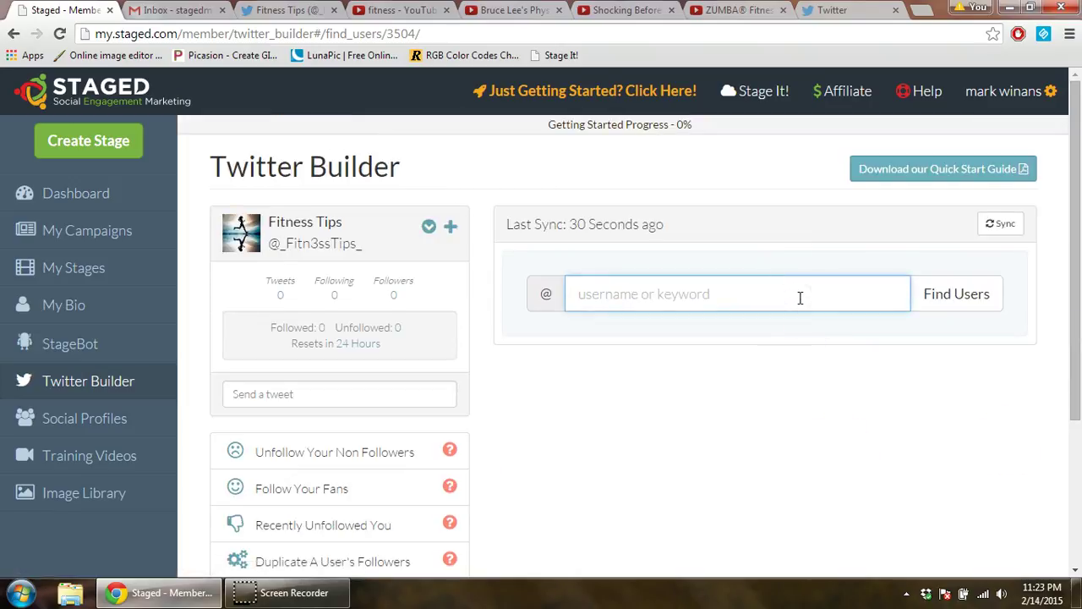
pyautogui.write('fitness')
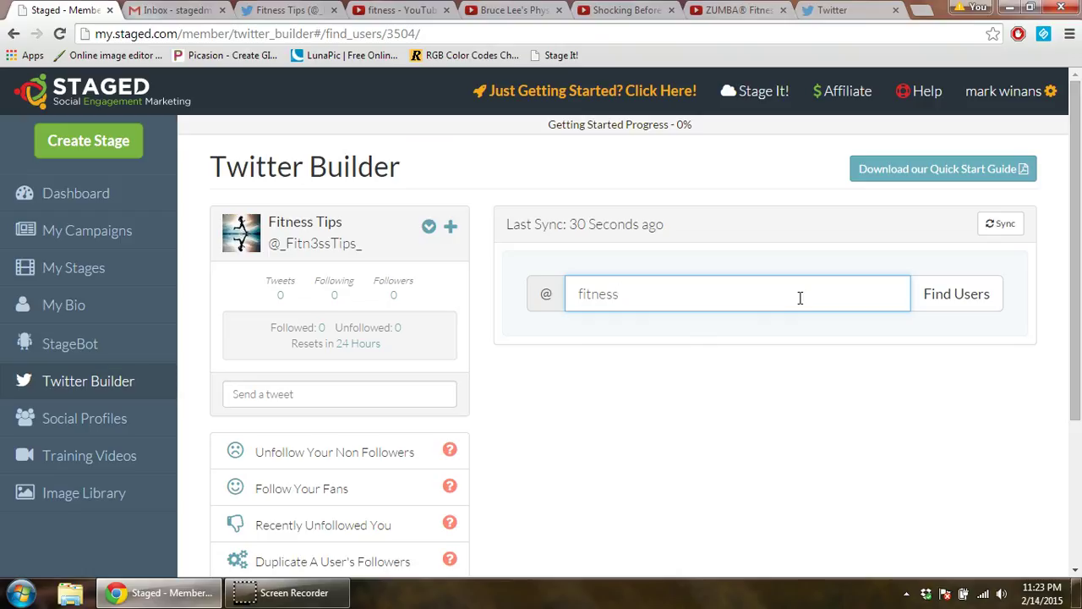
pyautogui.press('Return')
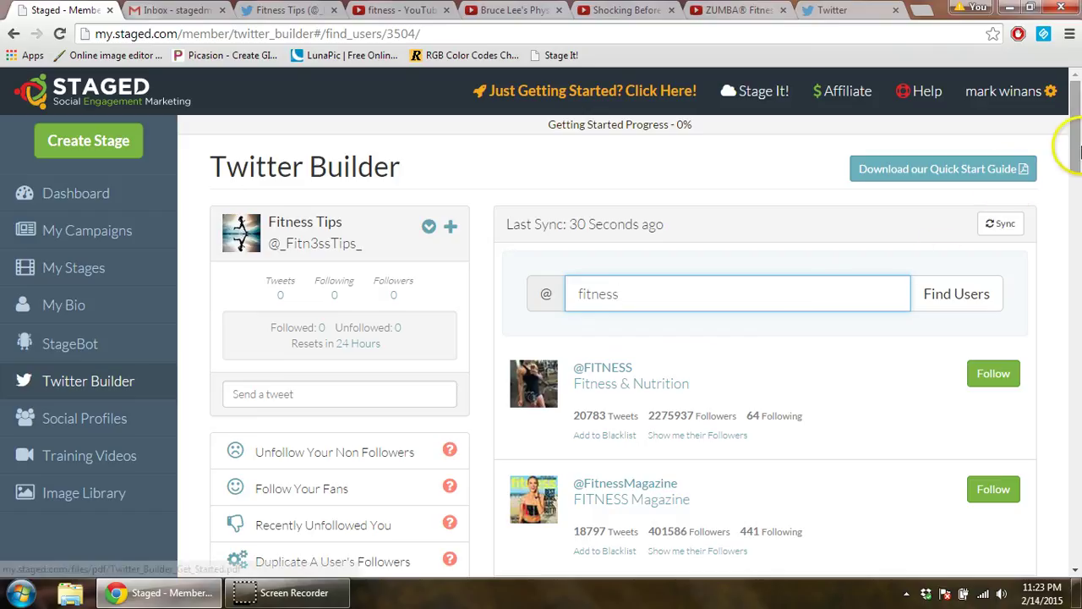
pyautogui.scroll(-1, 1078, 150)
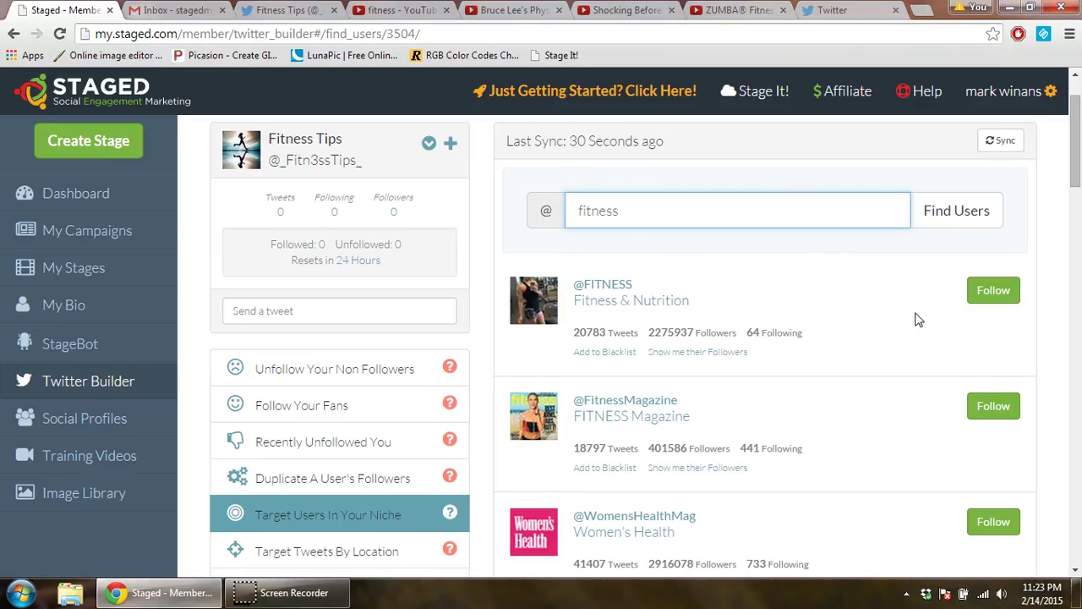
pyautogui.click(827, 330)
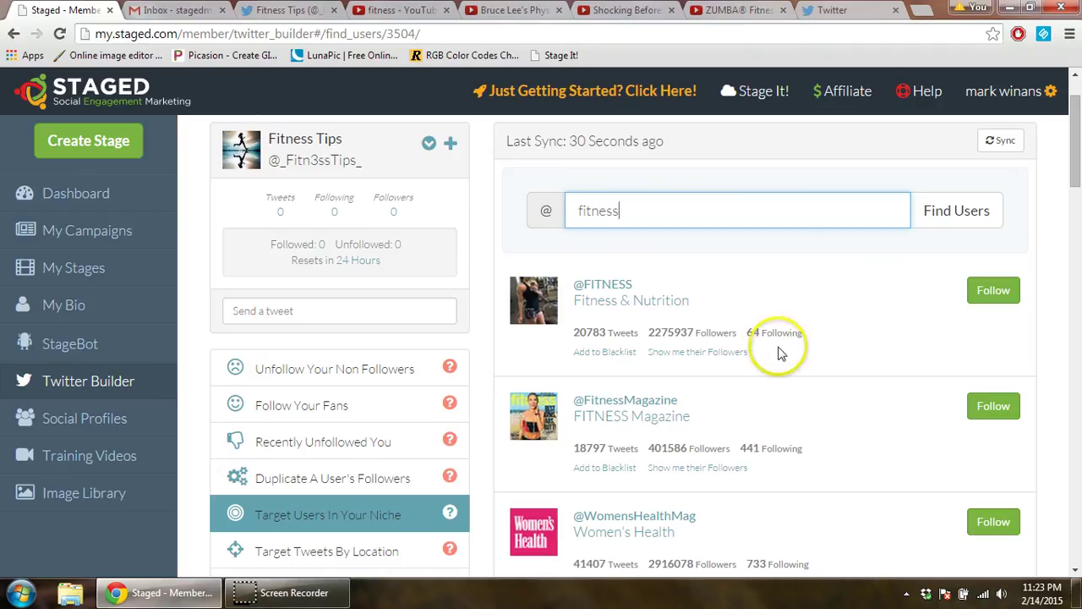
pyautogui.click(702, 354)
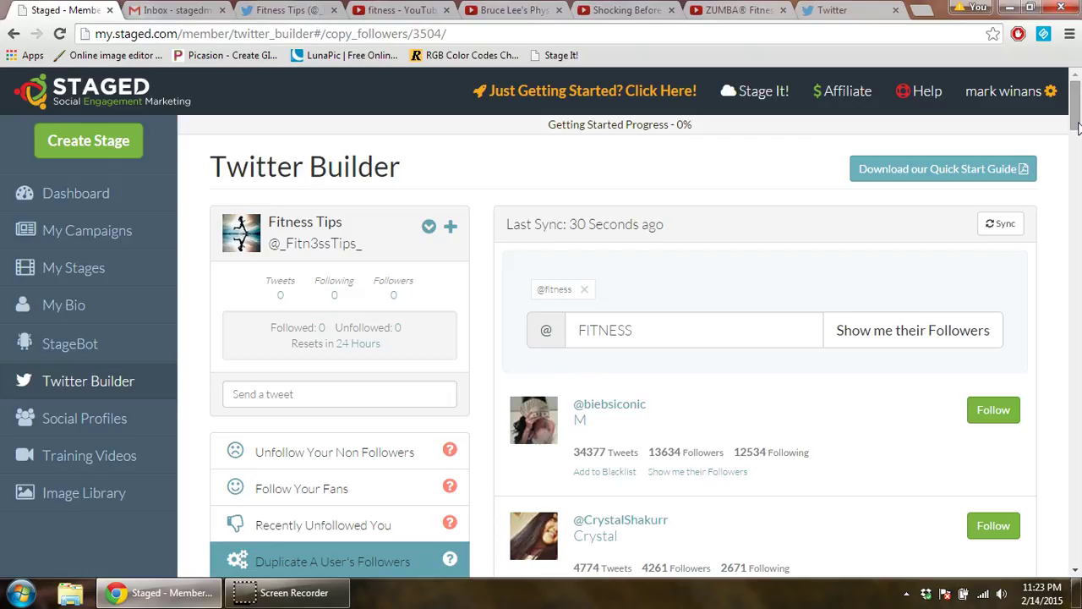
pyautogui.moveTo(1078, 126); pyautogui.dragTo(1077, 127)
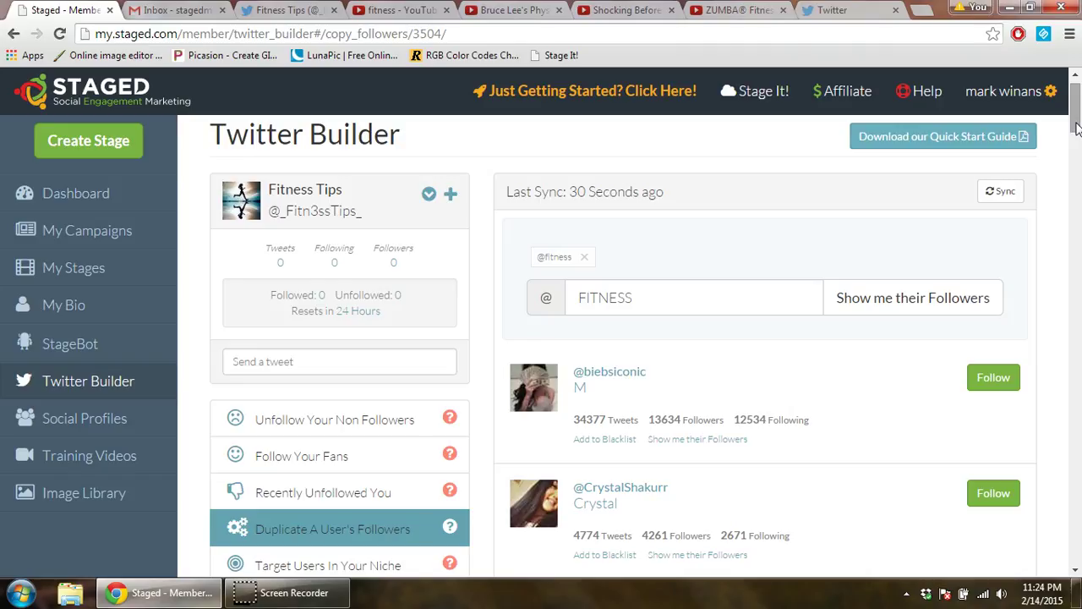
pyautogui.click(989, 380)
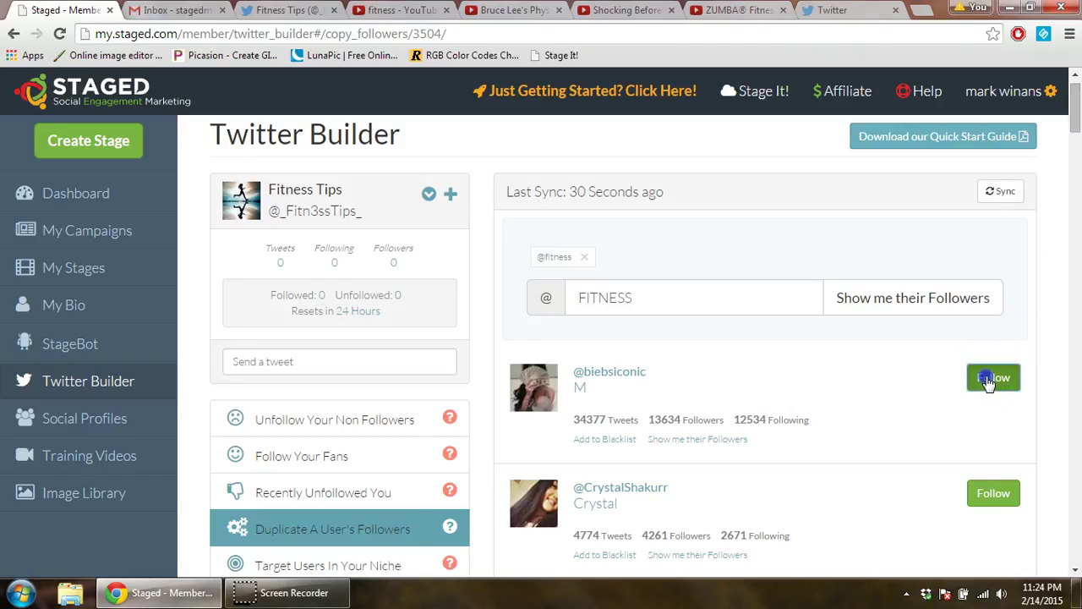
pyautogui.click(990, 381)
pyautogui.click(989, 381)
pyautogui.click(989, 381)
pyautogui.click(989, 381)
pyautogui.click(989, 380)
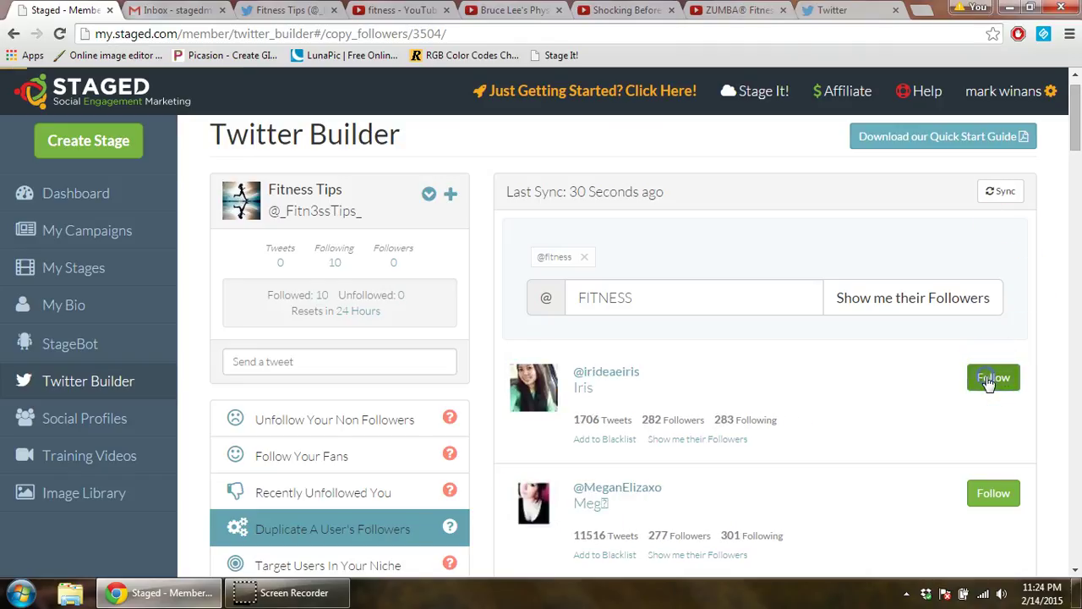
pyautogui.click(990, 381)
pyautogui.click(989, 381)
pyautogui.click(989, 381)
pyautogui.click(989, 381)
pyautogui.click(990, 381)
pyautogui.click(989, 381)
pyautogui.click(989, 381)
pyautogui.click(989, 381)
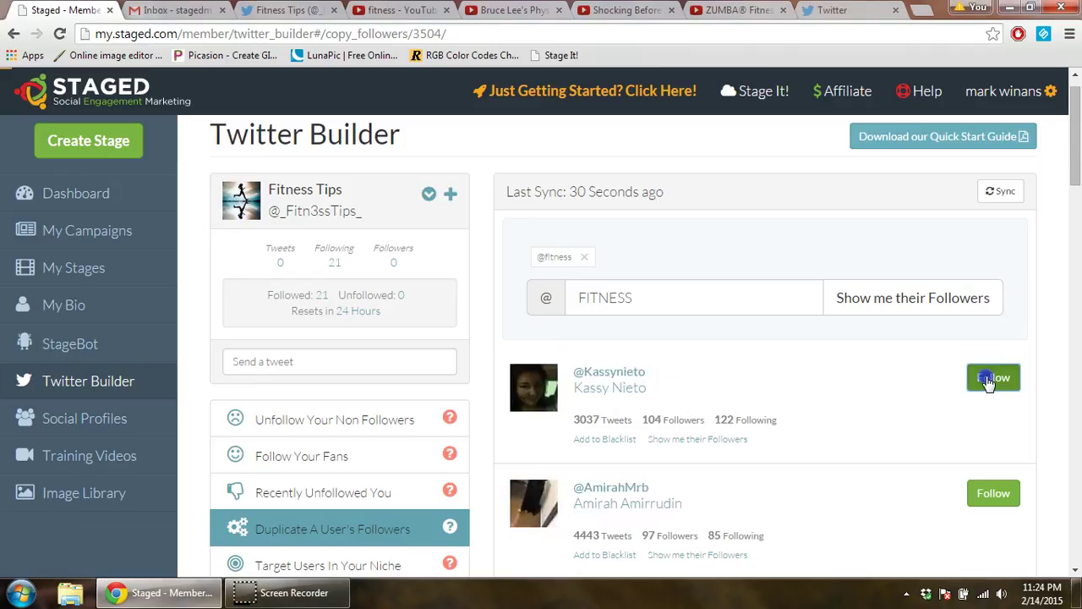
pyautogui.click(990, 381)
pyautogui.click(990, 380)
pyautogui.click(989, 381)
pyautogui.click(990, 380)
pyautogui.click(989, 380)
pyautogui.click(990, 381)
pyautogui.click(990, 380)
pyautogui.click(990, 381)
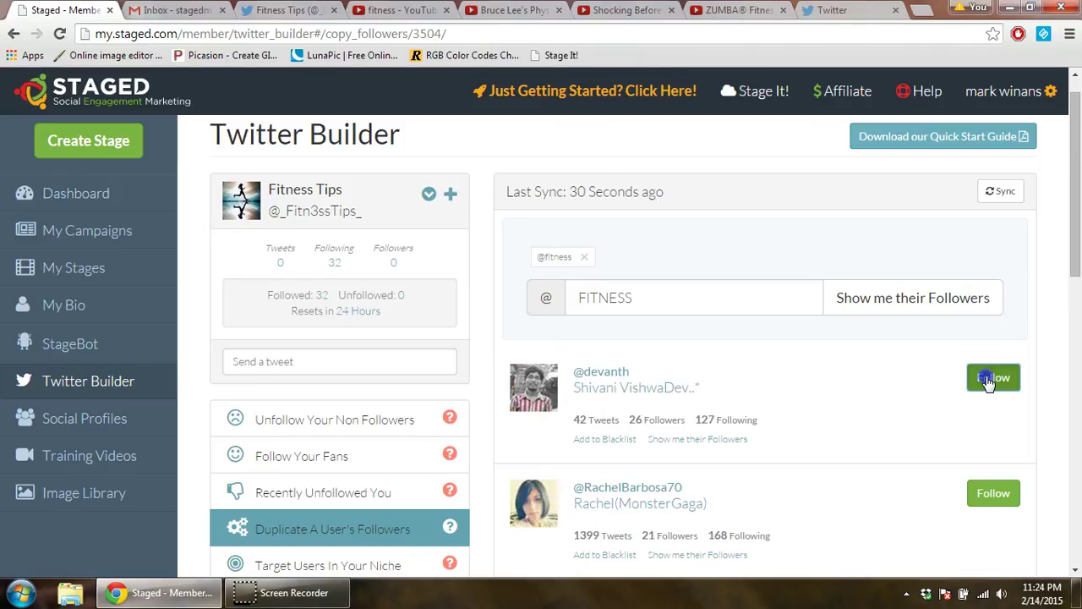
pyautogui.click(989, 380)
pyautogui.click(990, 380)
pyautogui.click(989, 380)
pyautogui.click(989, 380)
pyautogui.click(989, 380)
pyautogui.click(989, 380)
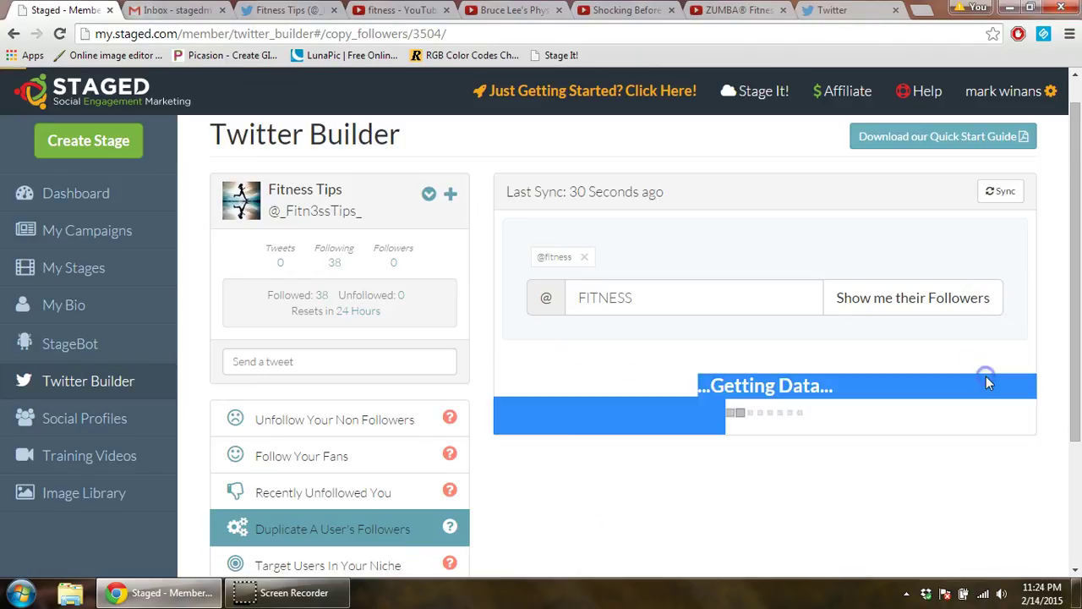
pyautogui.click(990, 381)
pyautogui.click(989, 380)
pyautogui.click(989, 380)
pyautogui.click(989, 381)
pyautogui.click(989, 380)
pyautogui.click(989, 380)
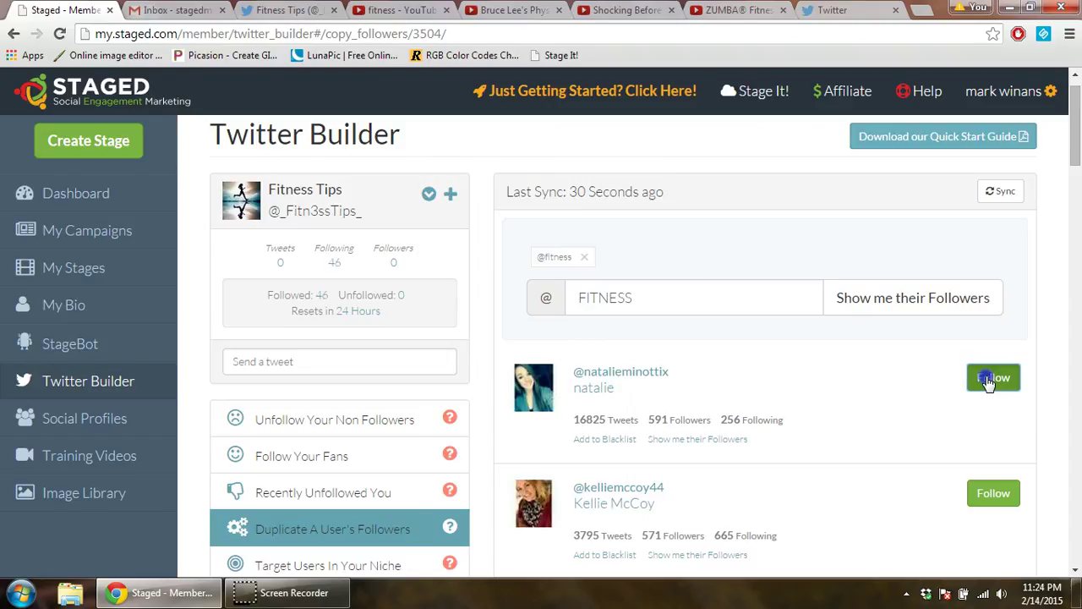
pyautogui.click(989, 381)
pyautogui.click(989, 381)
pyautogui.click(989, 380)
pyautogui.click(989, 381)
pyautogui.click(990, 381)
pyautogui.click(989, 381)
pyautogui.click(989, 380)
pyautogui.click(989, 380)
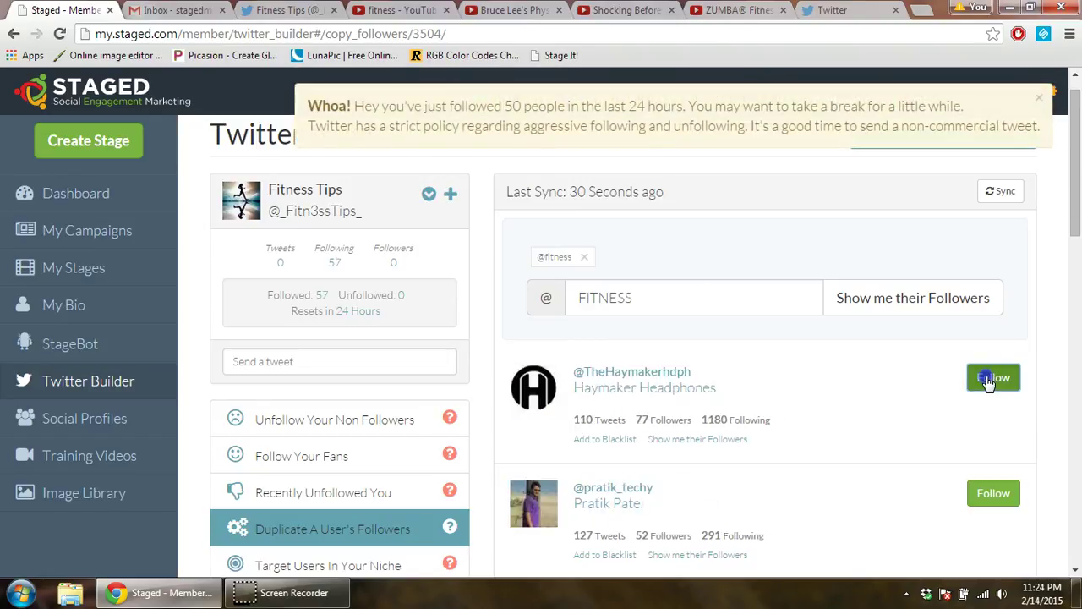
pyautogui.click(989, 381)
pyautogui.click(989, 381)
pyautogui.click(989, 381)
pyautogui.click(989, 381)
pyautogui.click(989, 380)
pyautogui.click(989, 381)
pyautogui.click(989, 380)
pyautogui.click(990, 380)
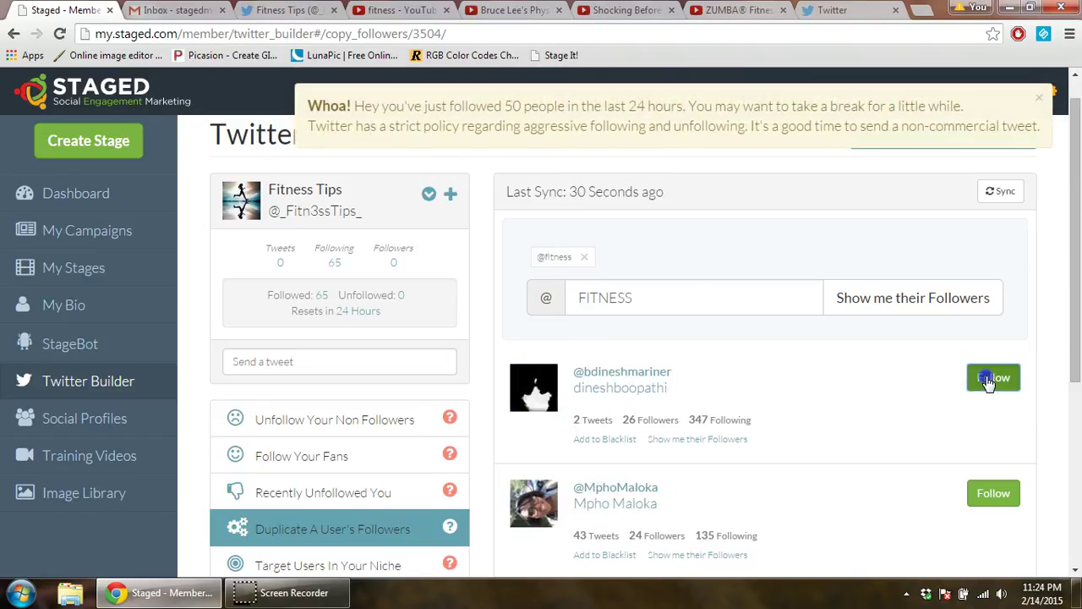
pyautogui.click(989, 380)
pyautogui.click(990, 381)
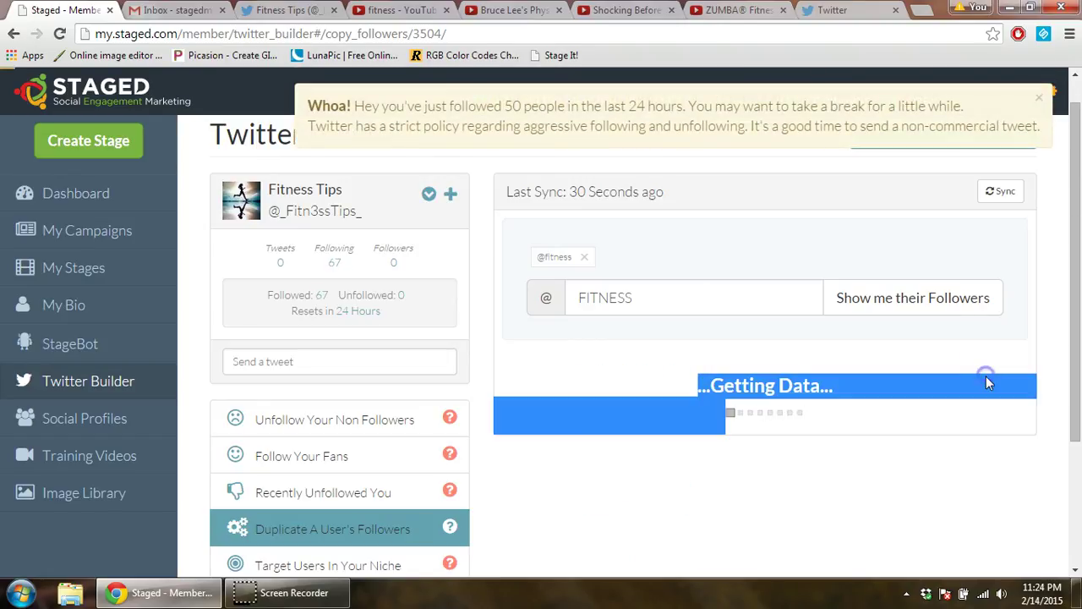
pyautogui.click(989, 380)
pyautogui.click(989, 380)
pyautogui.click(989, 380)
pyautogui.click(989, 380)
pyautogui.click(990, 380)
pyautogui.click(989, 380)
pyautogui.click(990, 380)
pyautogui.click(990, 380)
pyautogui.click(989, 381)
pyautogui.click(989, 380)
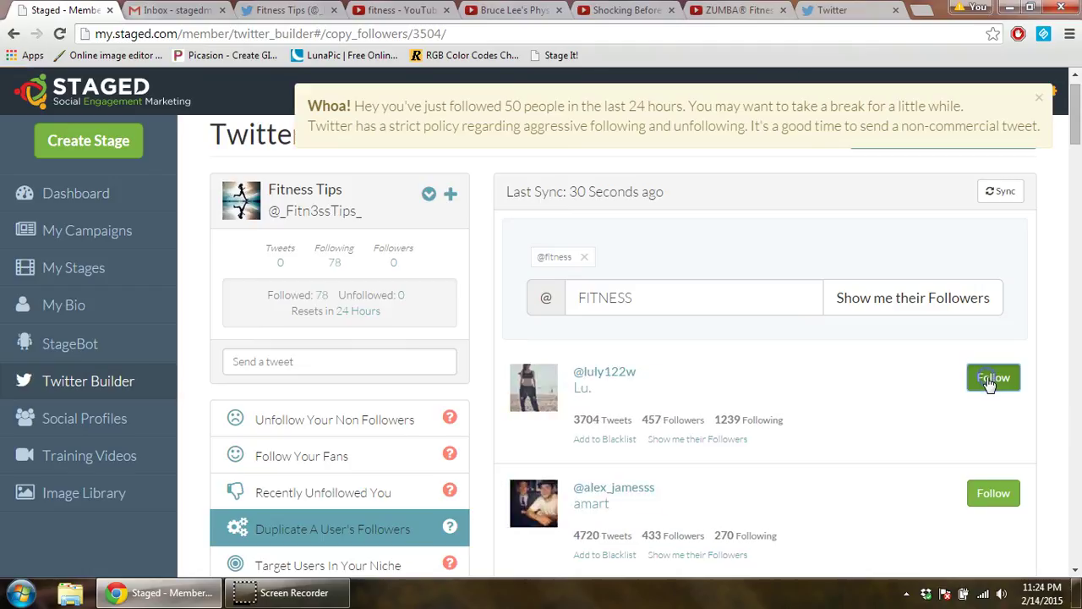
pyautogui.click(989, 380)
pyautogui.click(989, 380)
pyautogui.click(989, 381)
pyautogui.click(990, 381)
pyautogui.click(989, 380)
pyautogui.click(990, 380)
pyautogui.click(989, 380)
pyautogui.click(989, 381)
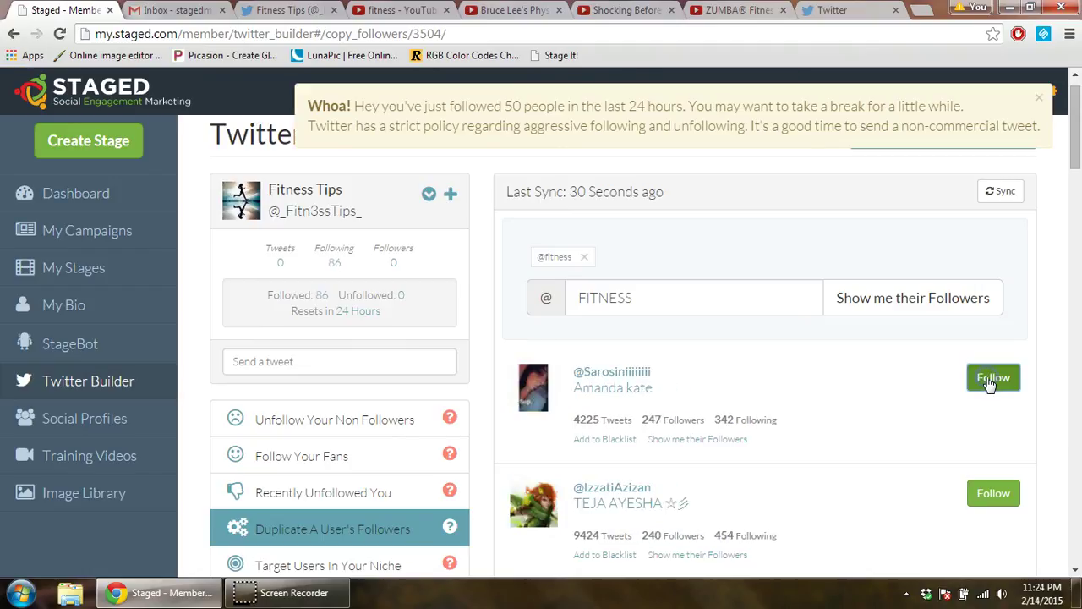
pyautogui.click(989, 380)
pyautogui.click(989, 381)
pyautogui.click(989, 381)
pyautogui.click(989, 380)
pyautogui.click(990, 380)
pyautogui.click(990, 380)
pyautogui.click(989, 381)
pyautogui.click(989, 380)
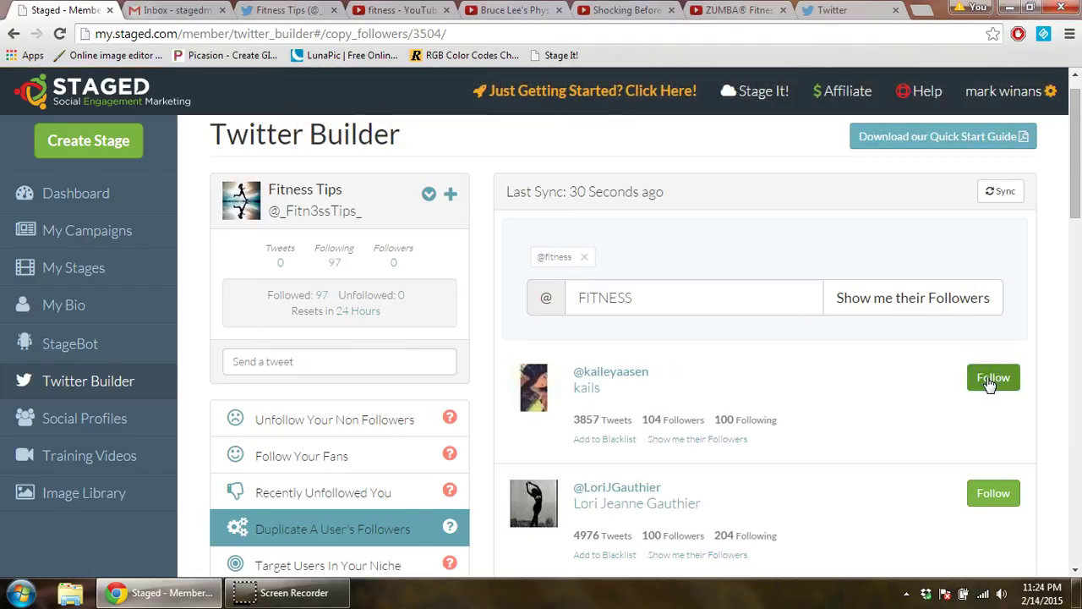
pyautogui.click(989, 380)
pyautogui.click(989, 381)
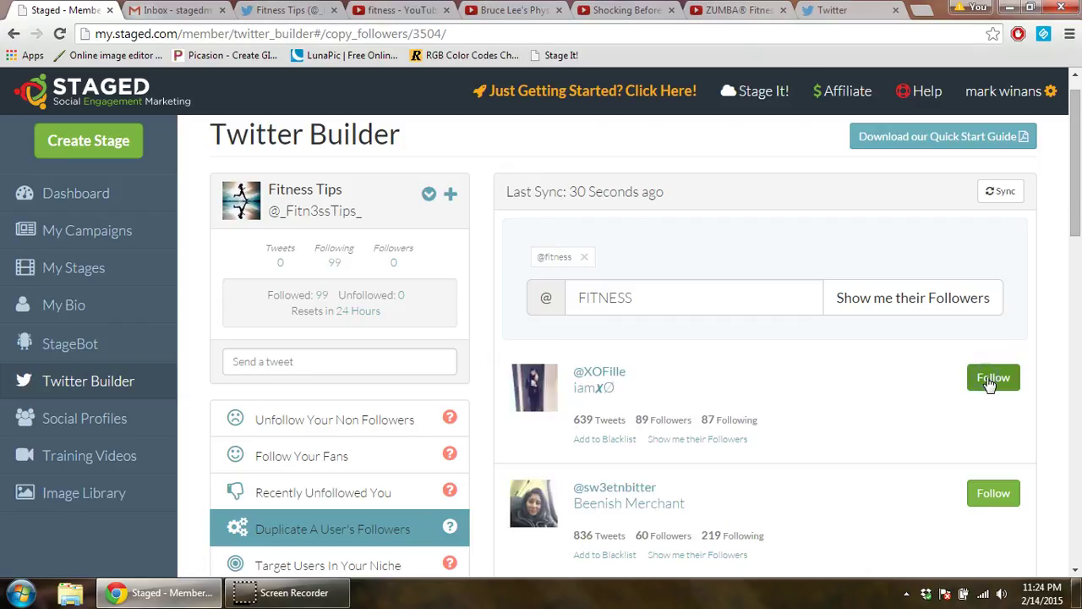
pyautogui.click(989, 380)
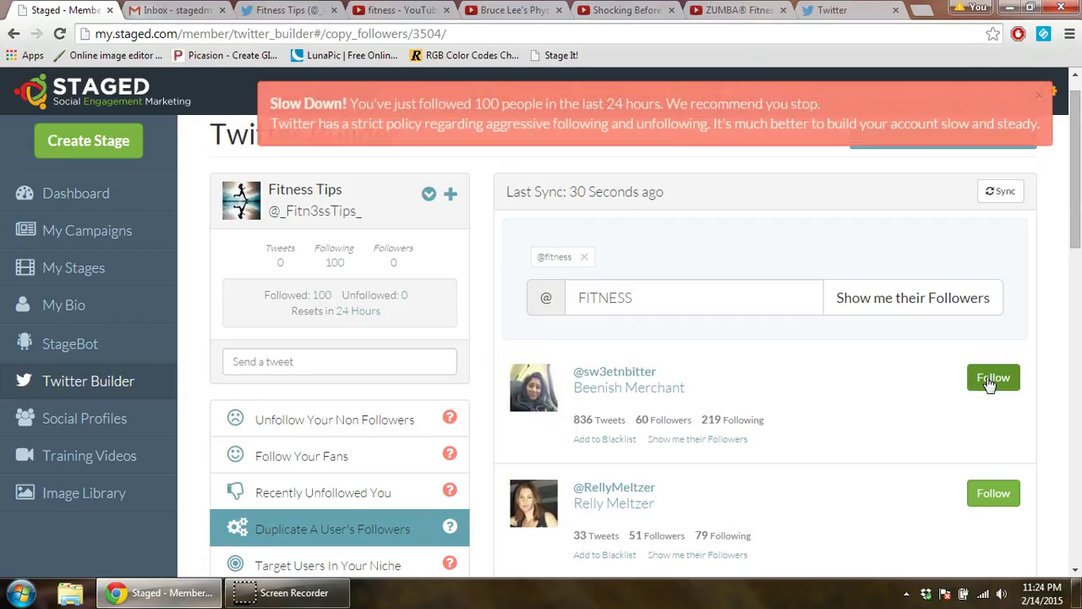